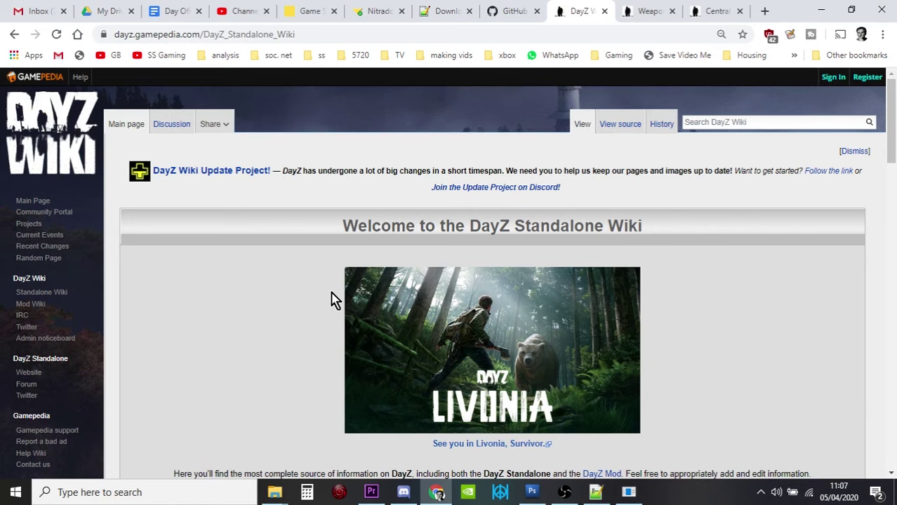
Look through the ranged weapons on the DayZ wiki's Weapons page, down to the submachine guns
scroll(198, 303, "down", 1)
scroll(226, 298, "up", 1)
left_click(634, 11)
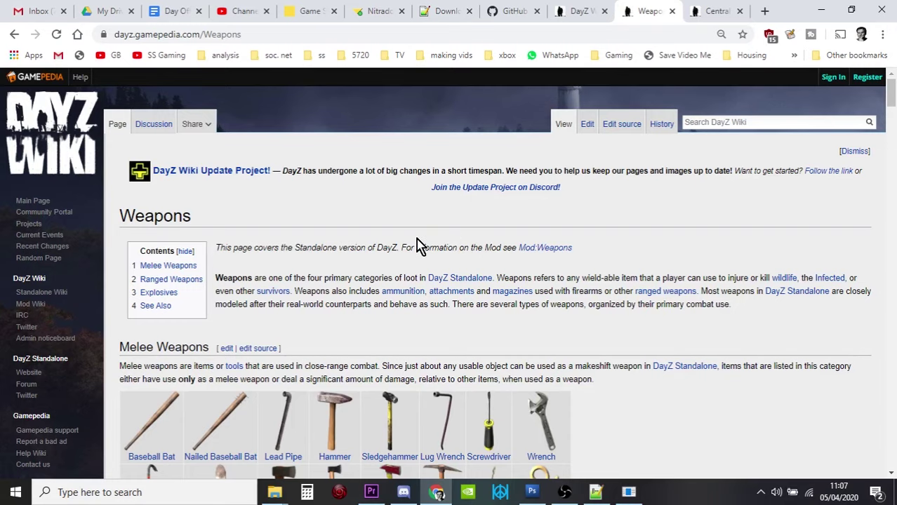
scroll(421, 244, "down", 7)
scroll(421, 244, "down", 2)
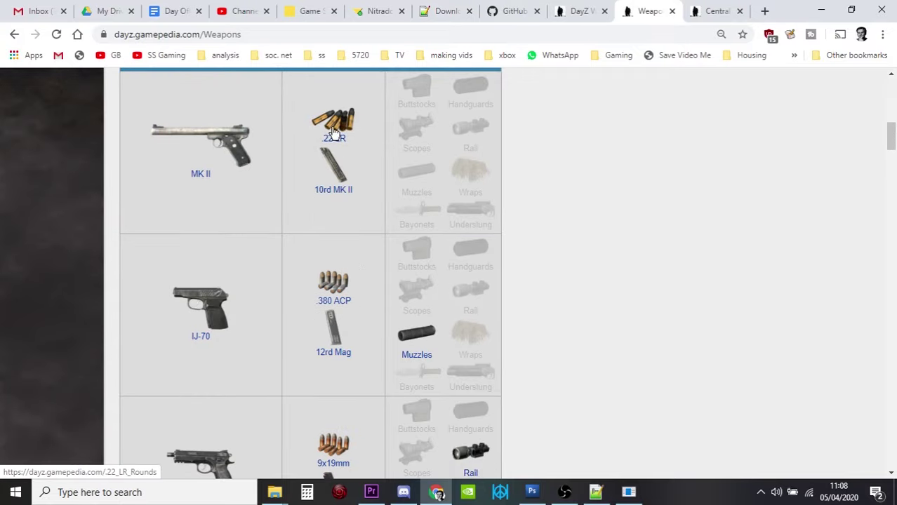
scroll(258, 277, "down", 10)
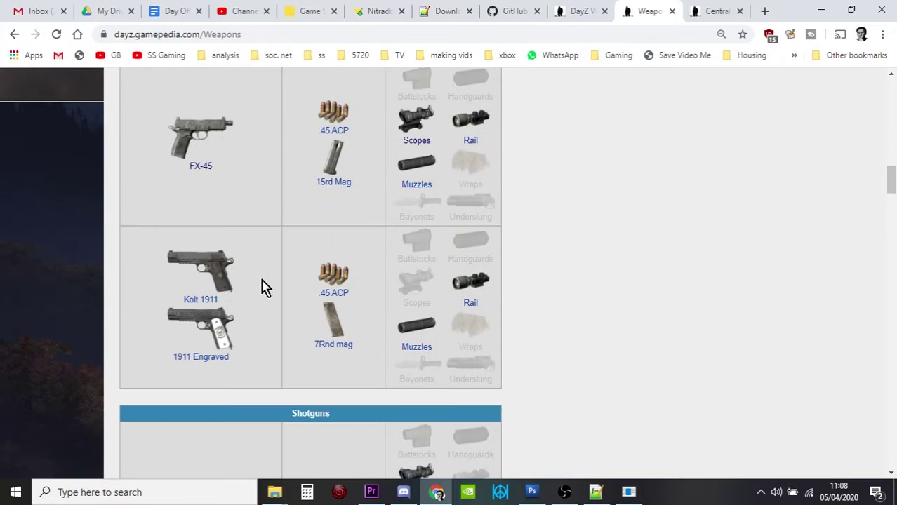
scroll(262, 288, "down", 7)
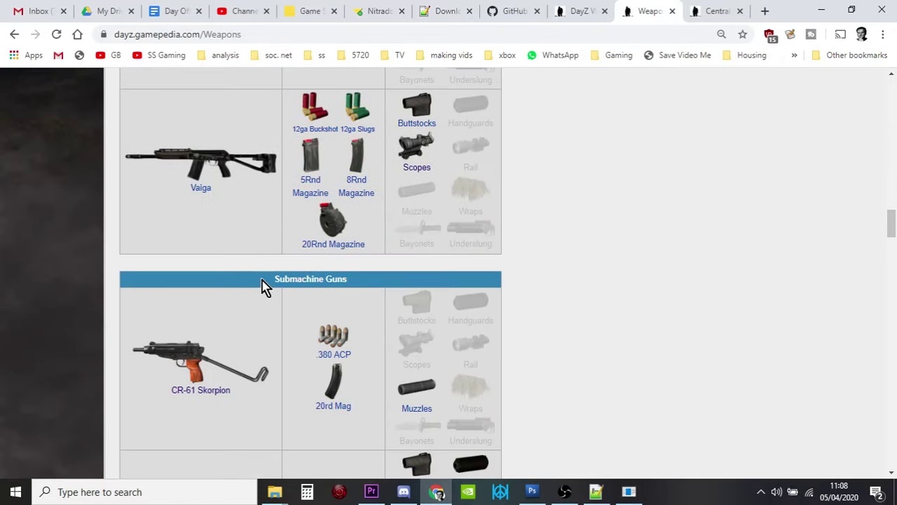
scroll(463, 354, "down", 2)
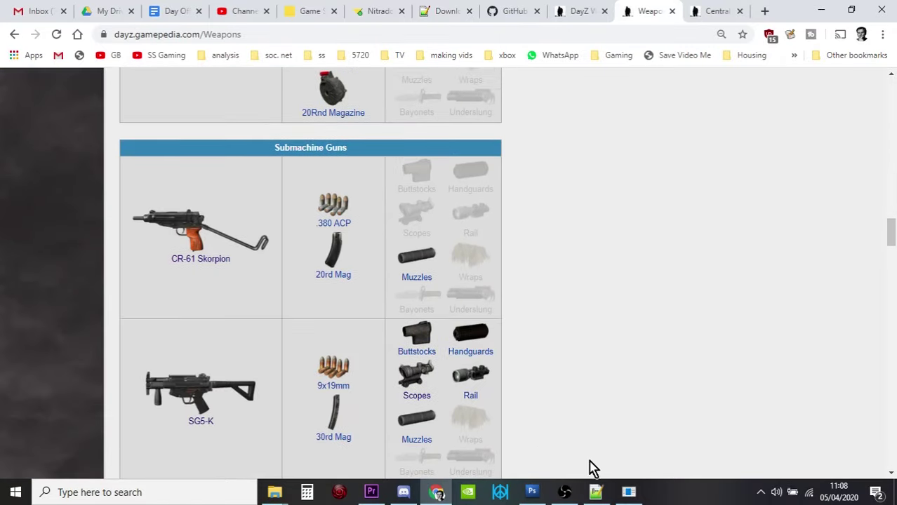
Check the item names in DayZ Loot Editor and open the wiki article on the CR-61 Skorpion in Chrome
left_click(629, 493)
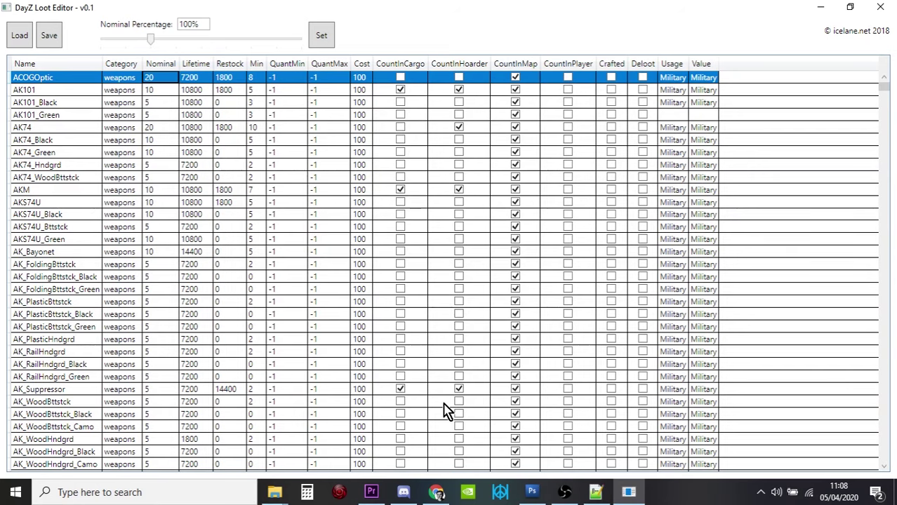
left_click(435, 491)
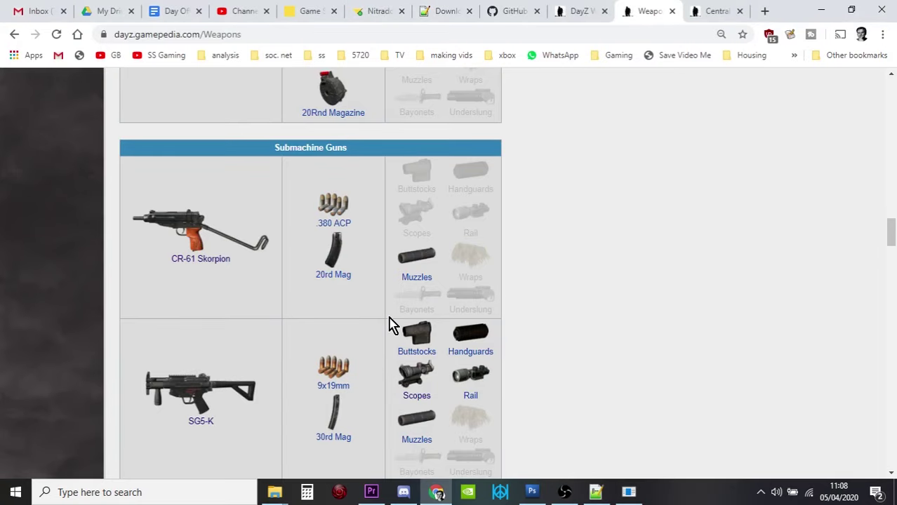
left_click(211, 259)
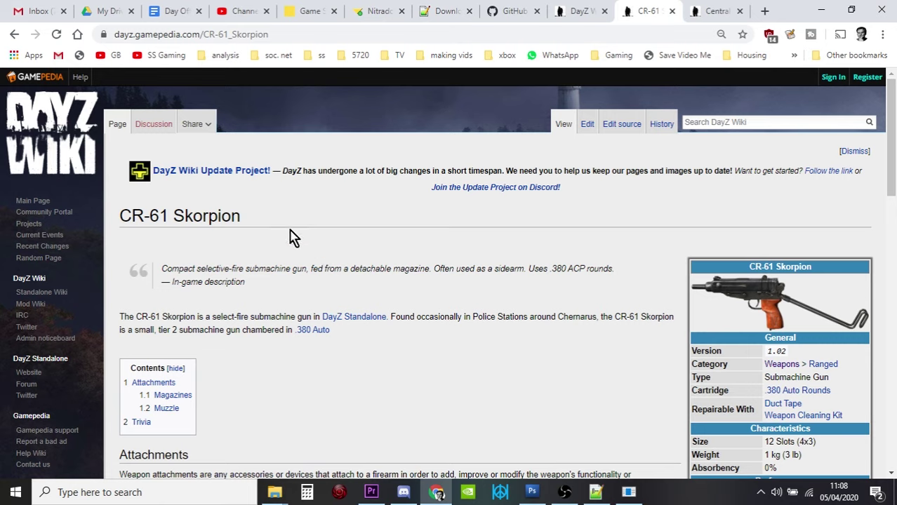
View the DayZ Loot Editor item list again and read the introduction of the wiki's Central Loot Economy article
left_click(597, 492)
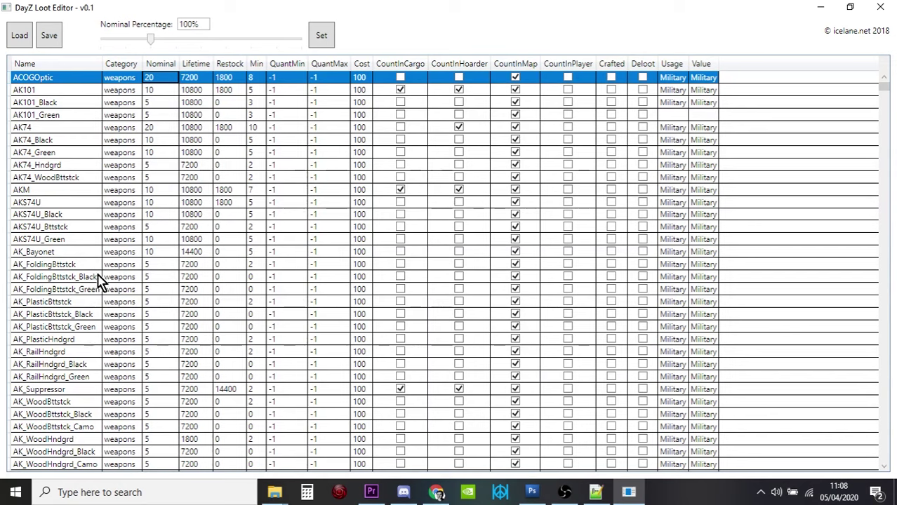
mouse_move(594, 491)
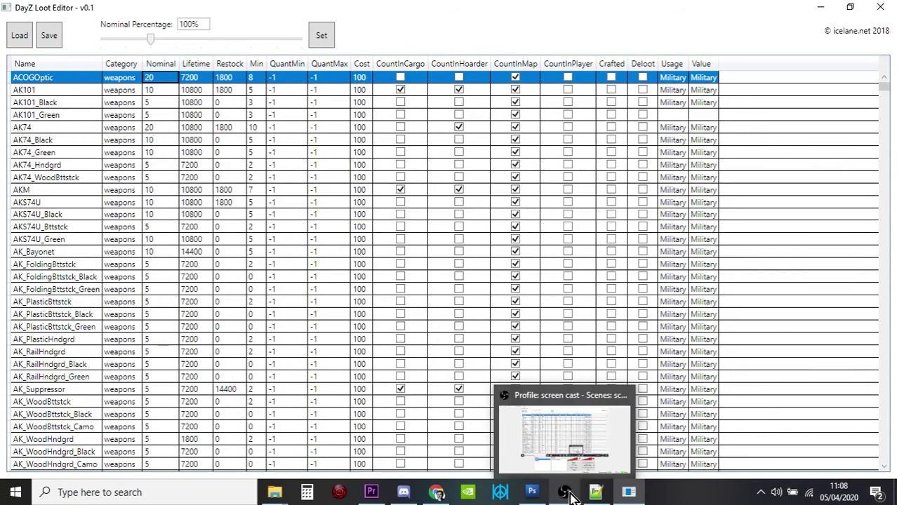
left_click(439, 495)
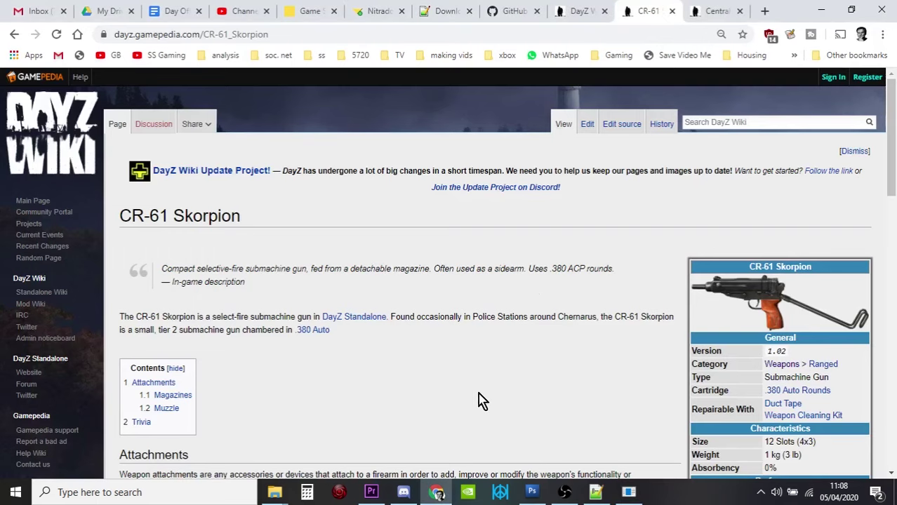
left_click(717, 12)
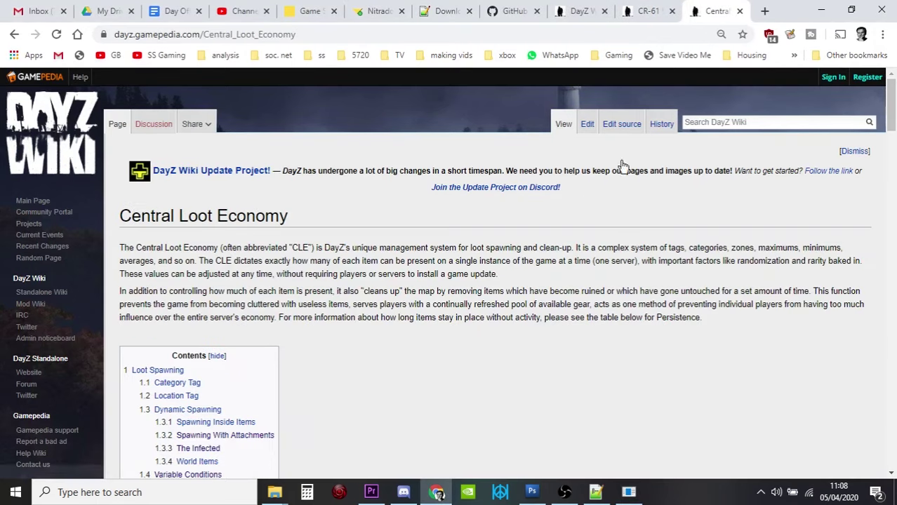
scroll(578, 246, "down", 1)
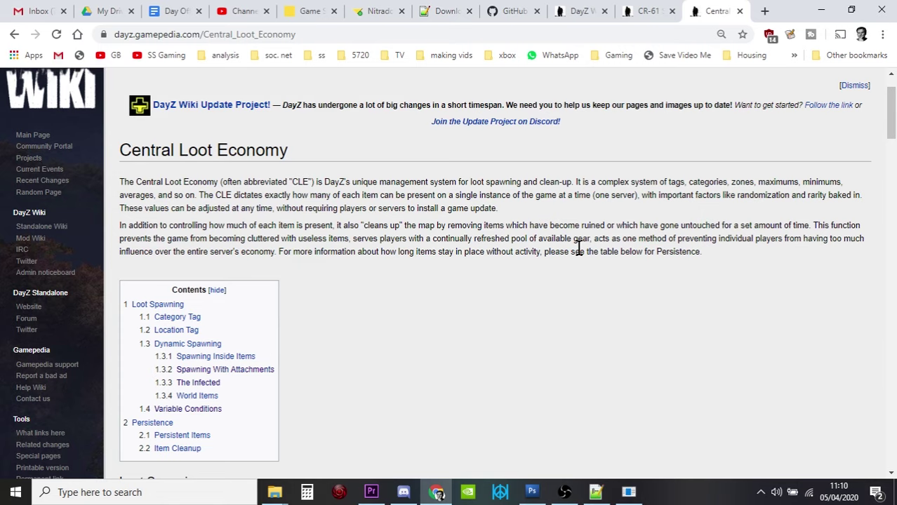
Switch to DayZ Loot Editor and examine the AKM row's CountInCargo and CountInHoarder settings
left_click(628, 492)
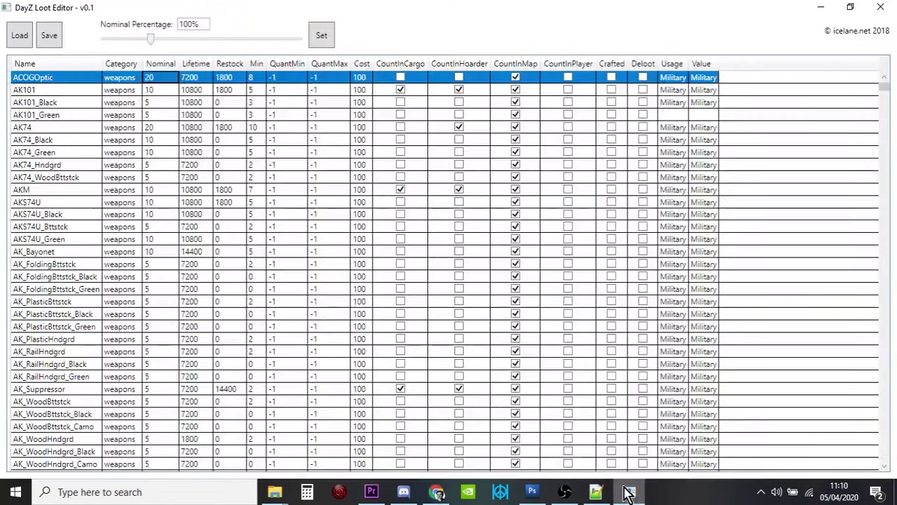
left_click(58, 194)
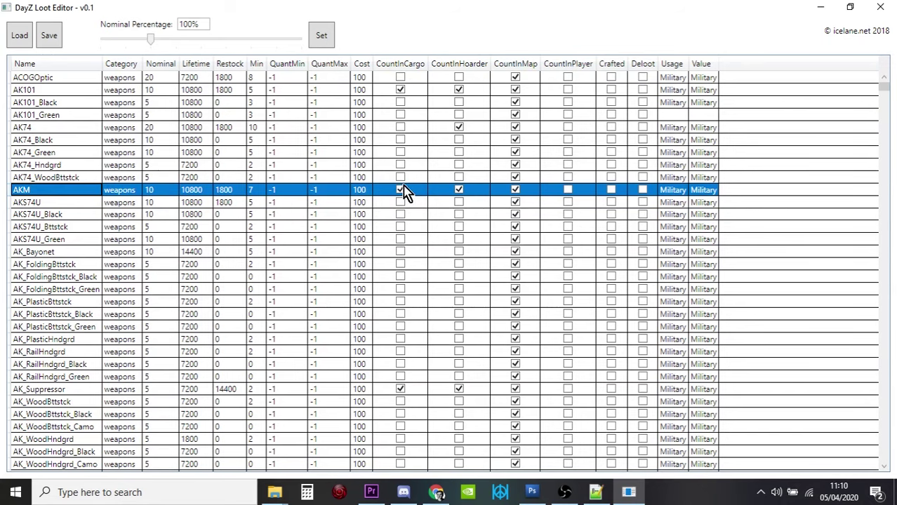
left_click(458, 190)
left_click(565, 492)
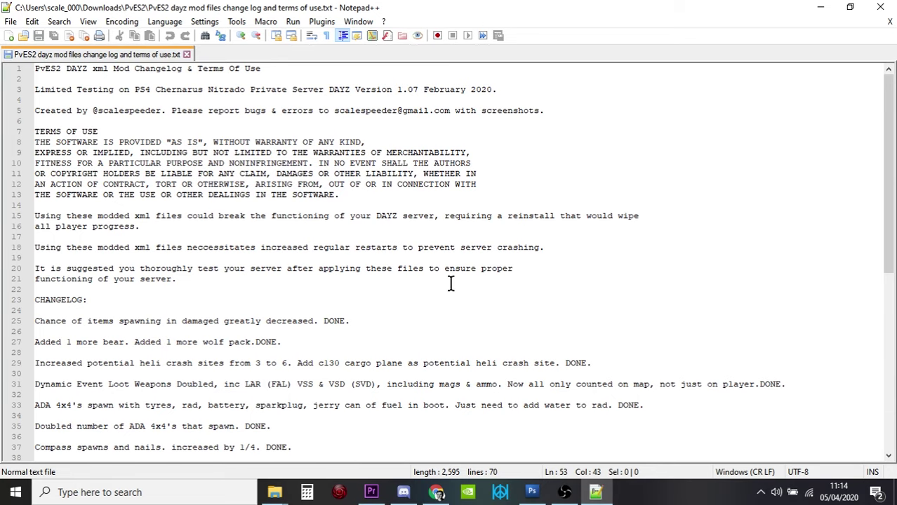
Review the CHANGELOG section of the PvES2 mod text file in Notepad++, starting with the damaged-item spawn entry
scroll(447, 281, "down", 5)
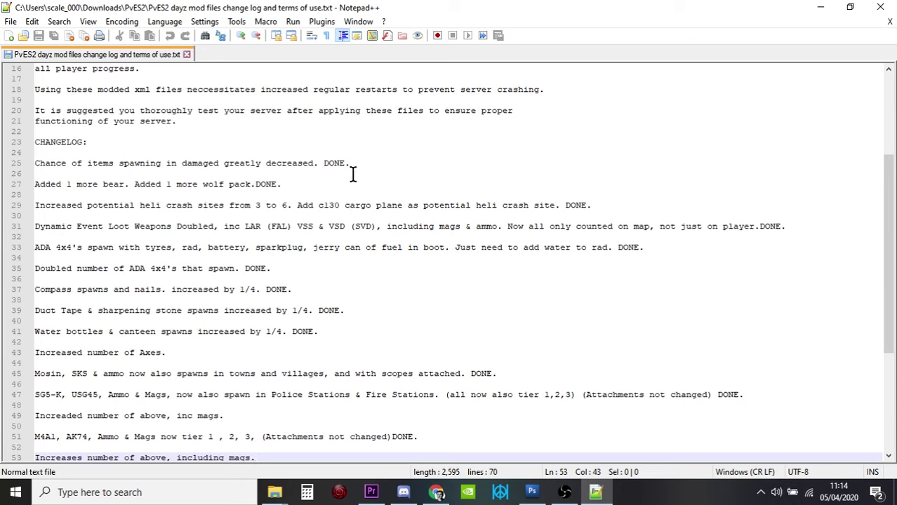
left_click(186, 144)
left_click(141, 154)
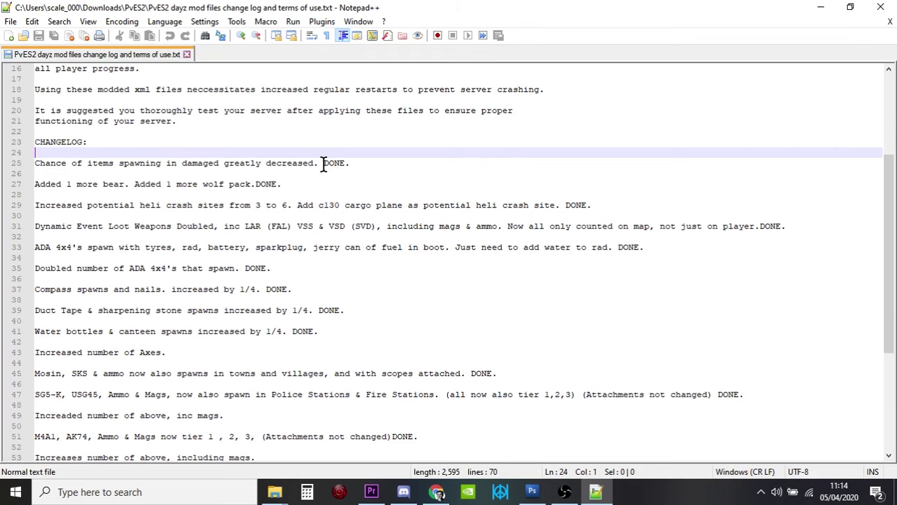
left_click(352, 163)
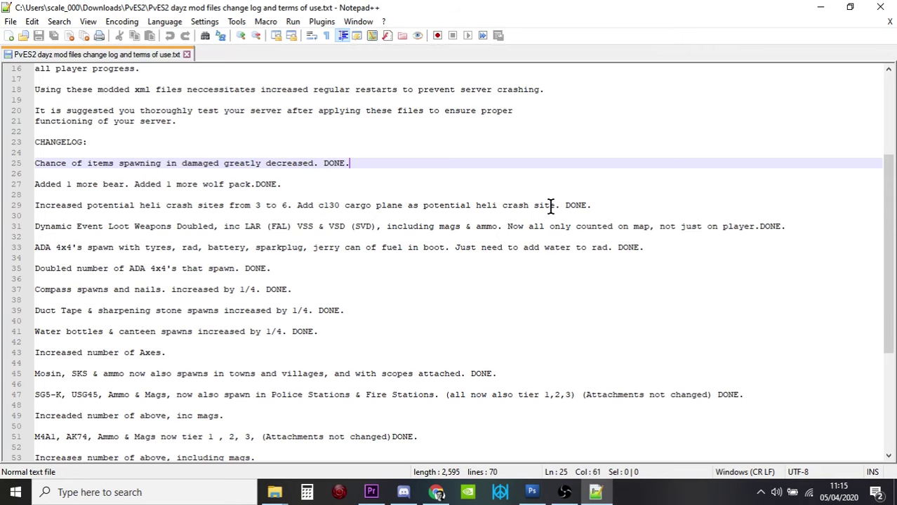
left_click(564, 492)
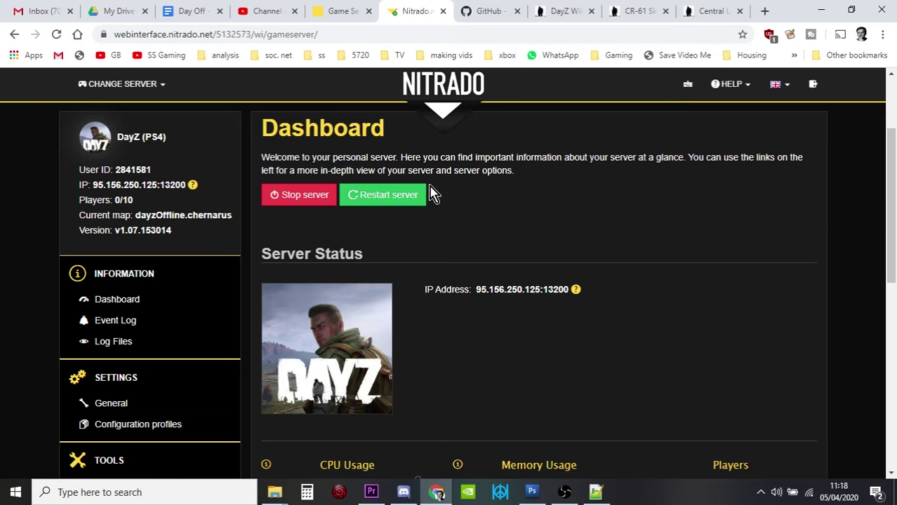
Open the dayzps_missions/dayzOffline.chernarusplus folder in the Nitrado server's file browser
scroll(461, 271, "down", 1)
scroll(461, 271, "down", 1)
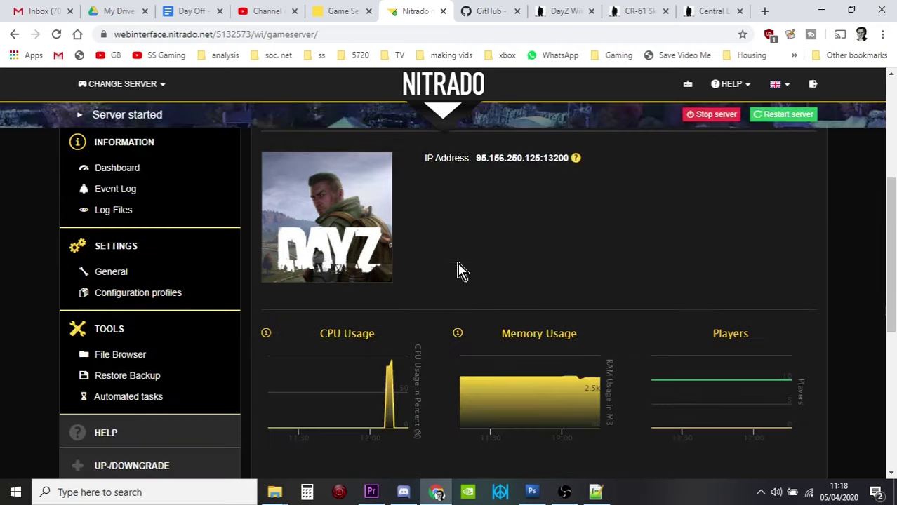
left_click(140, 356)
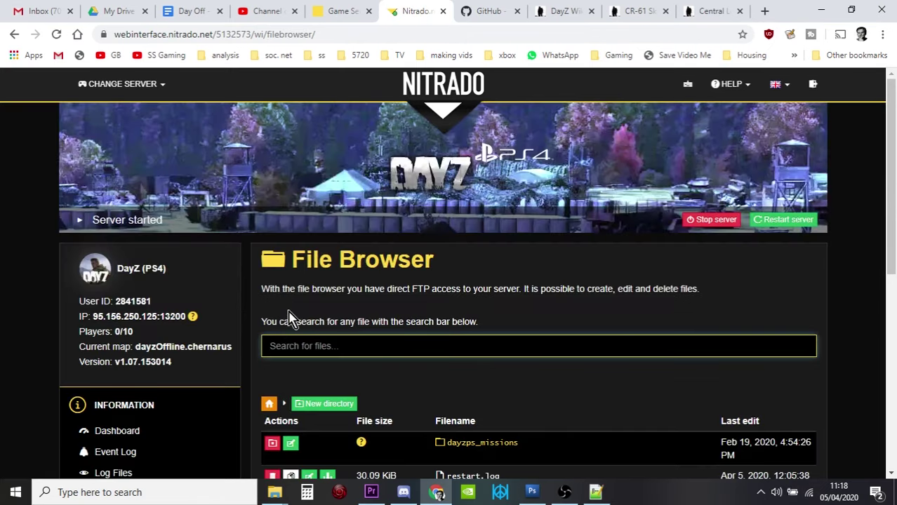
scroll(424, 260, "down", 2)
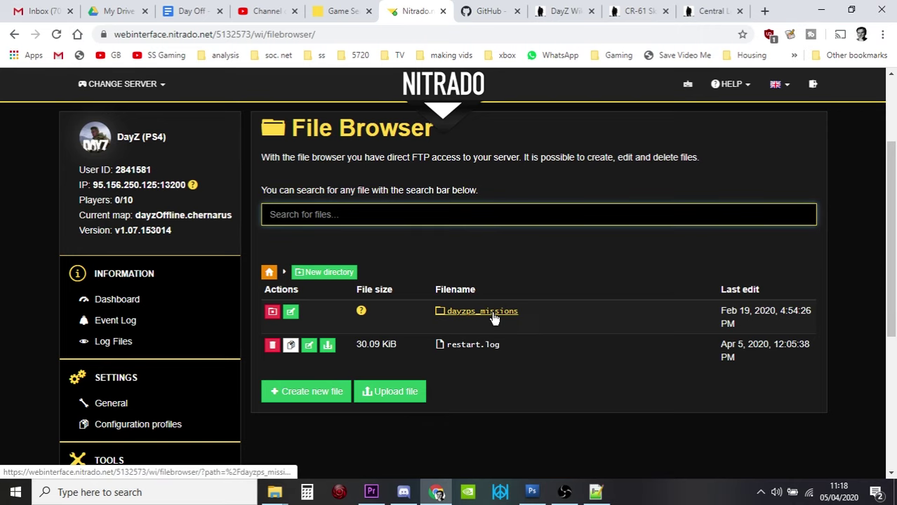
left_click(493, 317)
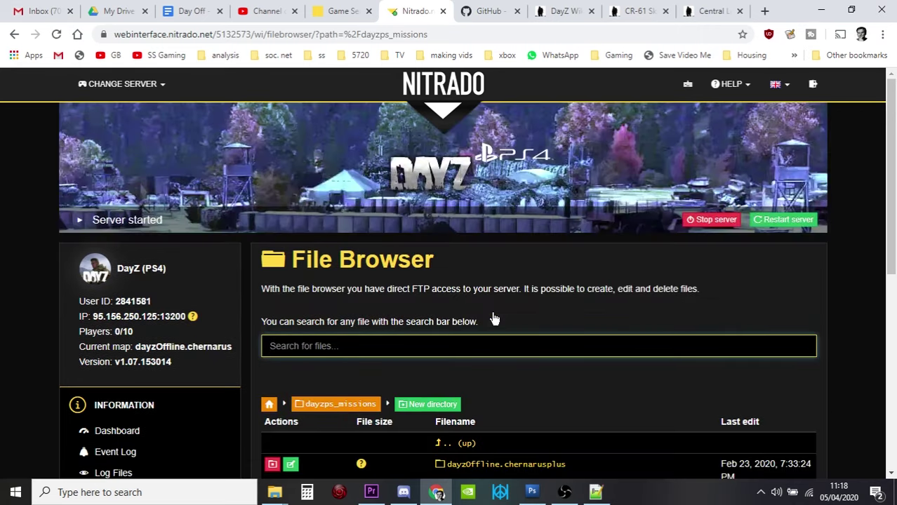
scroll(495, 321, "down", 1)
scroll(493, 322, "down", 2)
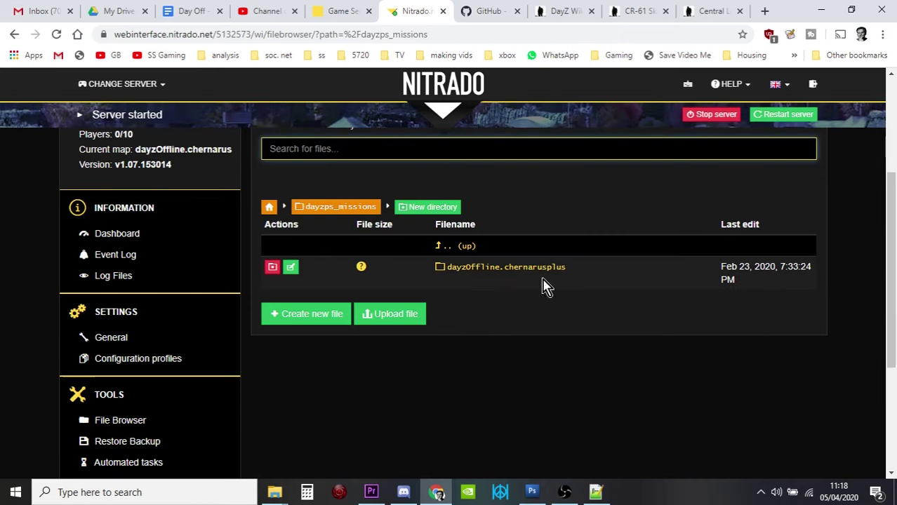
left_click(504, 273)
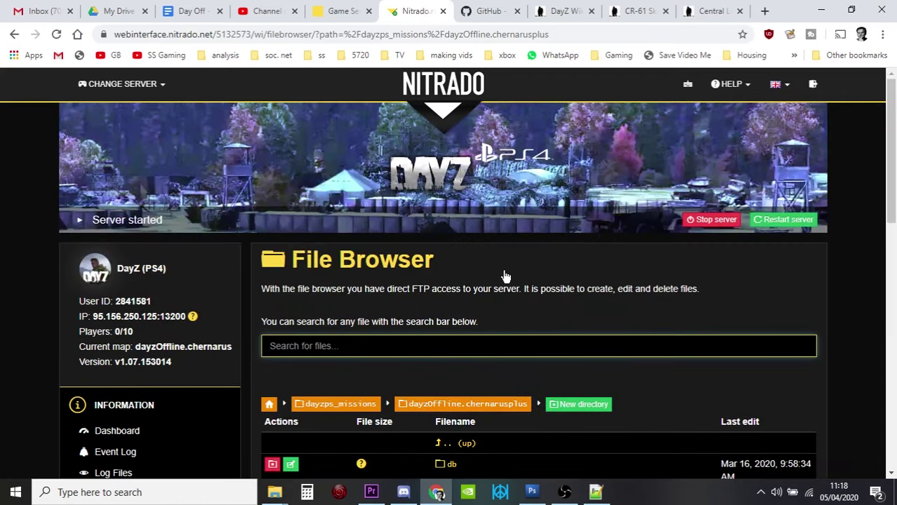
Download cfgspawnabletypes.xml from the dayzOffline.chernarusplus folder
scroll(503, 277, "down", 3)
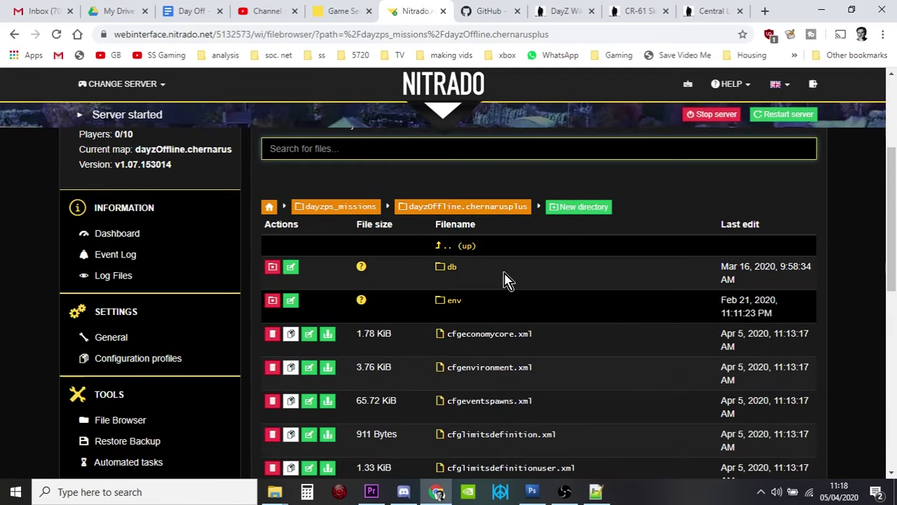
scroll(504, 277, "down", 1)
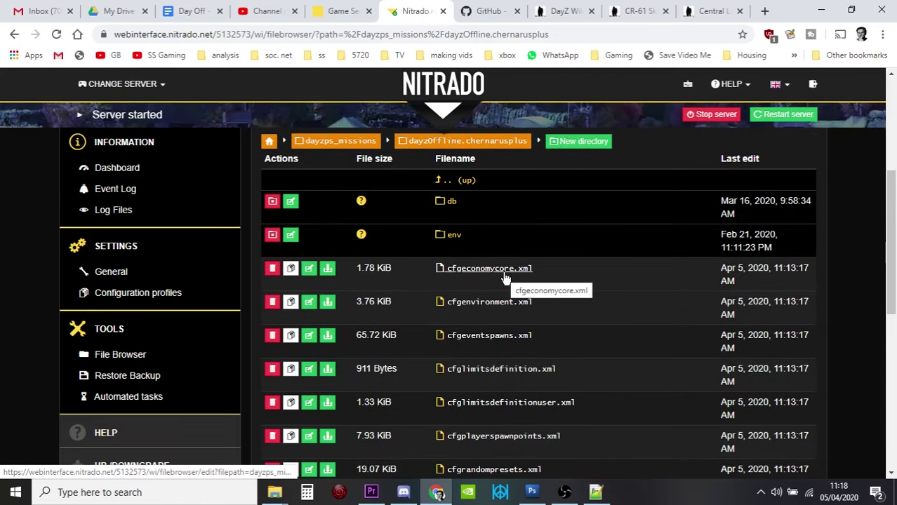
scroll(504, 278, "down", 1)
scroll(505, 279, "down", 1)
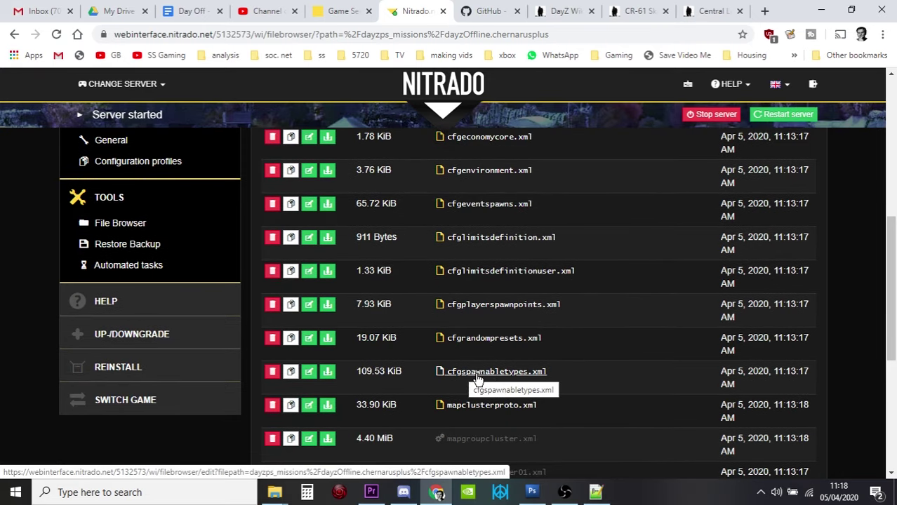
left_click(328, 375)
left_click(329, 377)
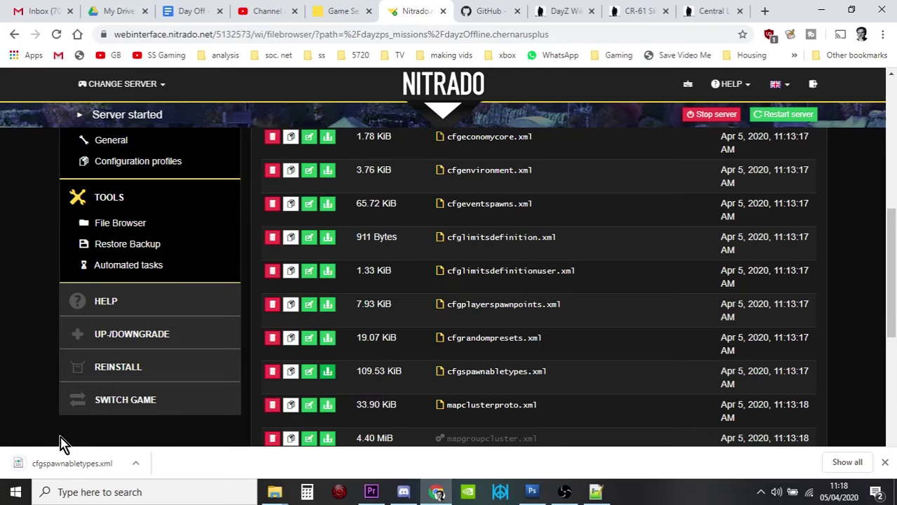
Show the downloaded cfgspawnabletypes file in its folder and move it into the "beg guide mods" folder
left_click(135, 465)
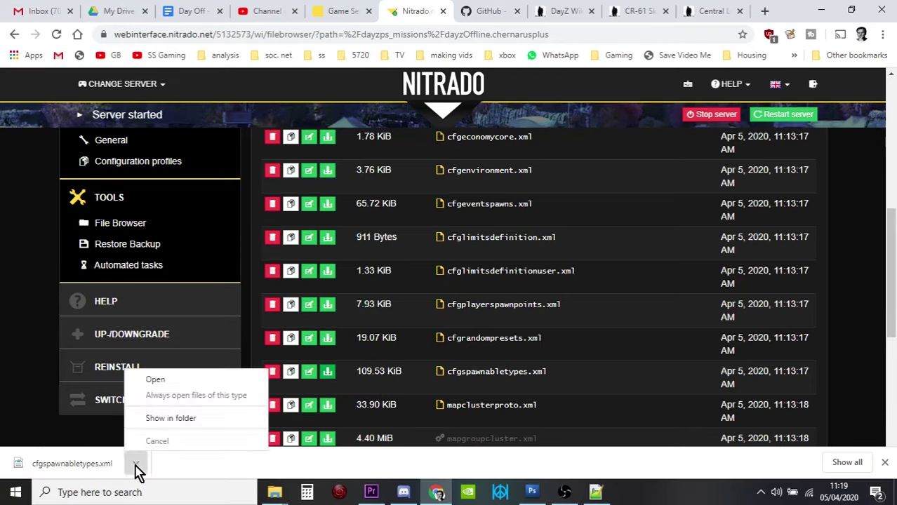
left_click(171, 417)
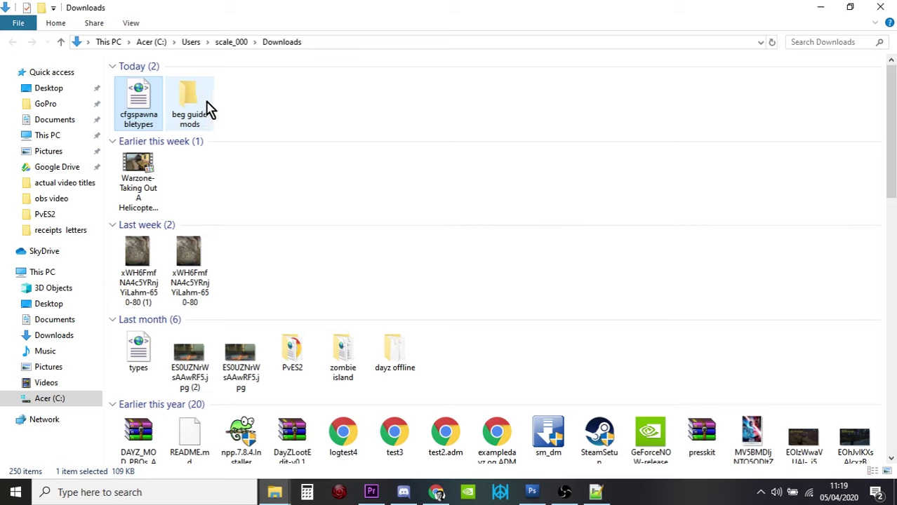
left_click_drag(146, 110, 188, 104)
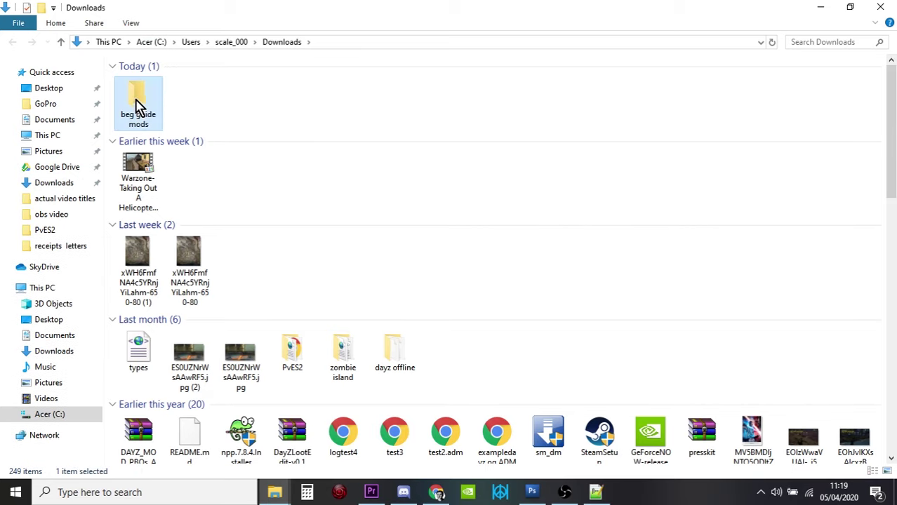
Make a backup copy of cfgspawnabletypes inside the "beg guide mods" folder
double_click(136, 113)
right_click(164, 83)
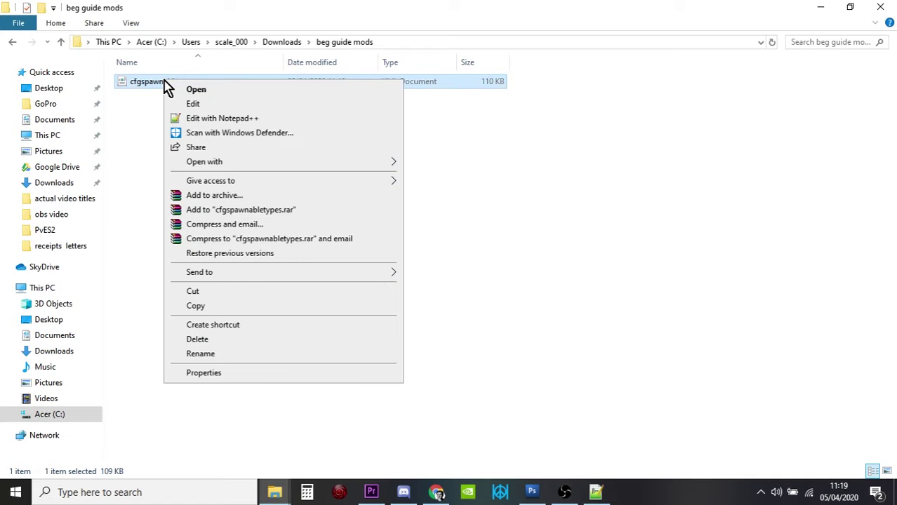
left_click(204, 306)
right_click(197, 152)
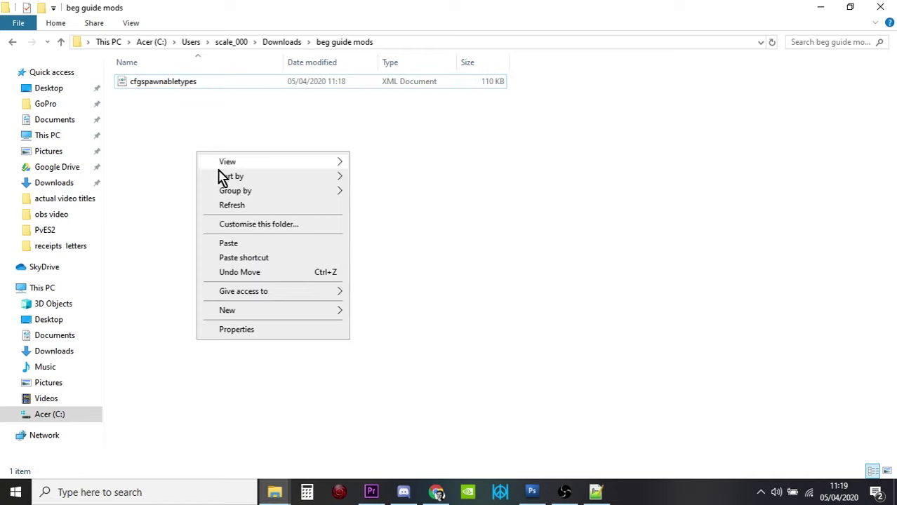
left_click(232, 243)
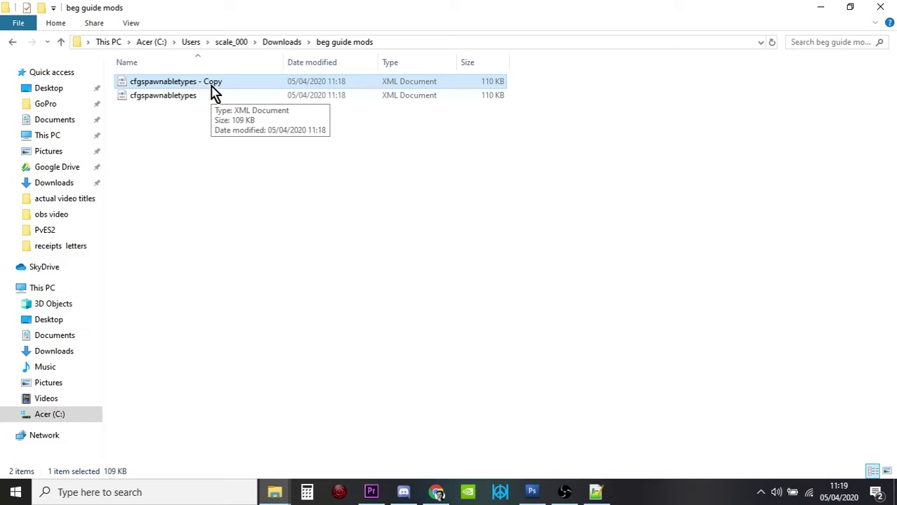
Open the original cfgspawnabletypes file in Notepad++ and close the PvES2 change log file
left_click(168, 101)
right_click(168, 104)
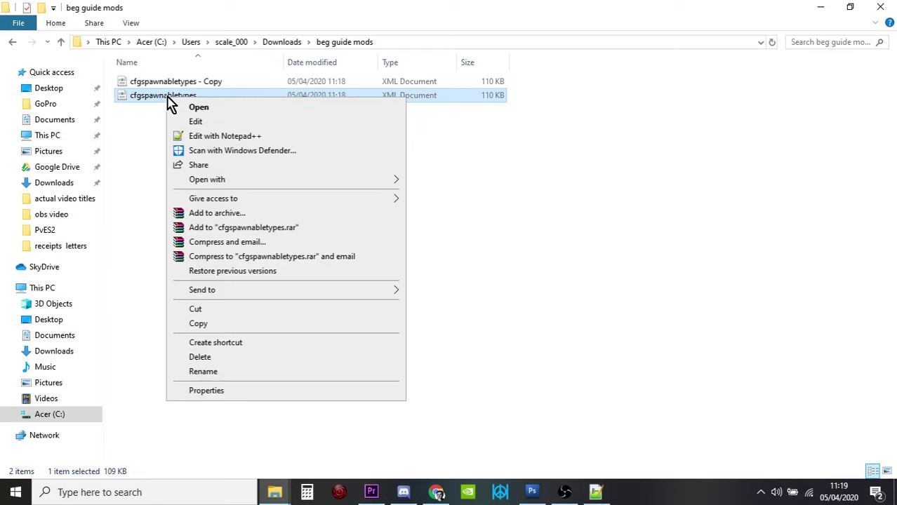
left_click(223, 138)
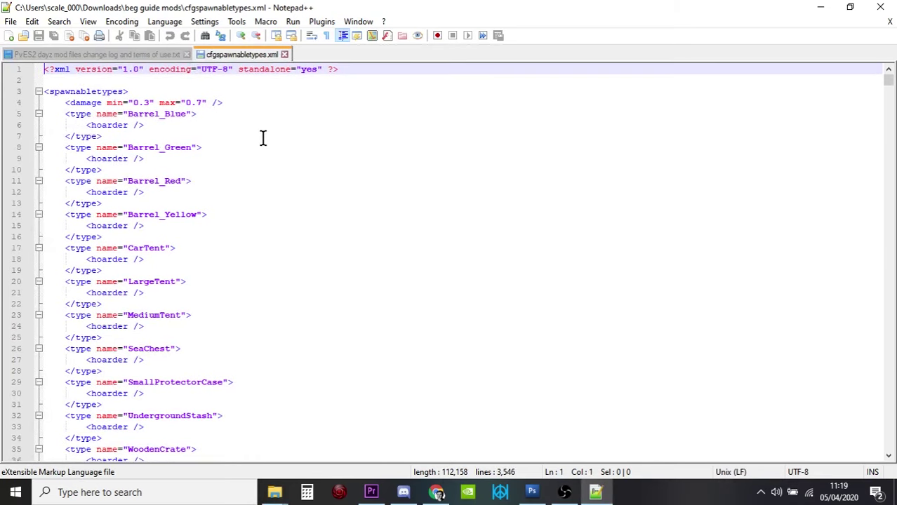
left_click(139, 56)
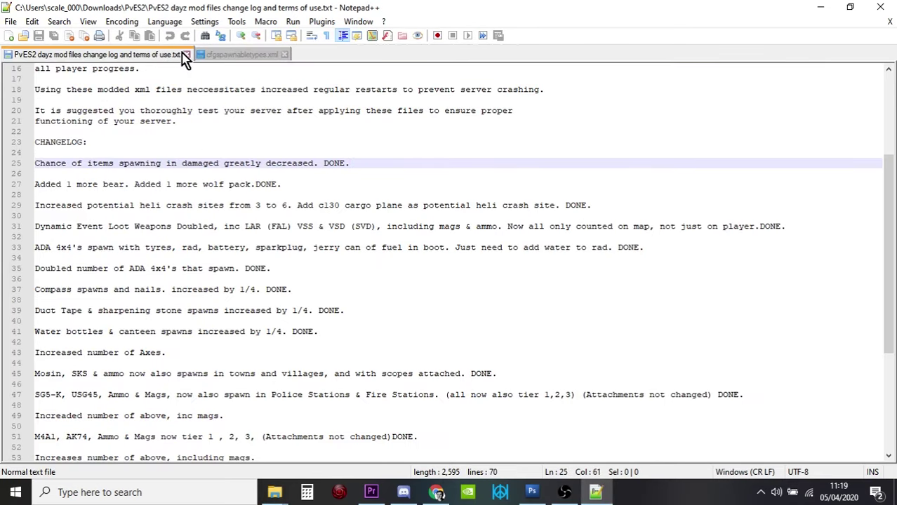
left_click(186, 55)
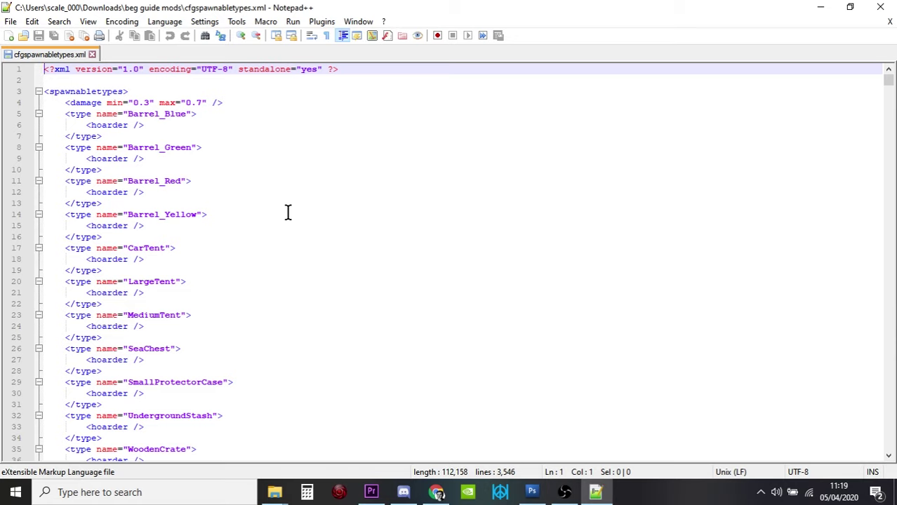
Set the damage entry on line 4 to min 0.1 and max 0.2, and save cfgspawnabletypes.xml
left_click_drag(224, 103, 57, 100)
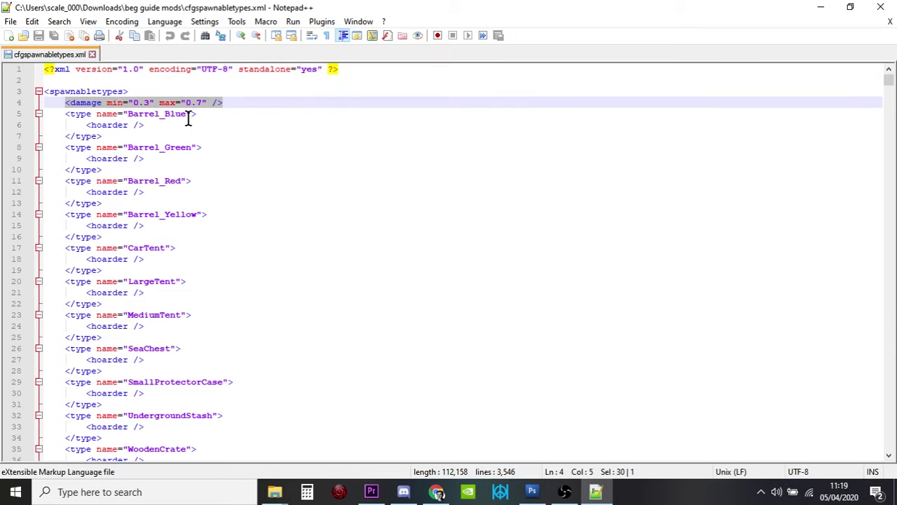
left_click(218, 160)
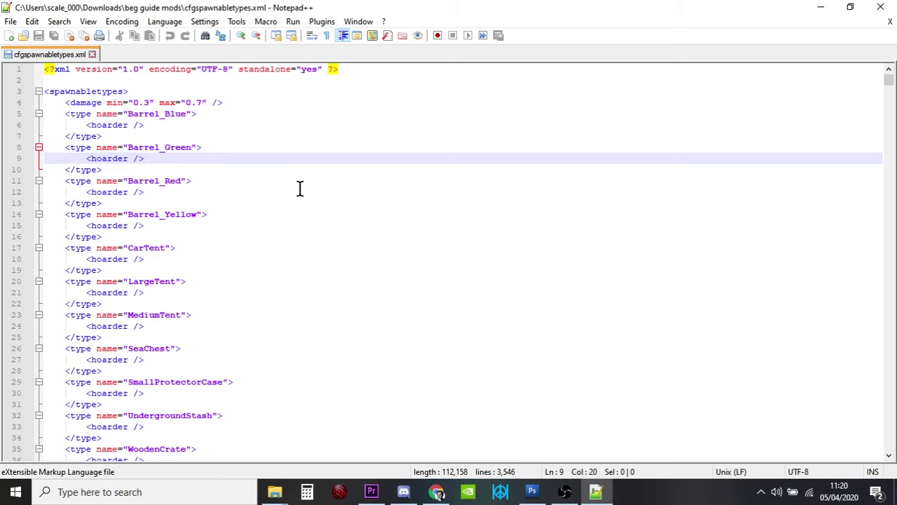
left_click(149, 103)
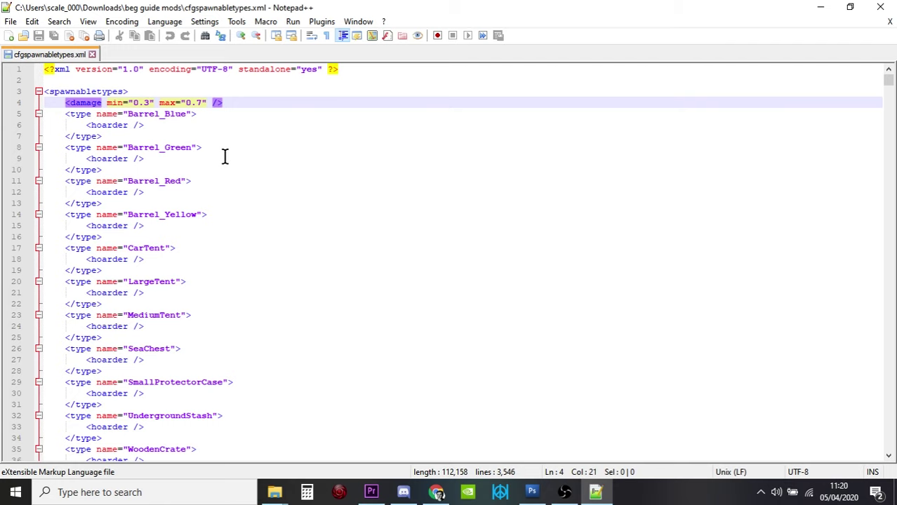
key("BackSpace")
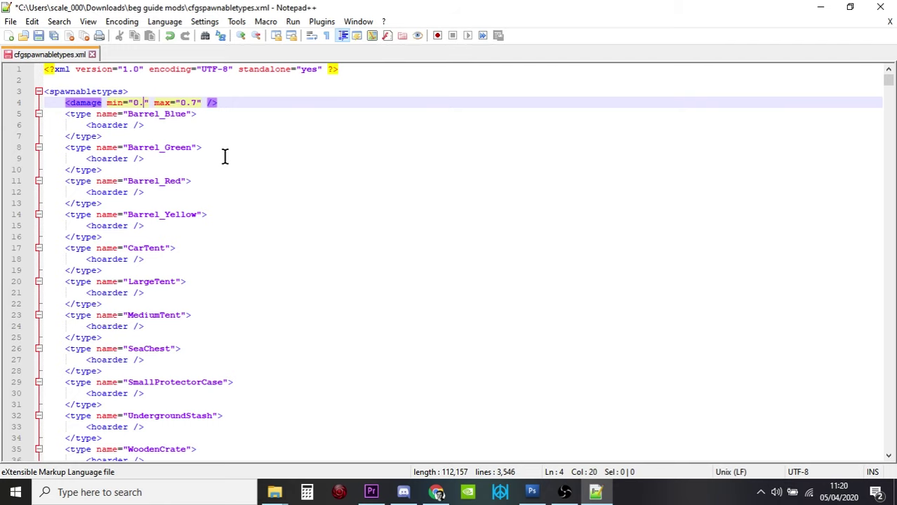
type("1")
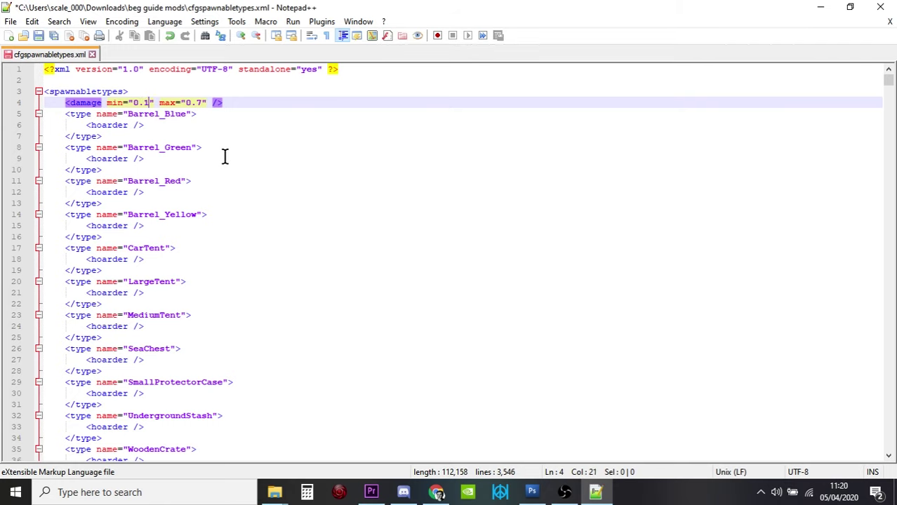
left_click(201, 102)
key("BackSpace")
type("2")
left_click(210, 147)
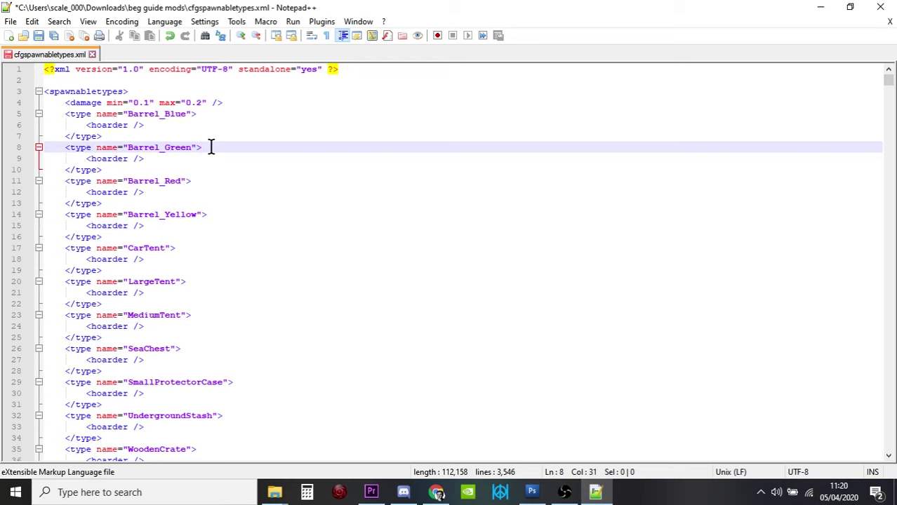
left_click(38, 36)
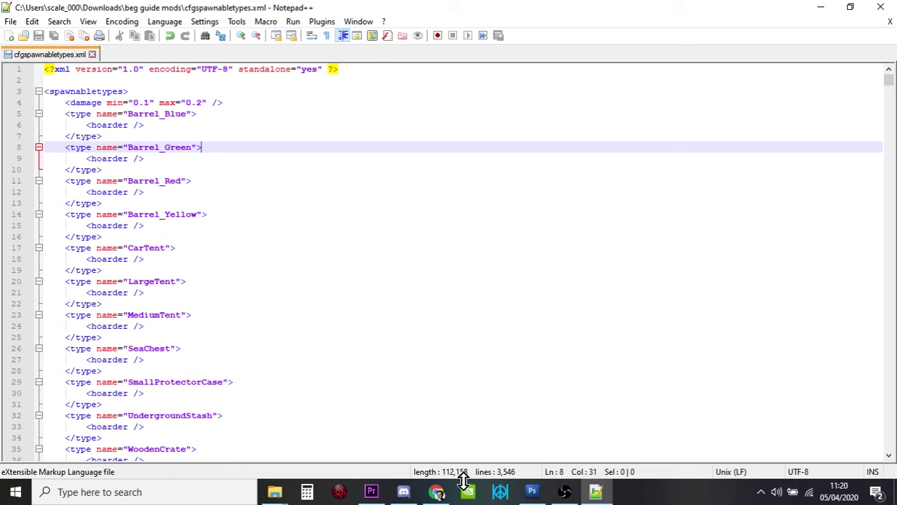
Switch to the Nitrado page in Chrome and stop the DayZ server
left_click(436, 491)
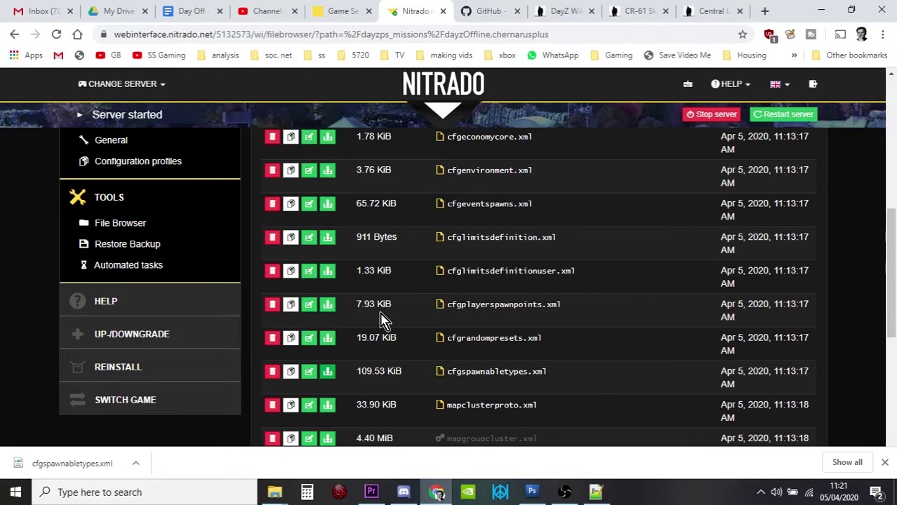
scroll(456, 171, "up", 5)
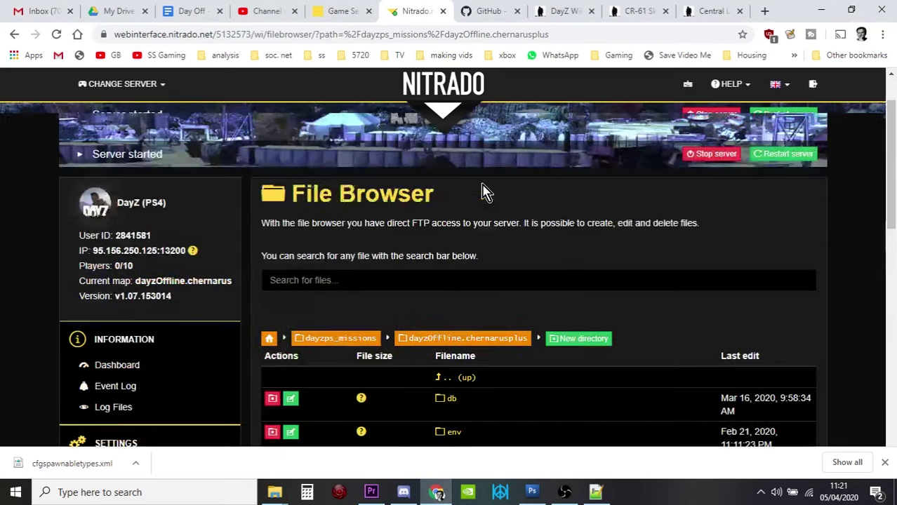
scroll(485, 190, "down", 10)
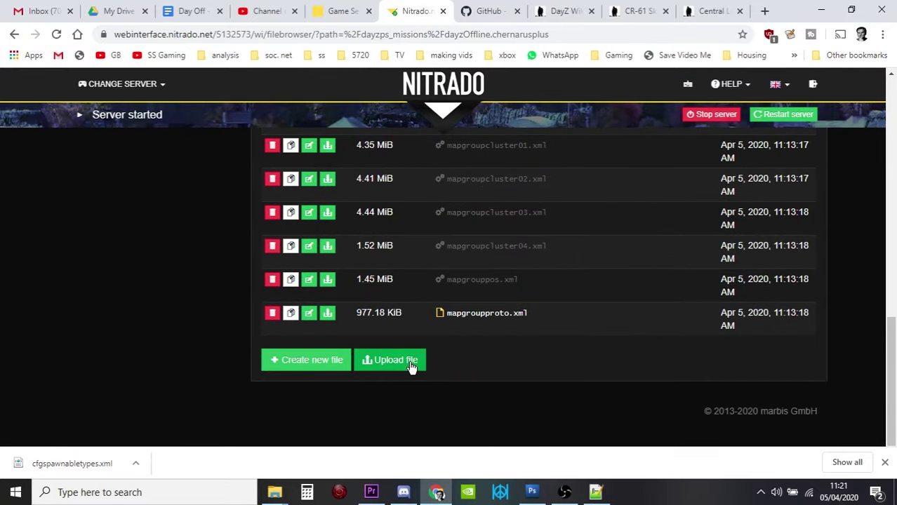
left_click(709, 116)
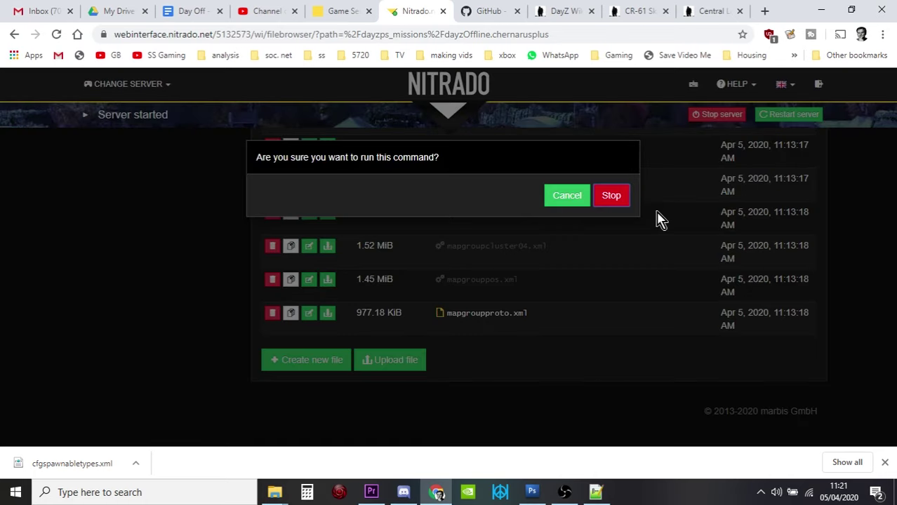
left_click(613, 196)
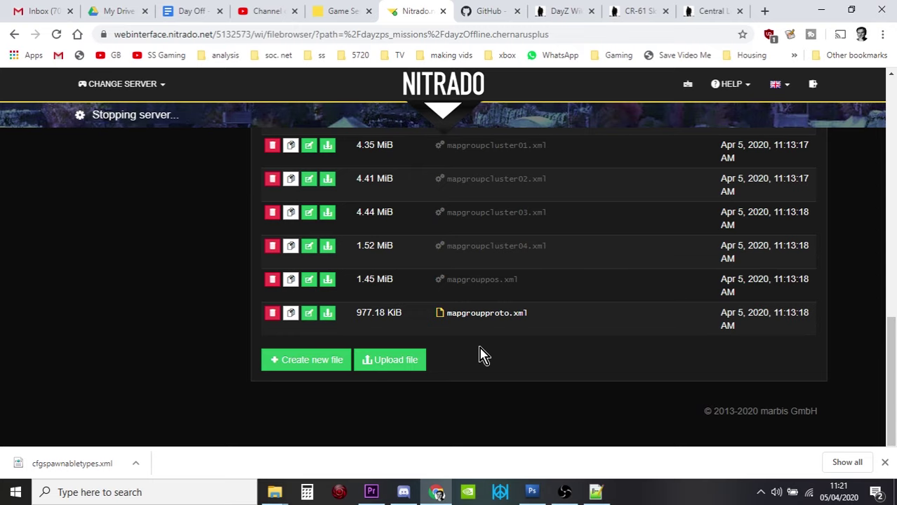
Upload the edited cfgspawnabletypes from Downloads > beg guide mods to the current server folder and check its last edit time
left_click(395, 362)
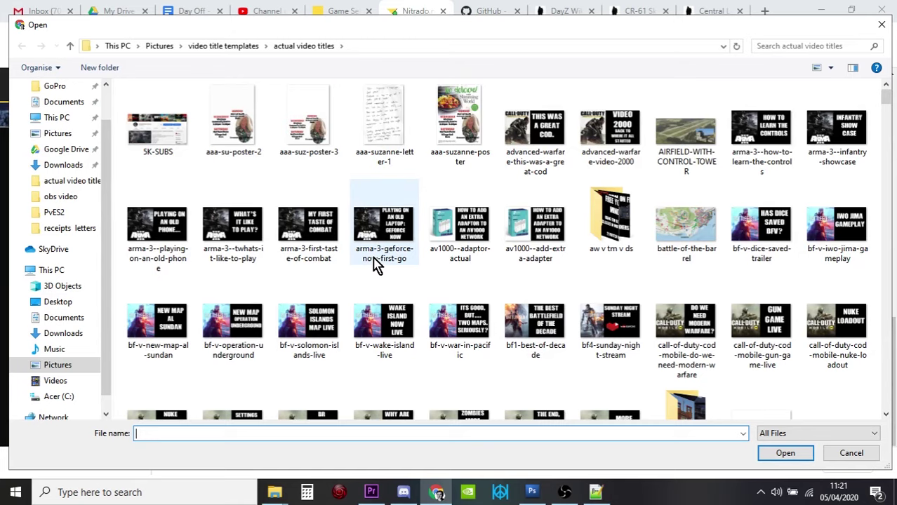
left_click(63, 334)
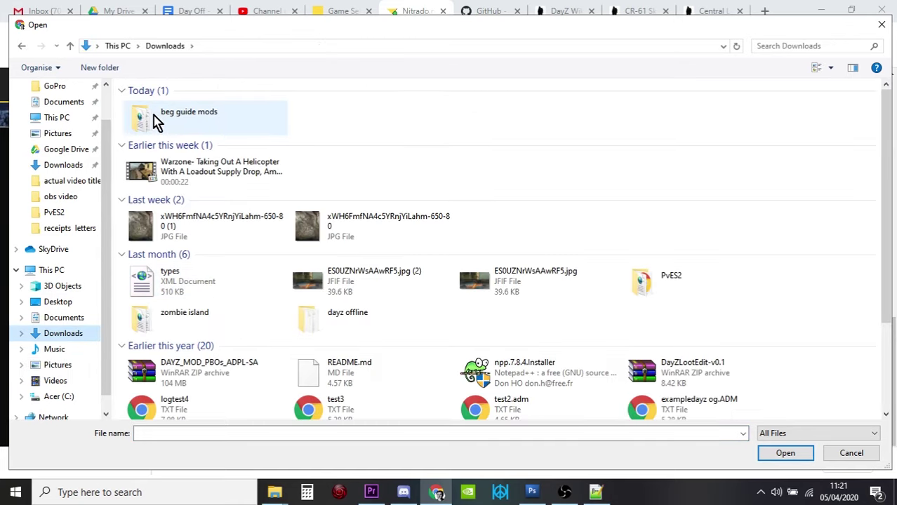
double_click(156, 122)
left_click(179, 130)
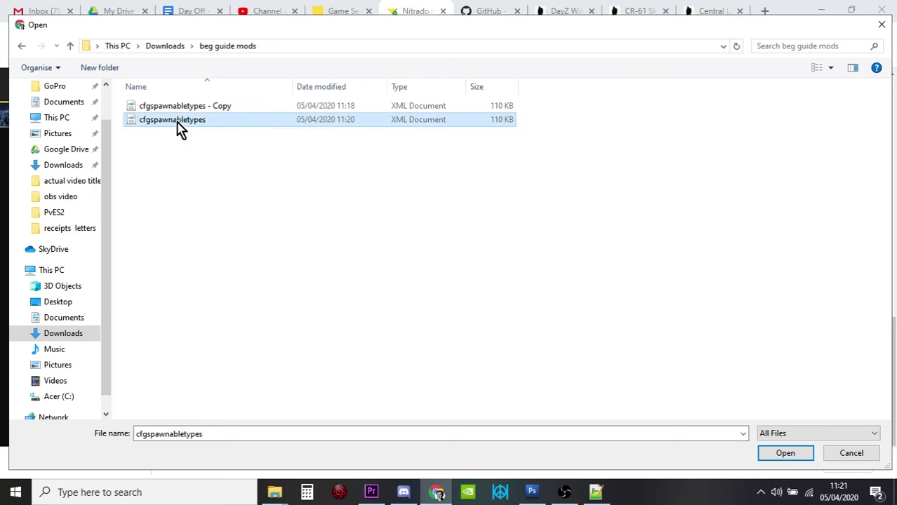
left_click(782, 454)
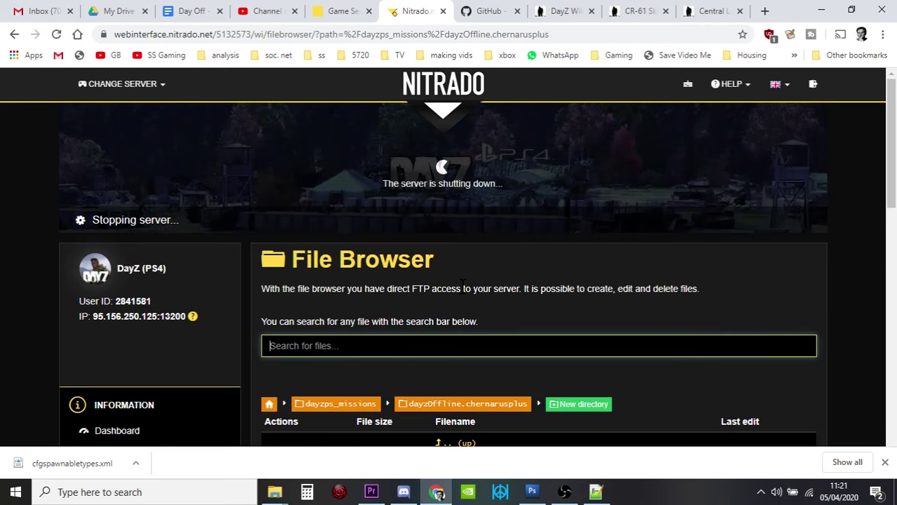
scroll(463, 283, "down", 3)
scroll(463, 294, "down", 1)
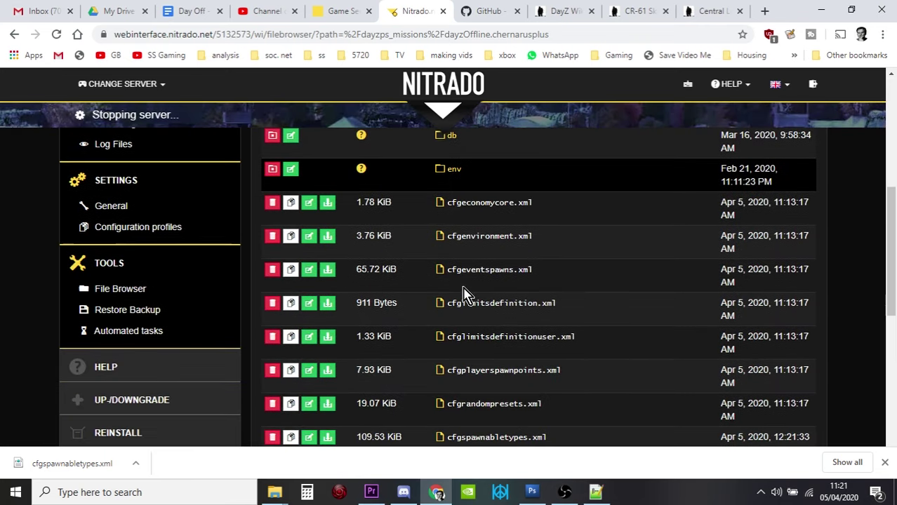
scroll(463, 294, "down", 1)
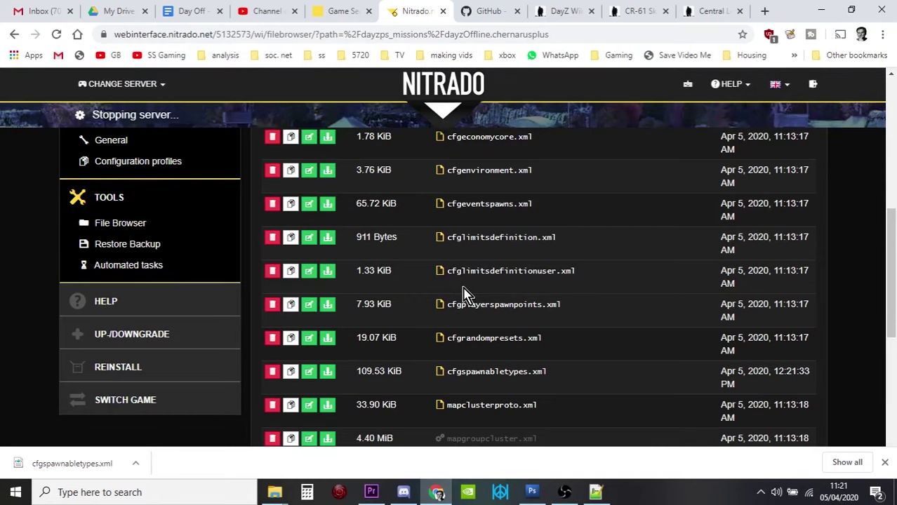
scroll(463, 294, "down", 3)
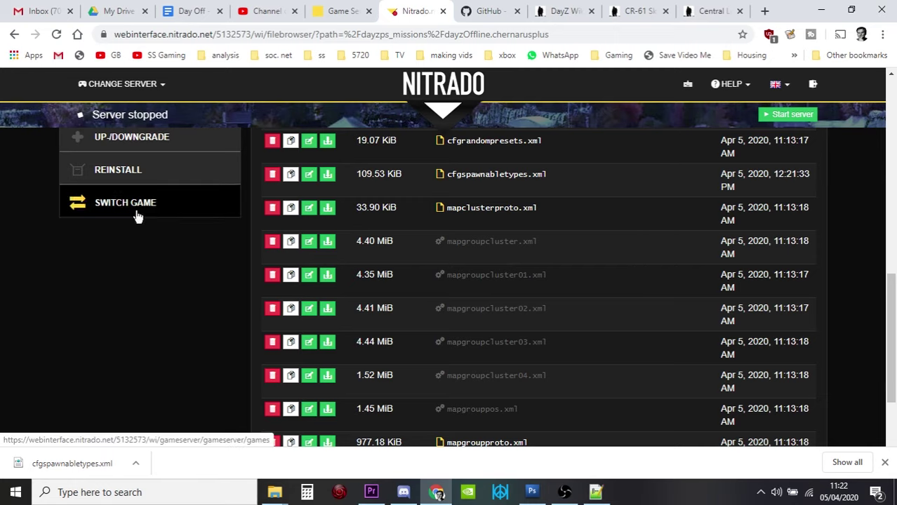
scroll(155, 333, "up", 1)
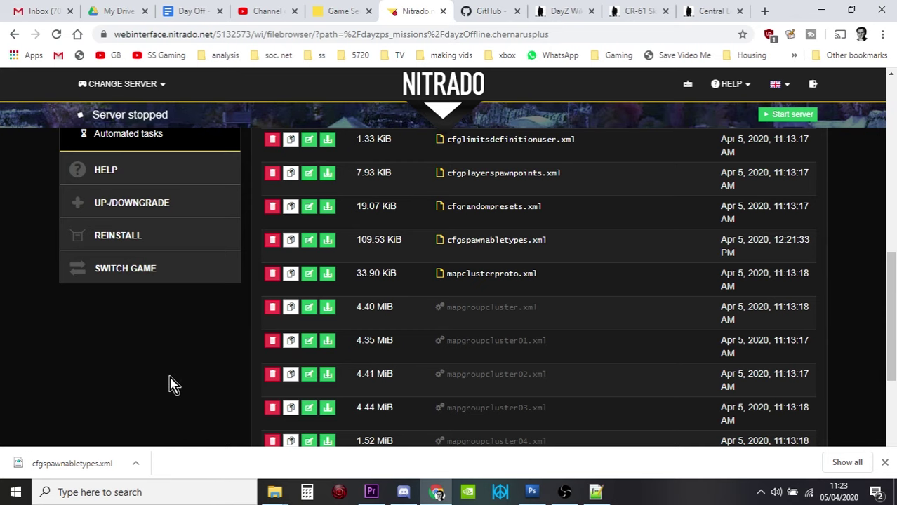
scroll(162, 405, "up", 1)
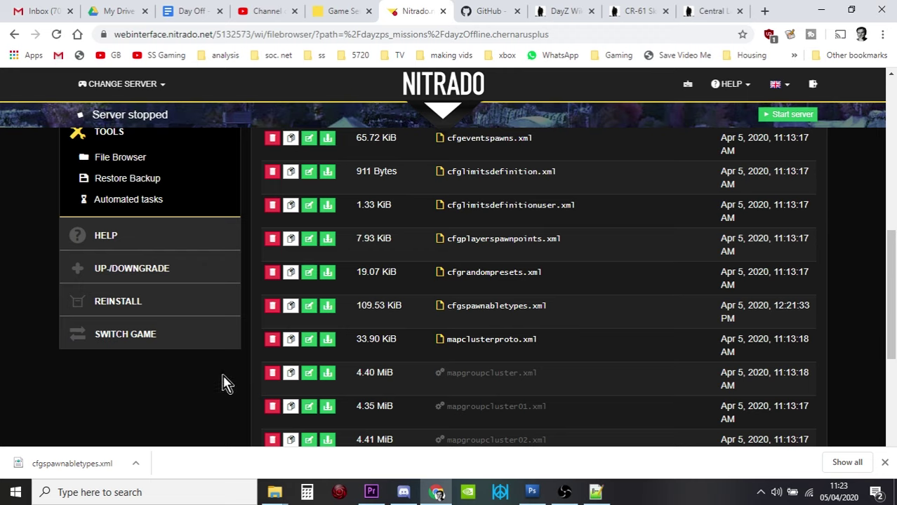
left_click(564, 492)
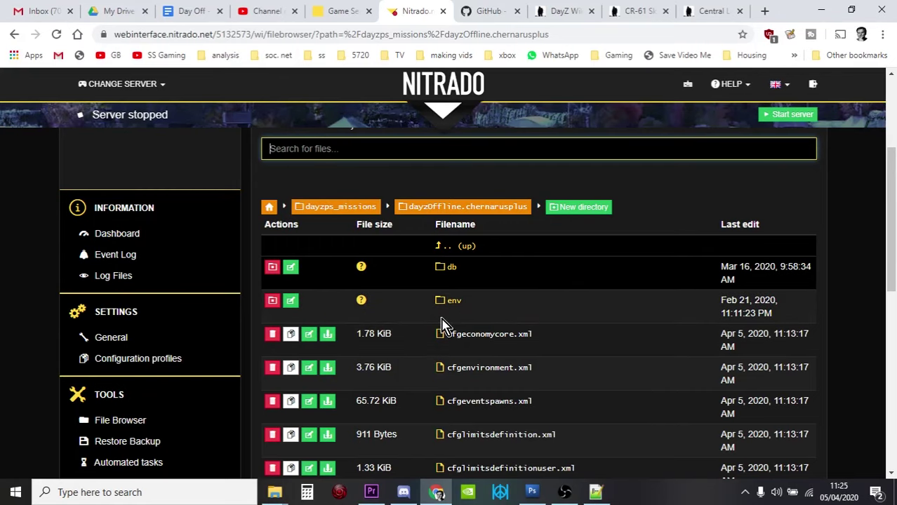
Open the db folder inside dayzOffline.chernarusplus and download types.xml
left_click(450, 272)
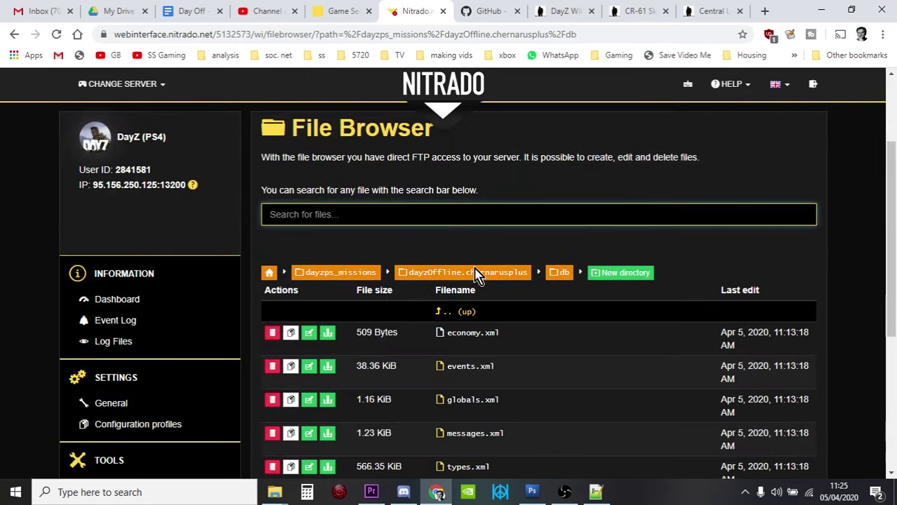
scroll(475, 275, "down", 2)
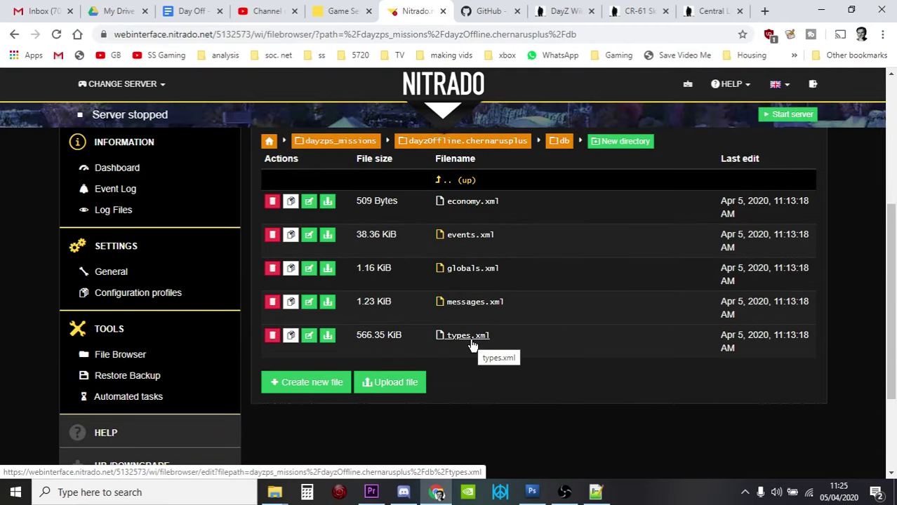
left_click(330, 343)
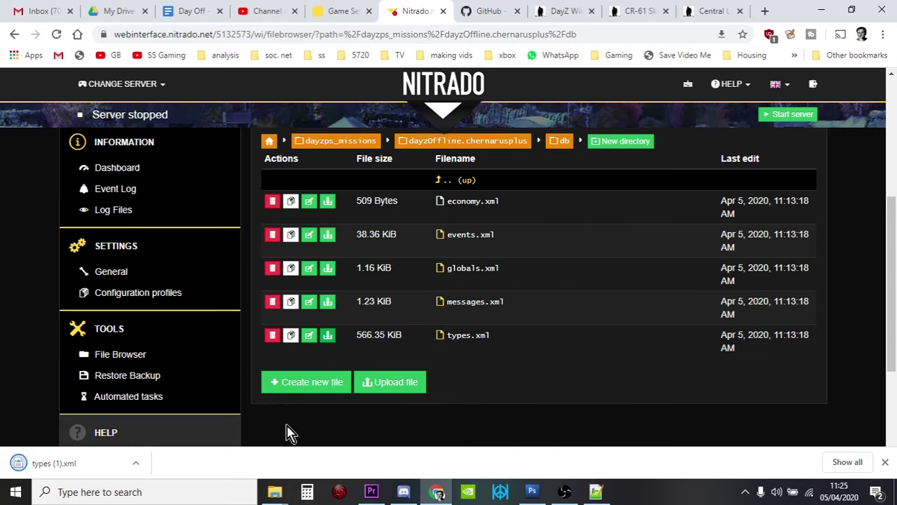
Show the downloaded types (1) file in its folder and move it into the "beg guide mods" folder
left_click(136, 464)
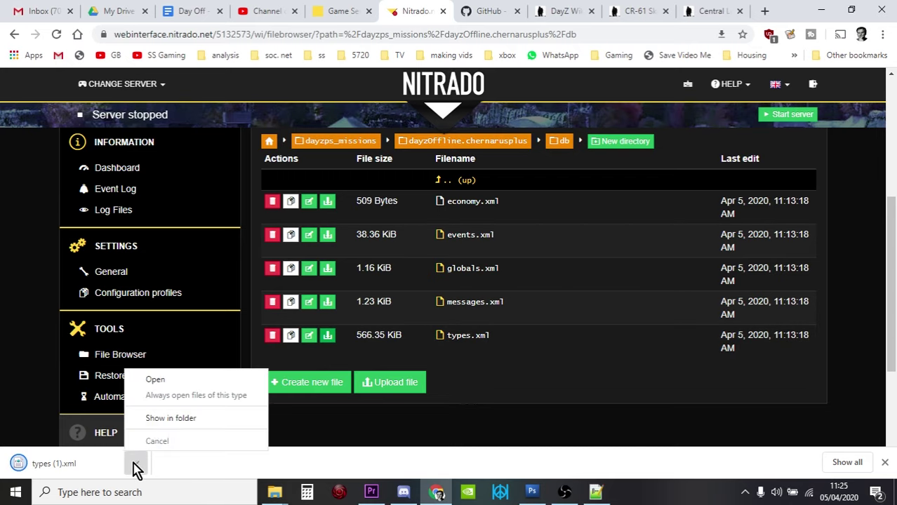
left_click(173, 420)
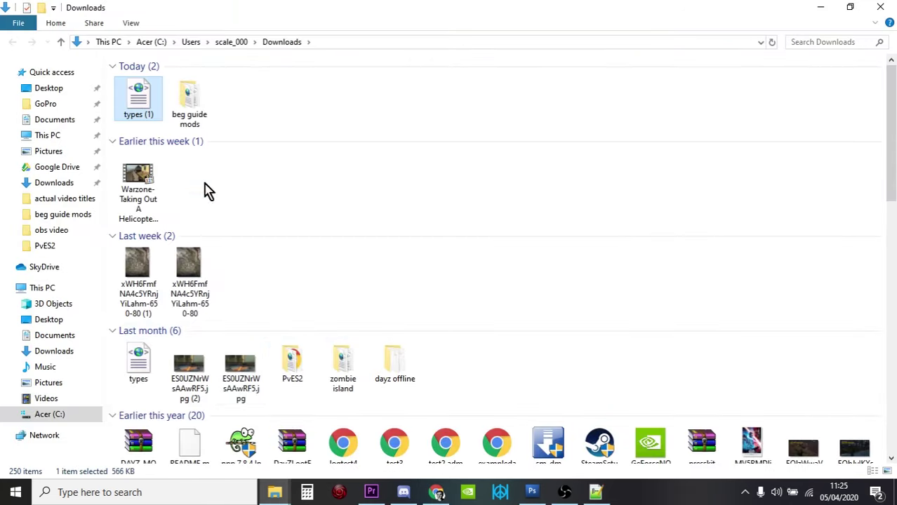
left_click_drag(134, 104, 188, 113)
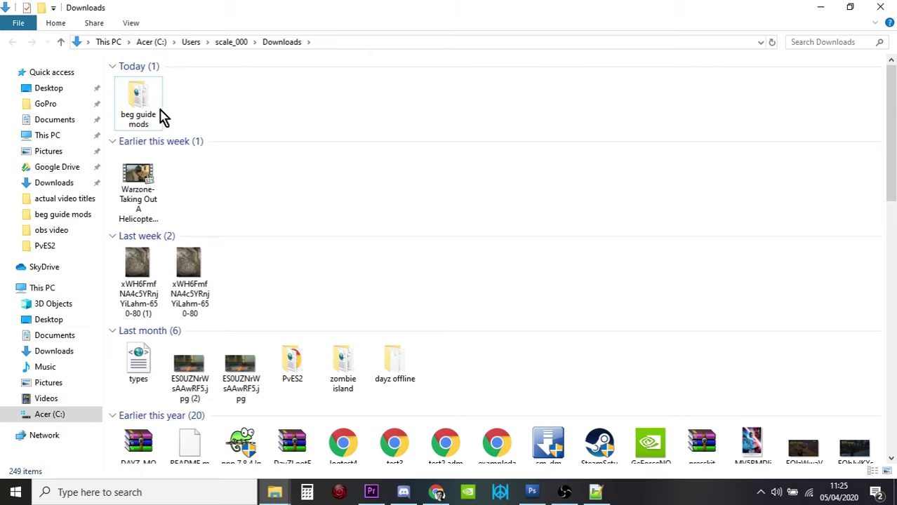
Open the beg guide mods folder and rename the downloaded types (1) file as types
double_click(137, 109)
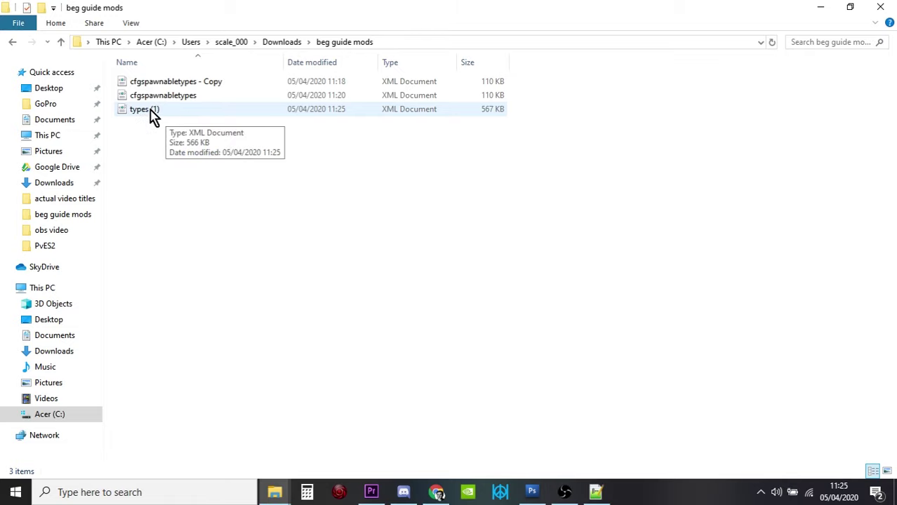
left_click(148, 112)
left_click(148, 112)
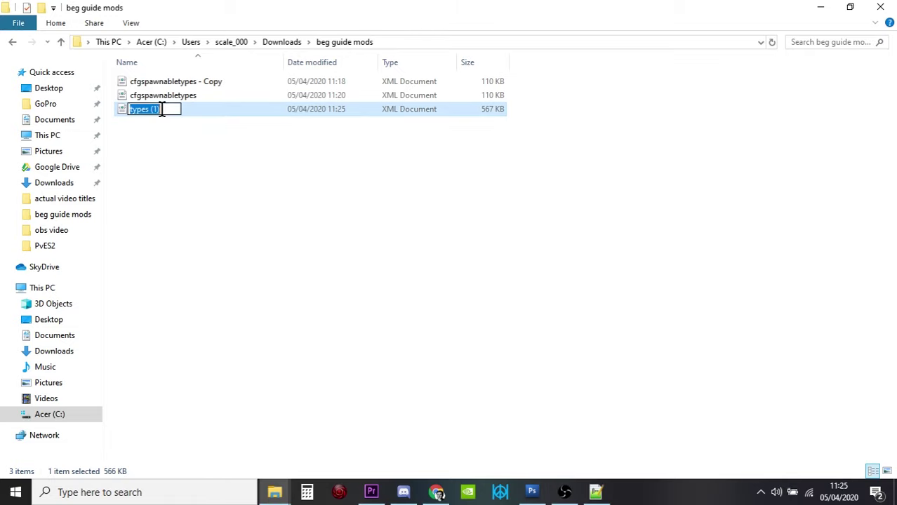
left_click(168, 114)
key("BackSpace")
key("BackSpace")
key("BackSpace")
key("BackSpace")
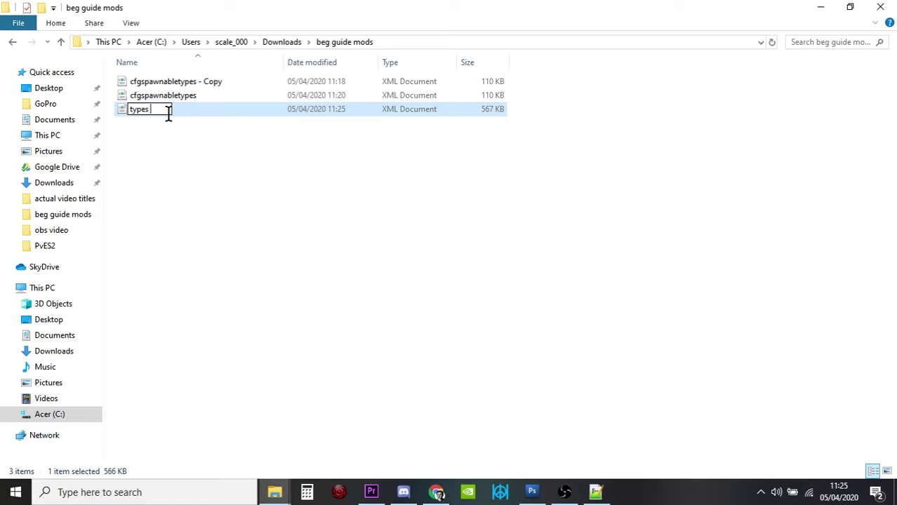
key("Return")
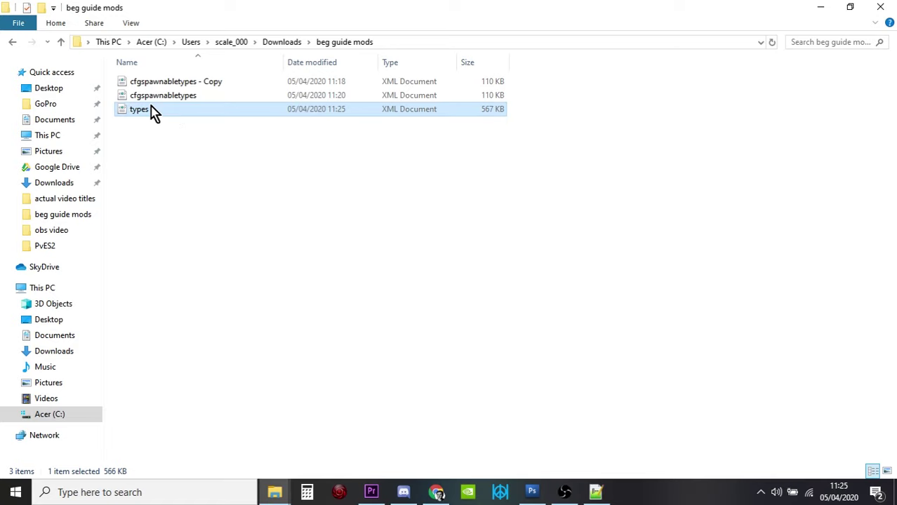
Make a backup copy of types in the same folder and open the original in Notepad++
right_click(150, 108)
left_click(210, 331)
right_click(184, 219)
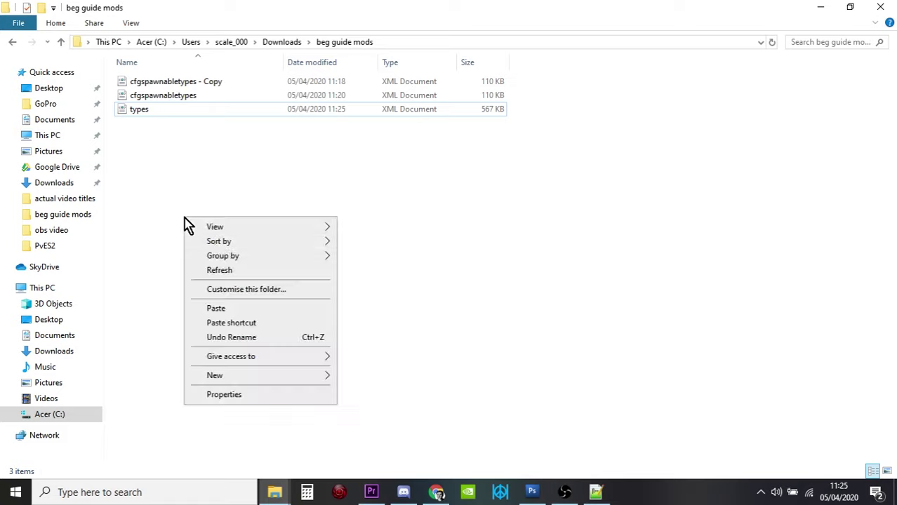
left_click(237, 308)
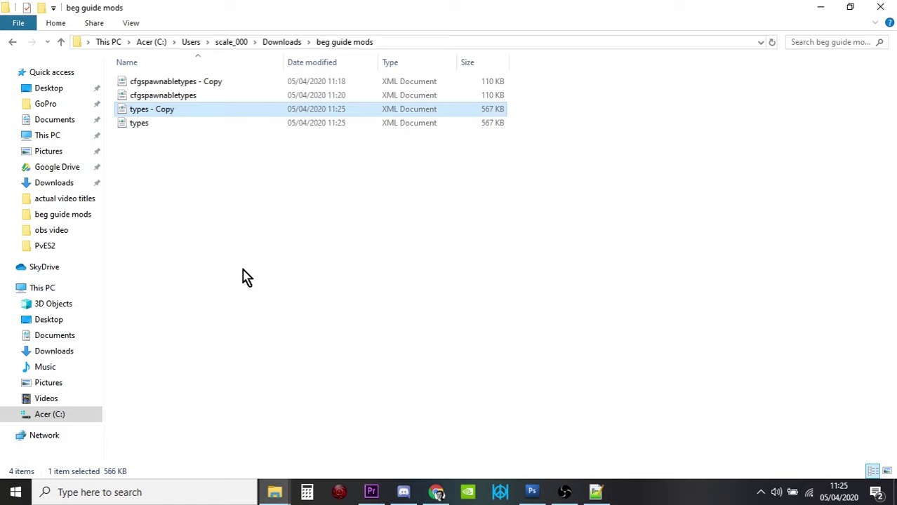
right_click(141, 126)
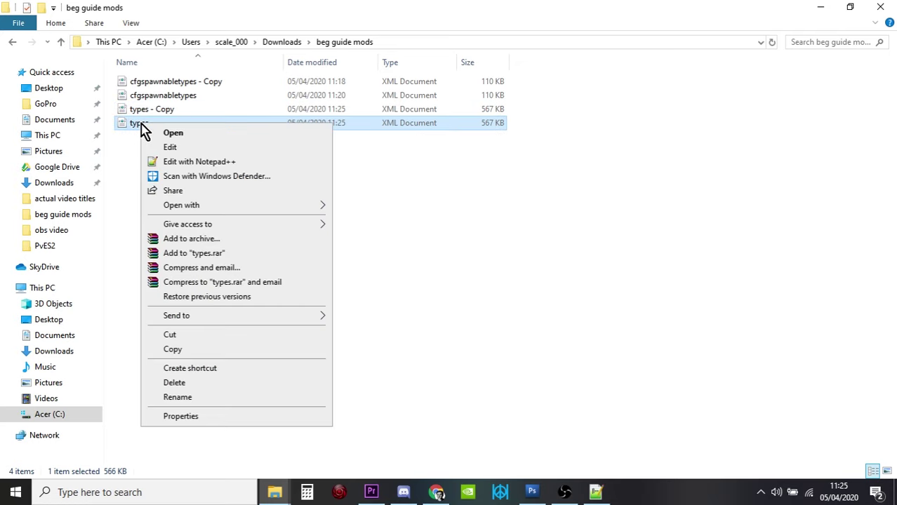
left_click(200, 162)
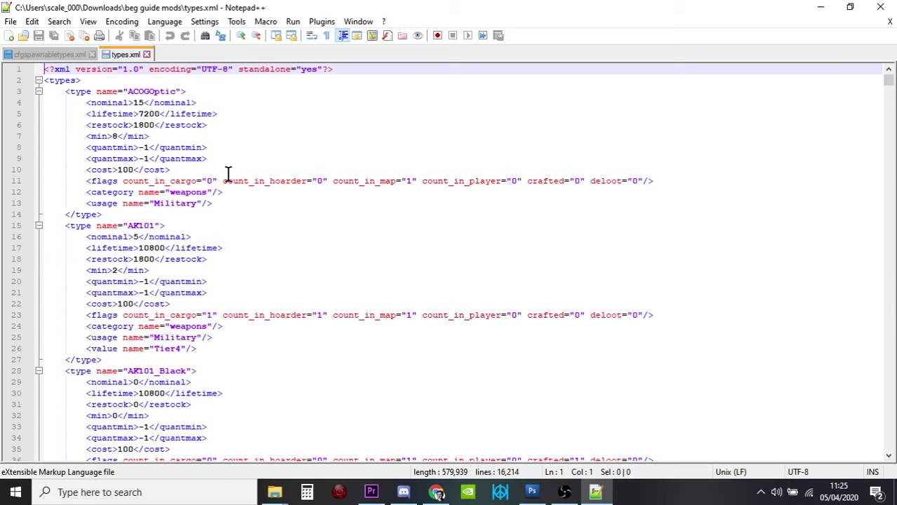
Switch to File Explorer and launch the DayZLootEdit application from Documents > dayz editor
left_click(275, 492)
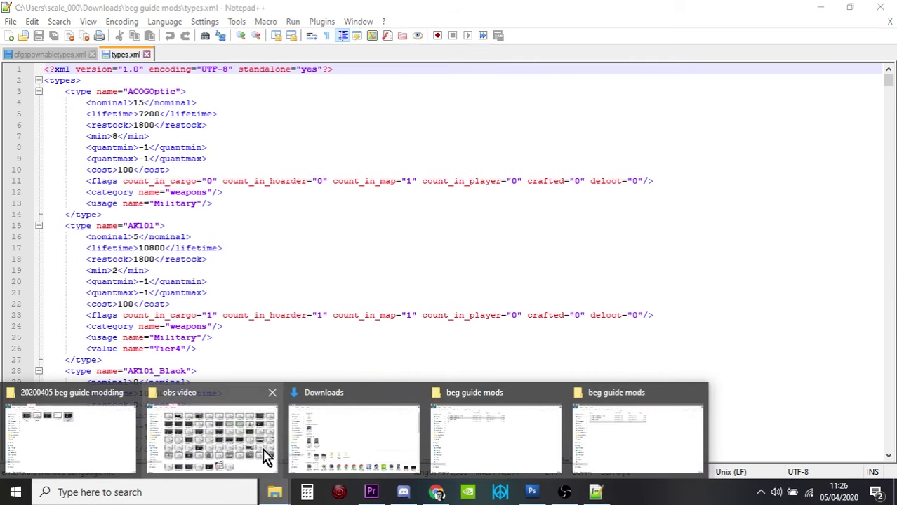
left_click(557, 437)
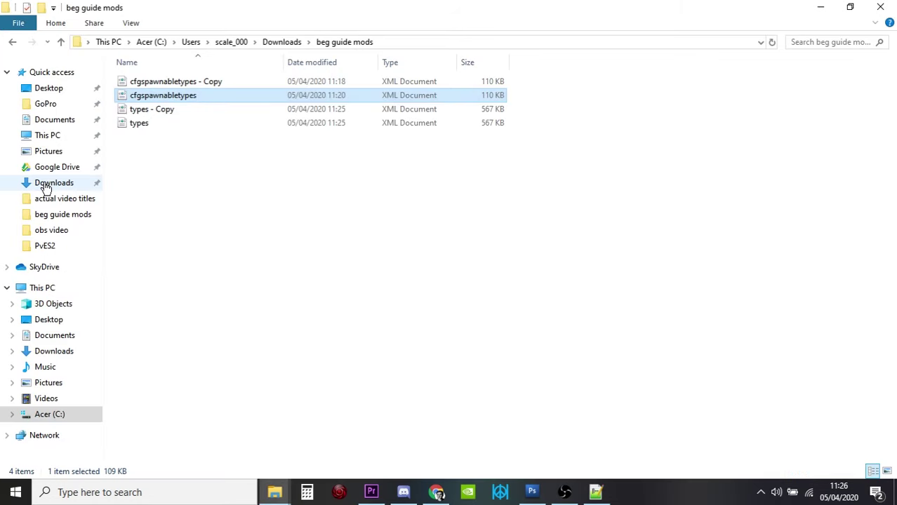
left_click(53, 120)
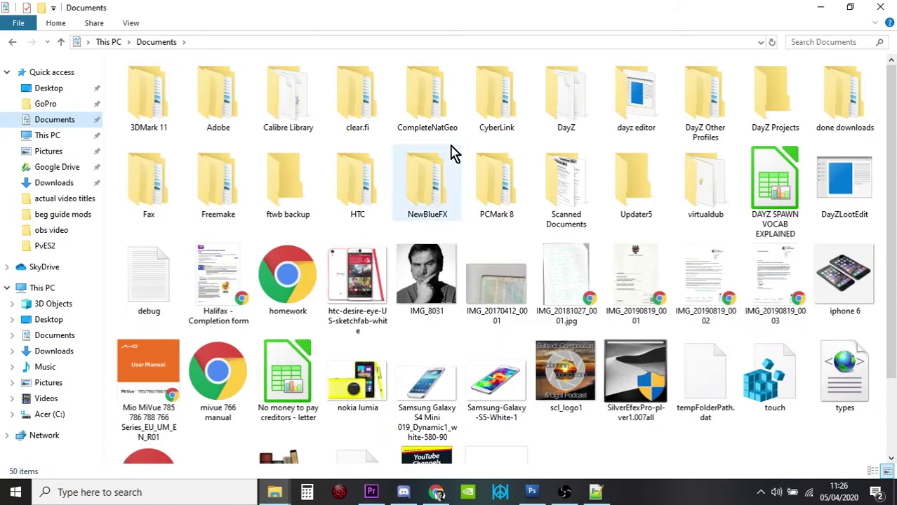
double_click(616, 105)
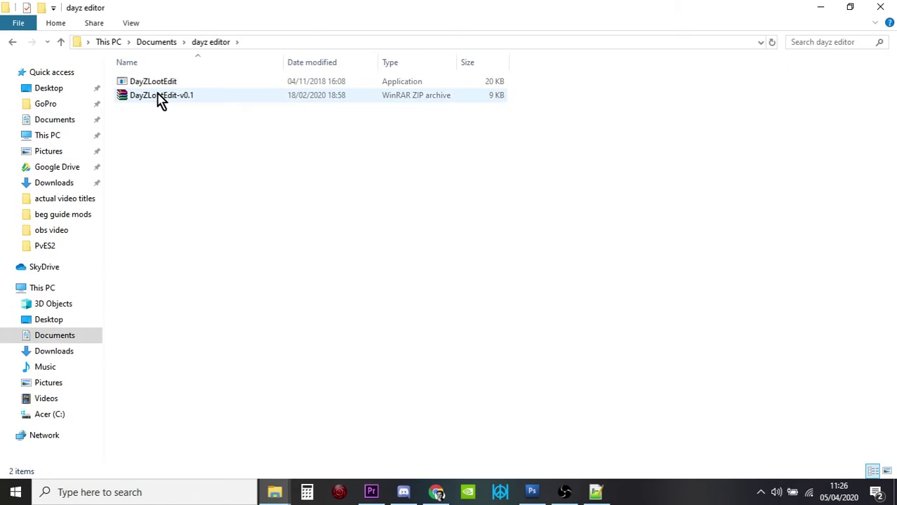
double_click(156, 85)
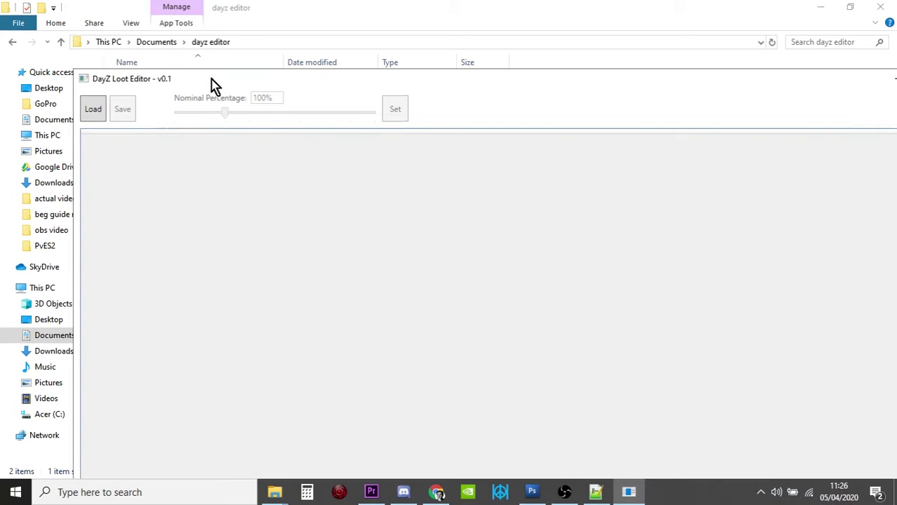
Load types from Downloads > beg guide mods into the loot editor and maximise its window
left_click(94, 112)
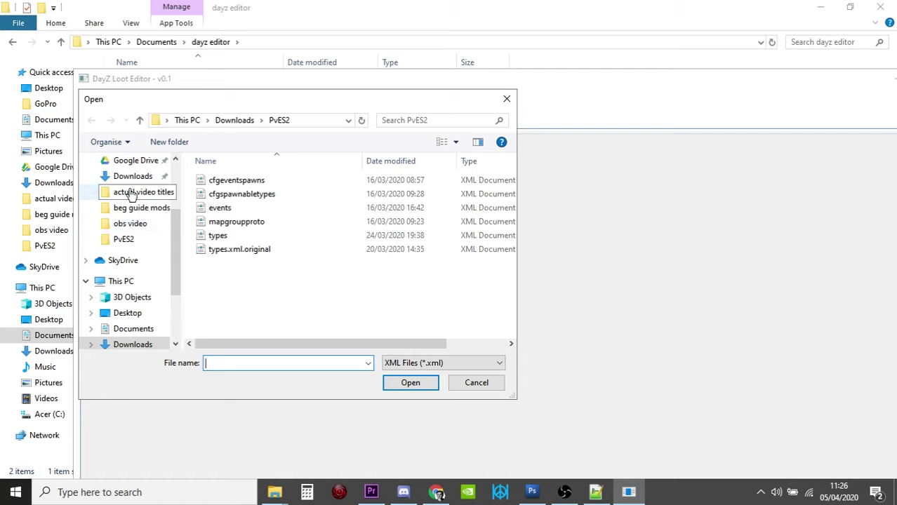
left_click(138, 178)
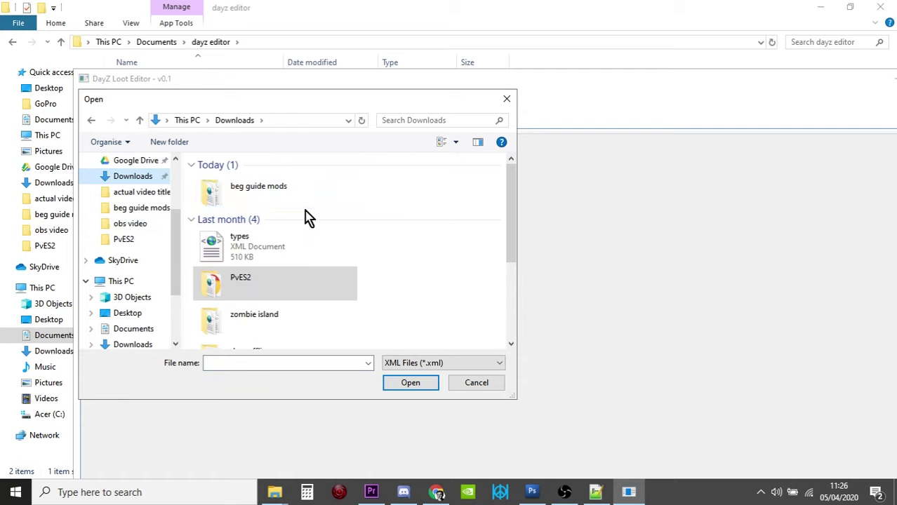
double_click(262, 195)
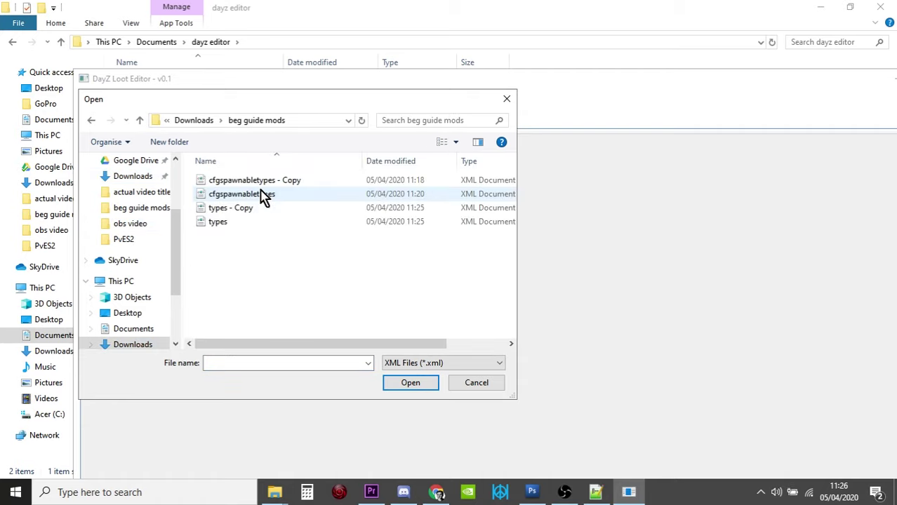
left_click(223, 224)
left_click(409, 387)
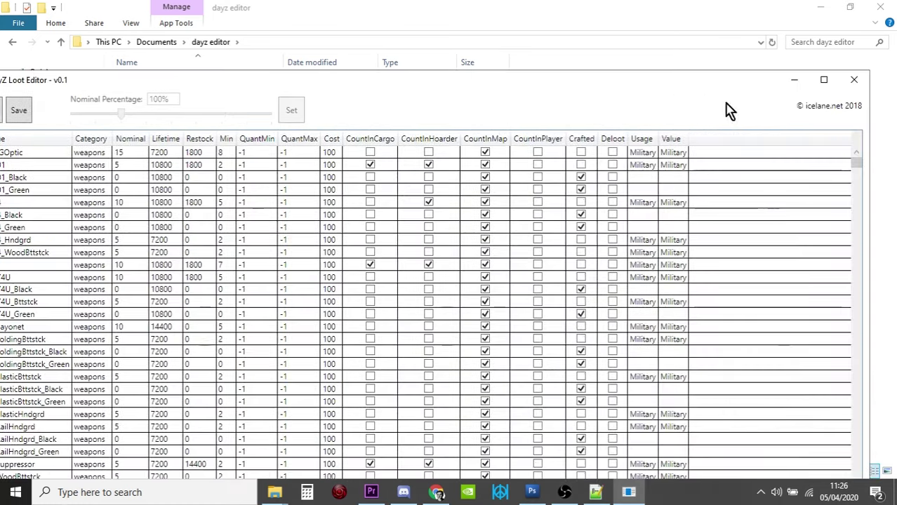
left_click(823, 79)
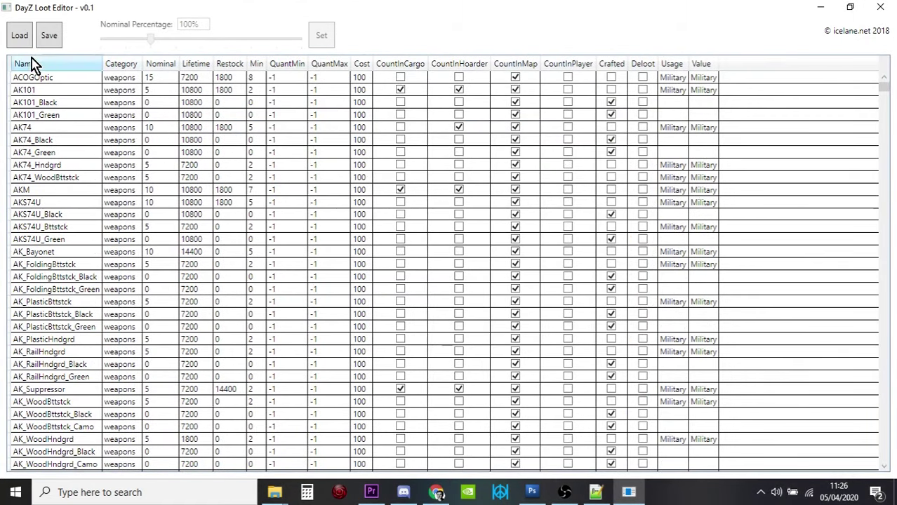
Compare the raw types.xml in Notepad++ with the table in DayZ Loot Editor
left_click(595, 492)
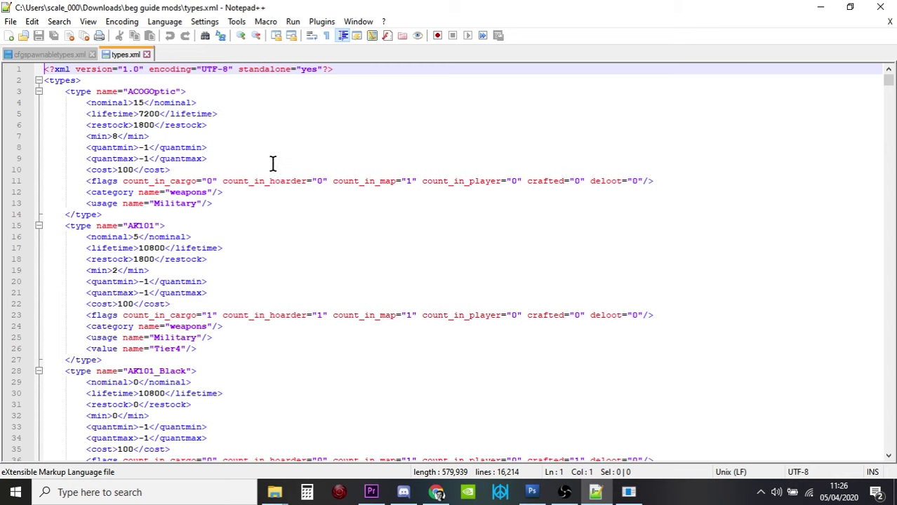
left_click(629, 492)
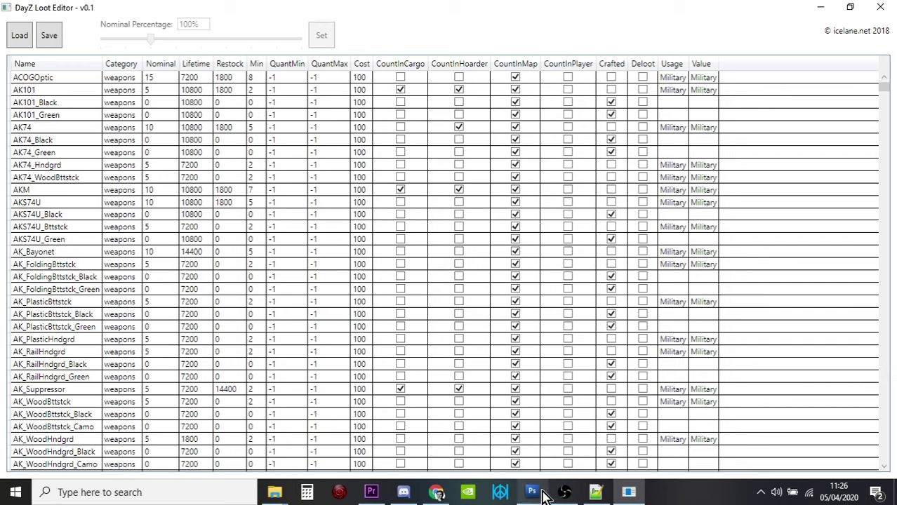
mouse_move(544, 496)
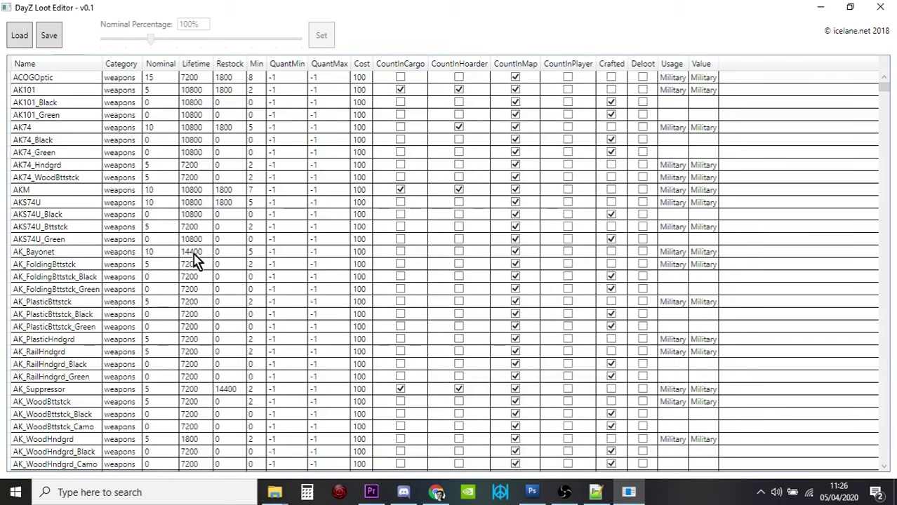
Switch to Chrome, go back to the DayZ Wiki Weapons page and look through its weapon tables
left_click(437, 491)
left_click(630, 16)
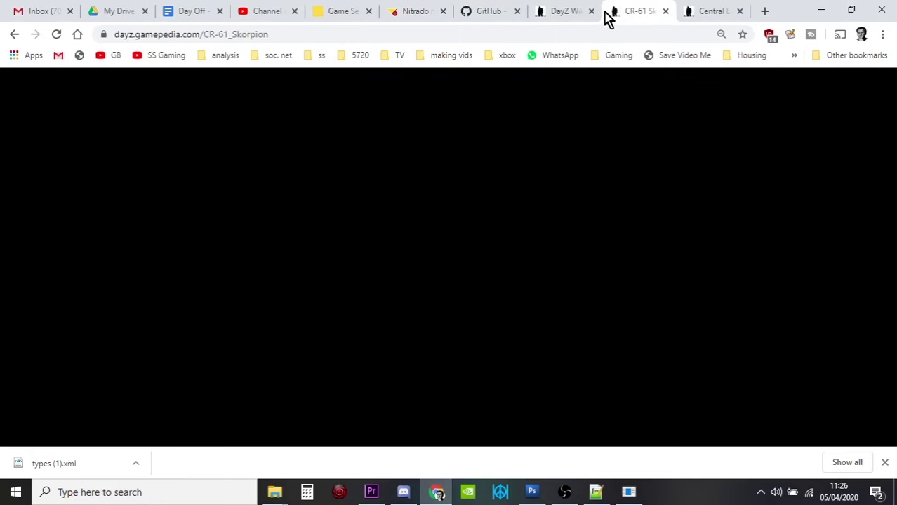
left_click(15, 35)
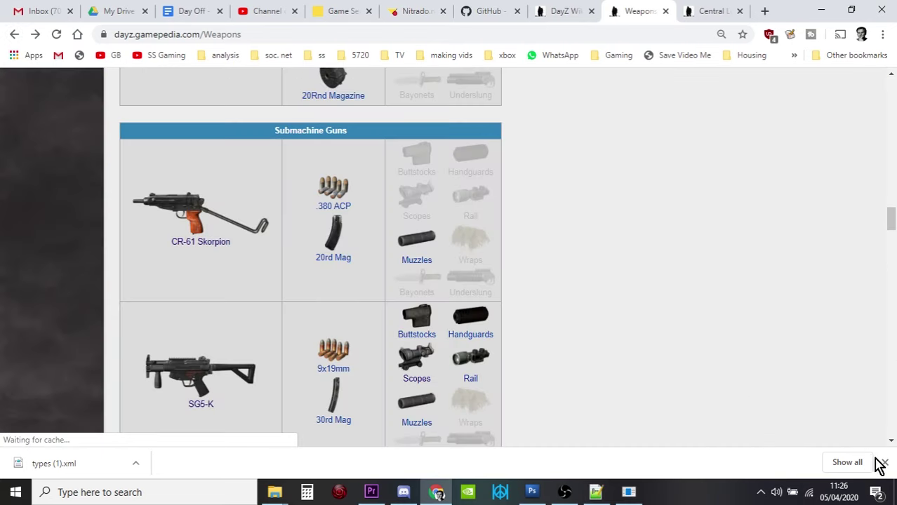
left_click(884, 462)
scroll(539, 314, "down", 7)
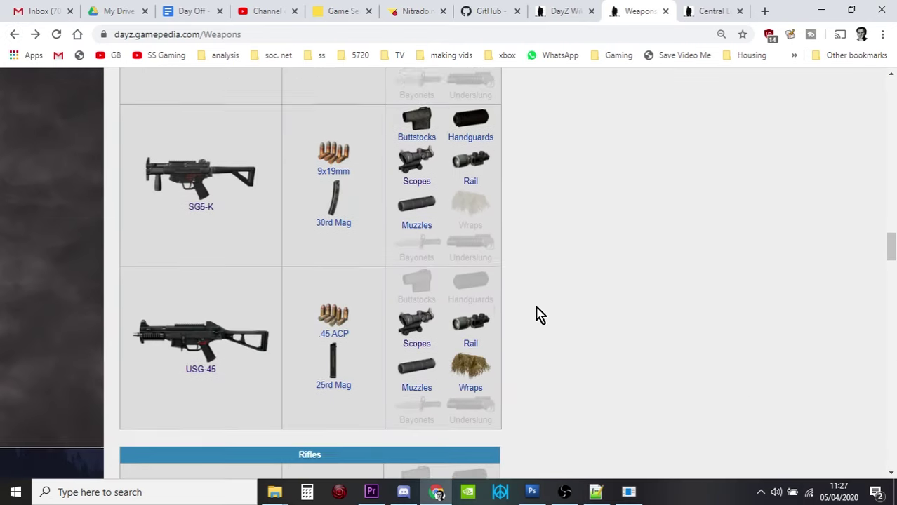
scroll(538, 315, "down", 2)
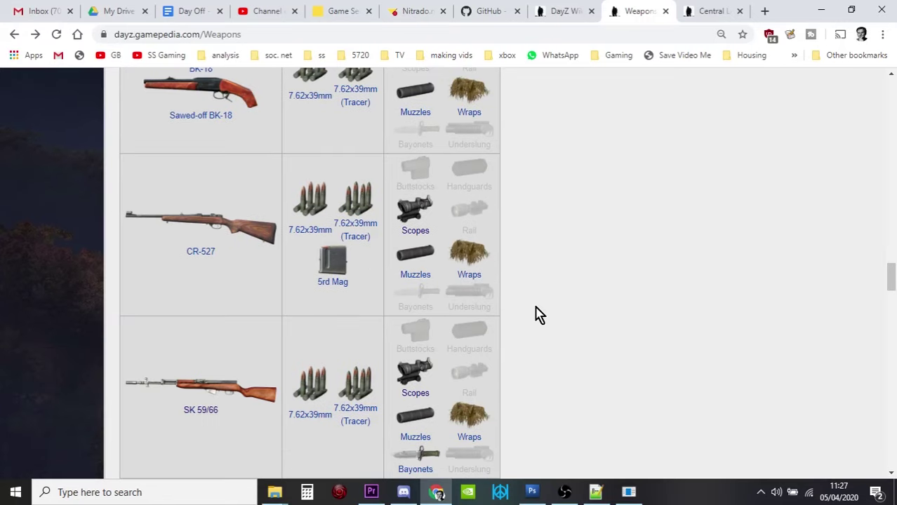
scroll(538, 314, "down", 2)
scroll(460, 320, "up", 14)
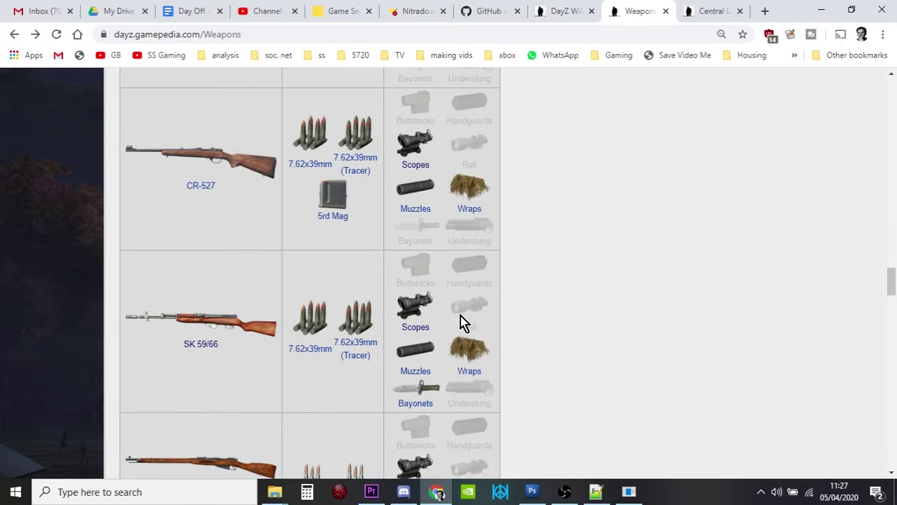
scroll(456, 323, "up", 20)
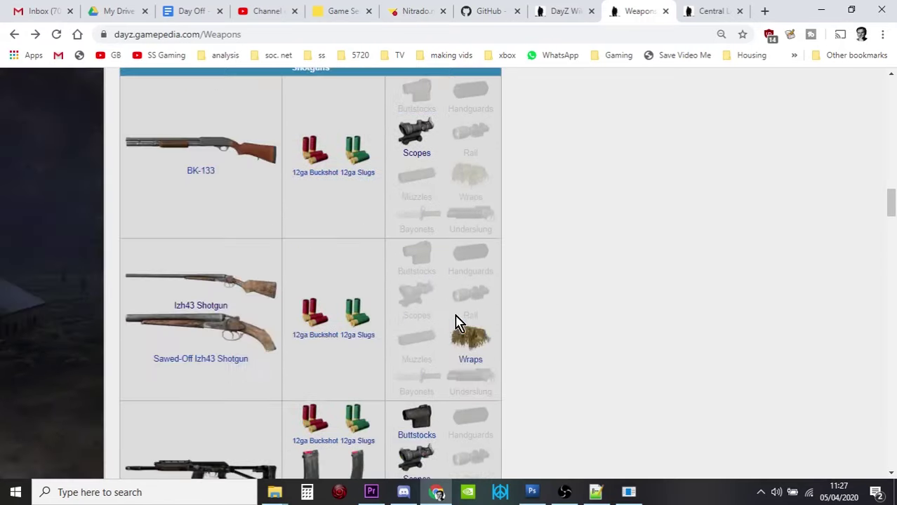
scroll(456, 324, "up", 15)
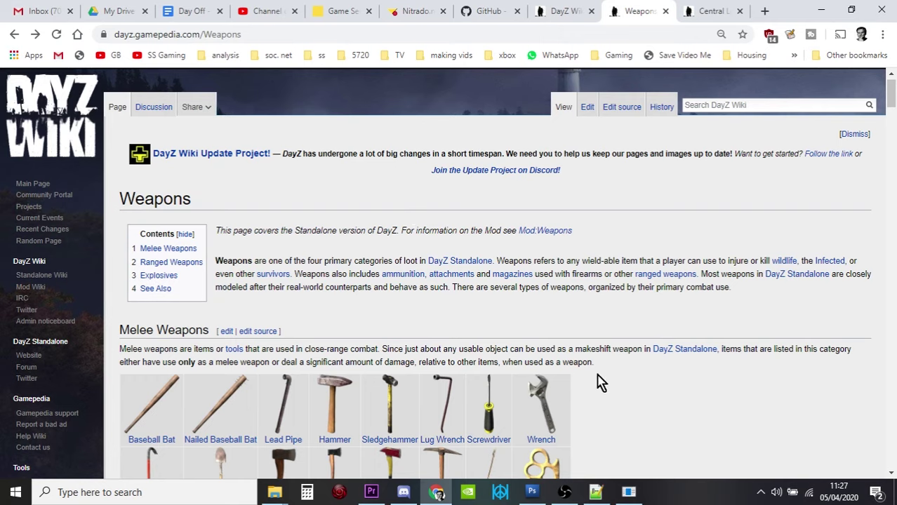
Switch back to DayZ Loot Editor, sort the item list by category and go to the first weapons entries
left_click(629, 492)
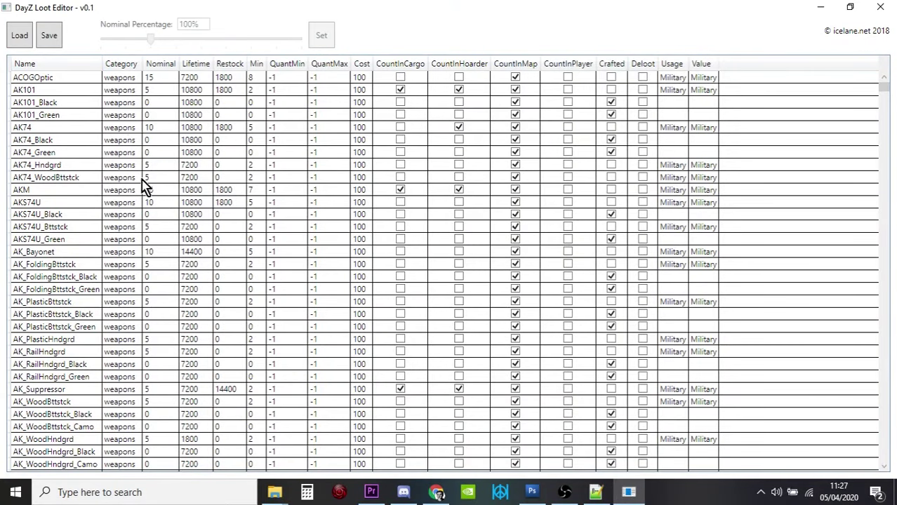
scroll(129, 221, "down", 8)
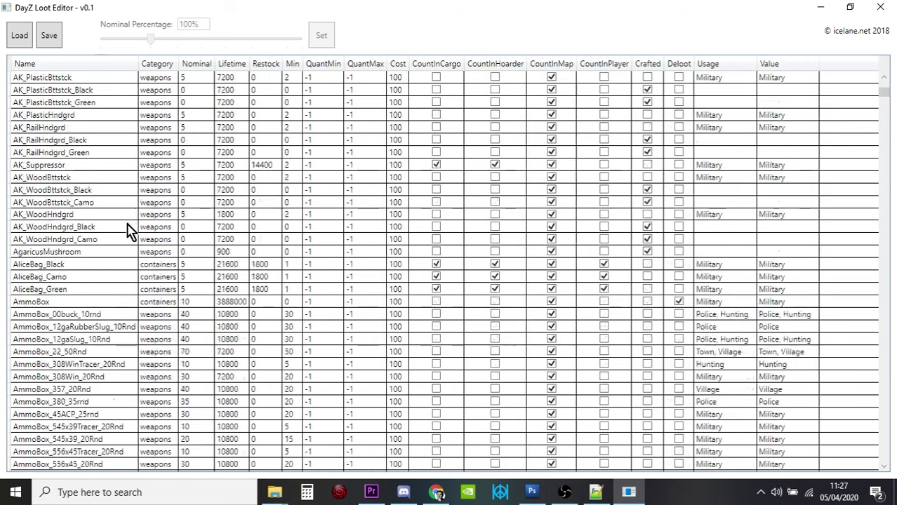
scroll(128, 220, "up", 8)
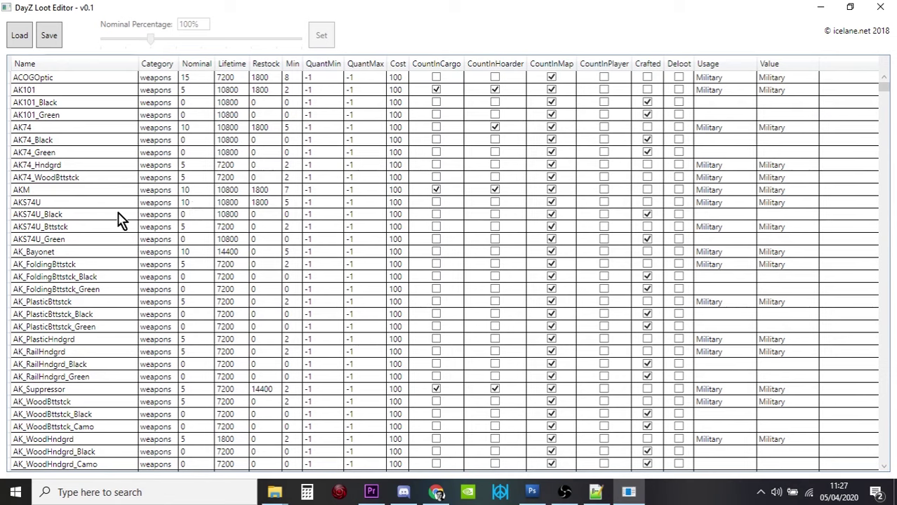
mouse_move(887, 95)
left_mouse_down()
mouse_move(892, 383)
mouse_move(885, 80)
left_mouse_up()
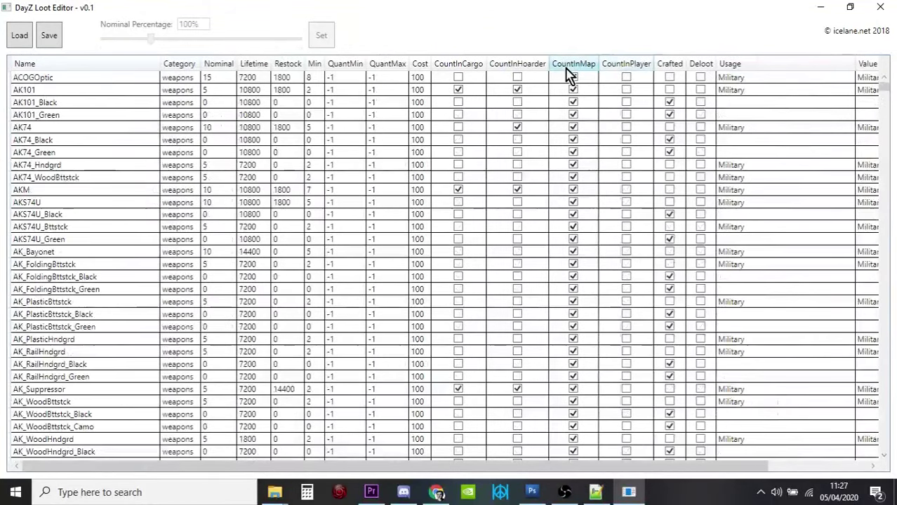
left_click(183, 65)
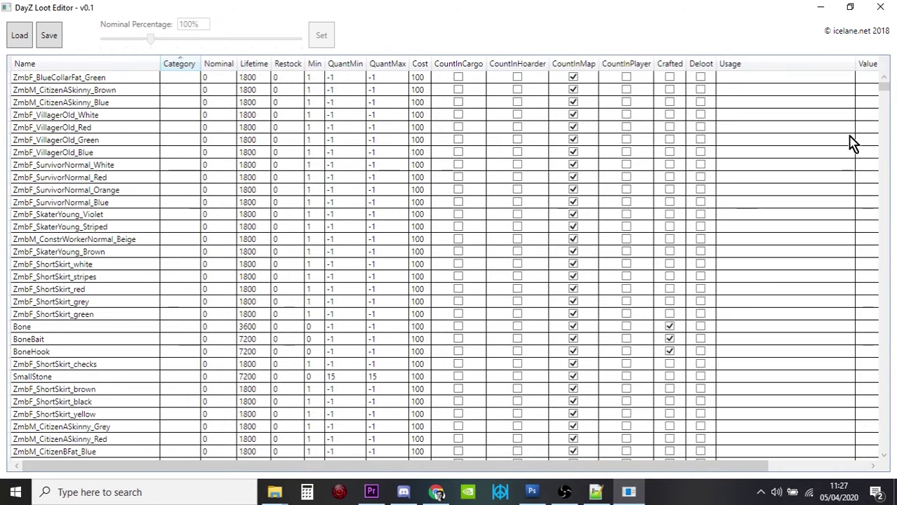
left_click_drag(885, 90, 883, 401)
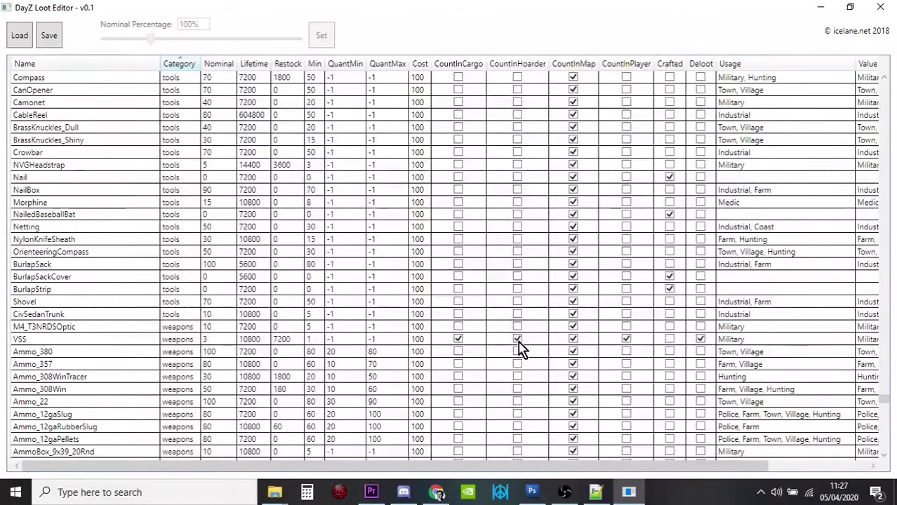
scroll(277, 316, "down", 1)
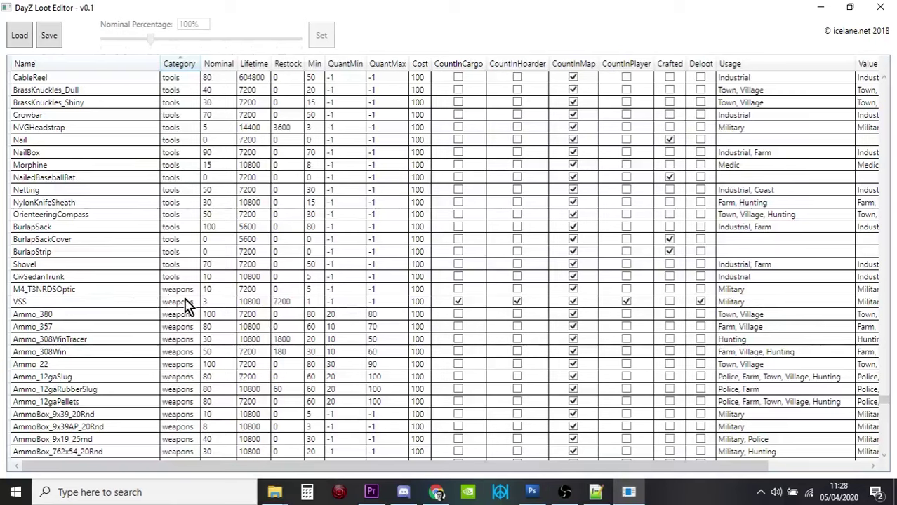
Find the AKM in the weapons entries and set its nominal to 20 and its min to 15
scroll(160, 298, "down", 6)
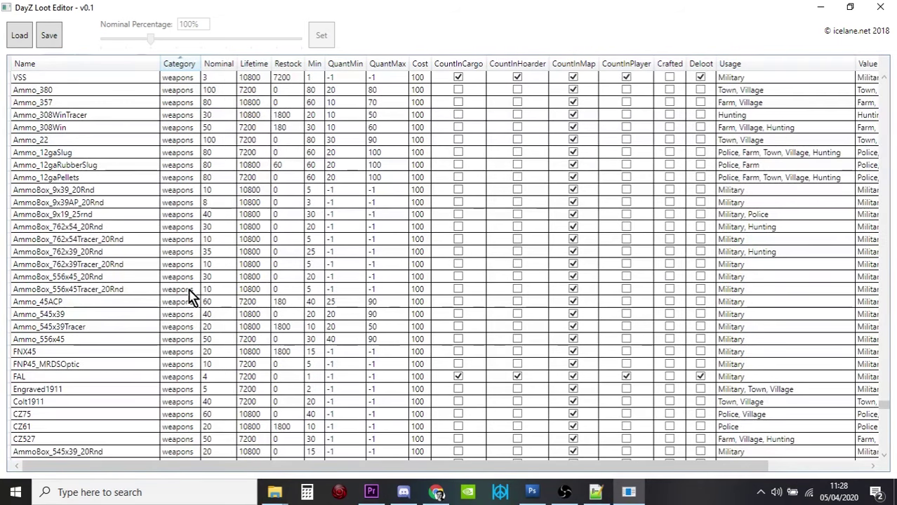
scroll(180, 327, "down", 1)
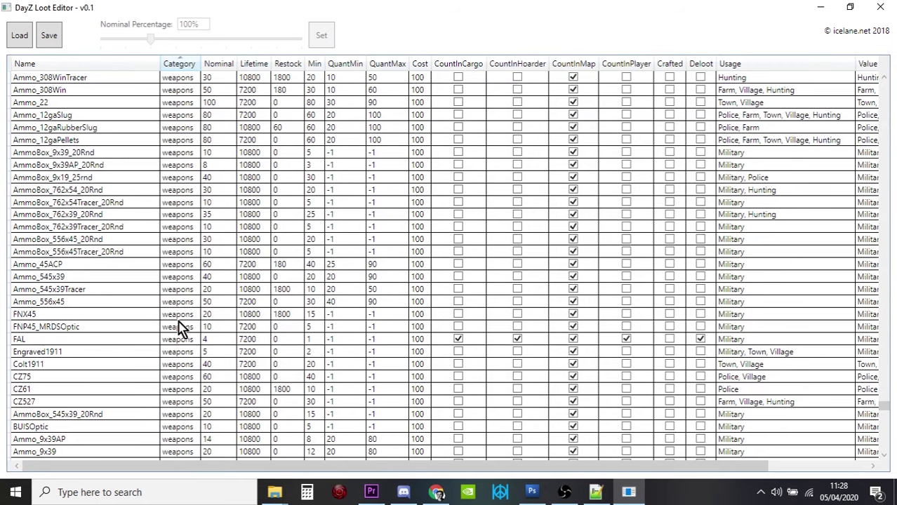
scroll(180, 327, "down", 3)
scroll(180, 327, "down", 6)
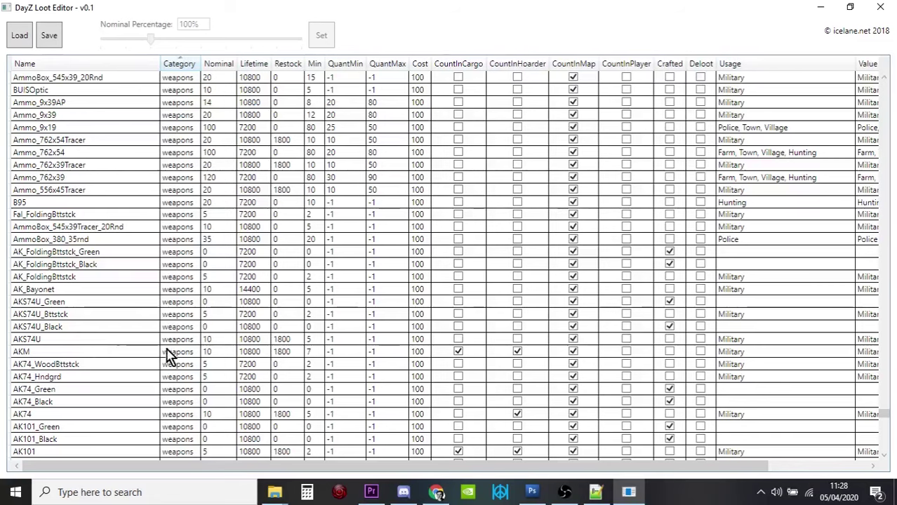
left_click(218, 354)
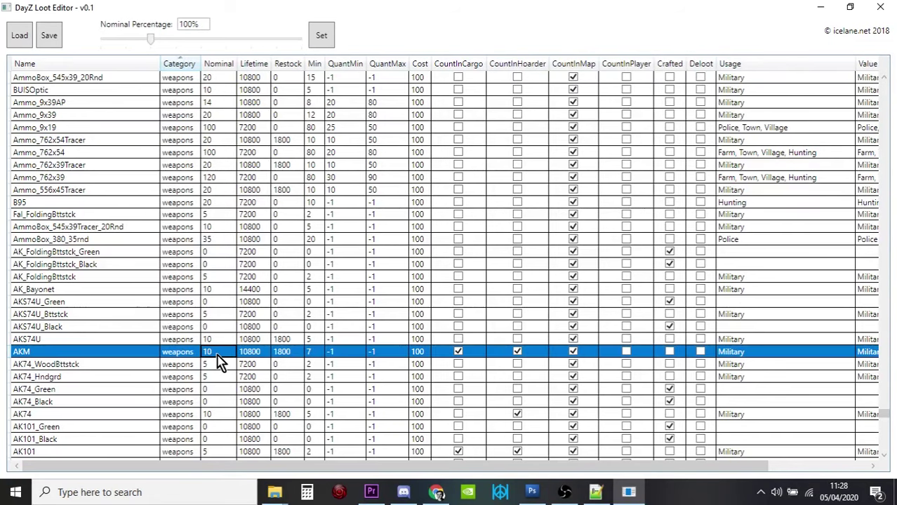
type("20")
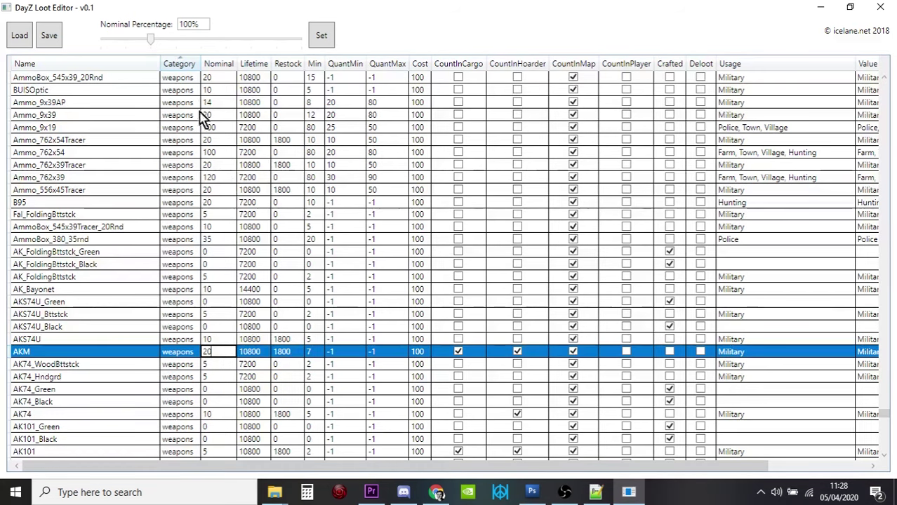
left_click(232, 369)
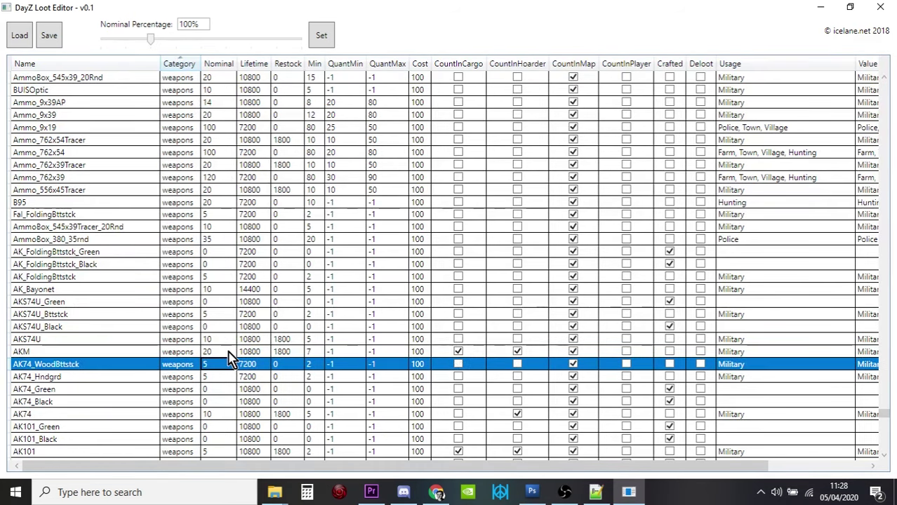
left_click(229, 355)
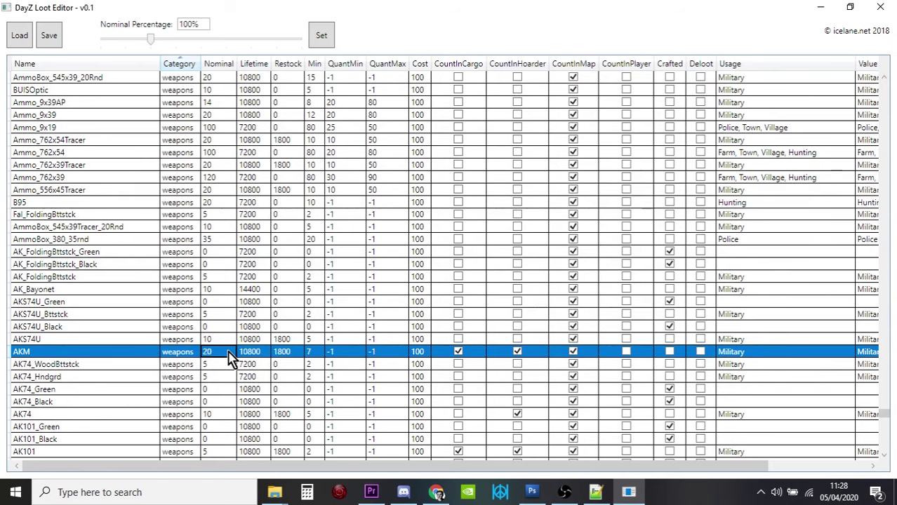
left_click(315, 355)
type("15")
key("Return")
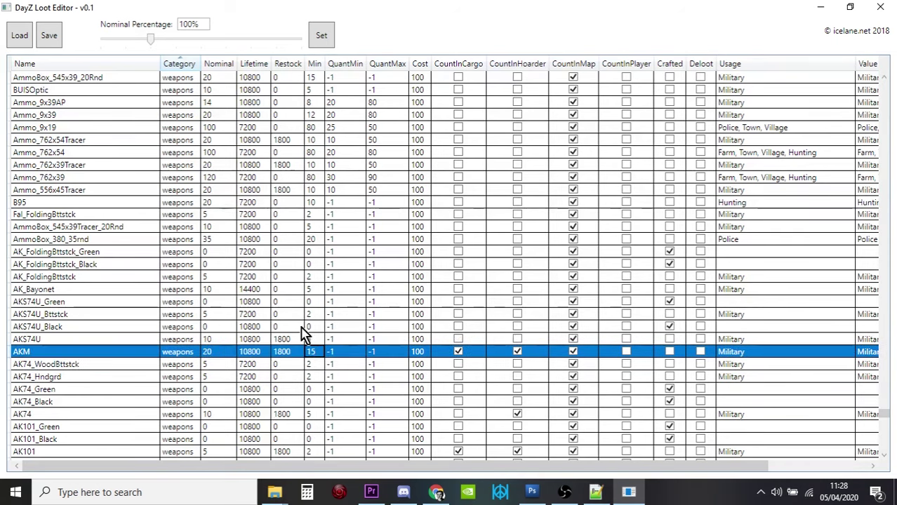
Save the edited loot table, then switch to Notepad++ and reload the modified types.xml
left_click(53, 37)
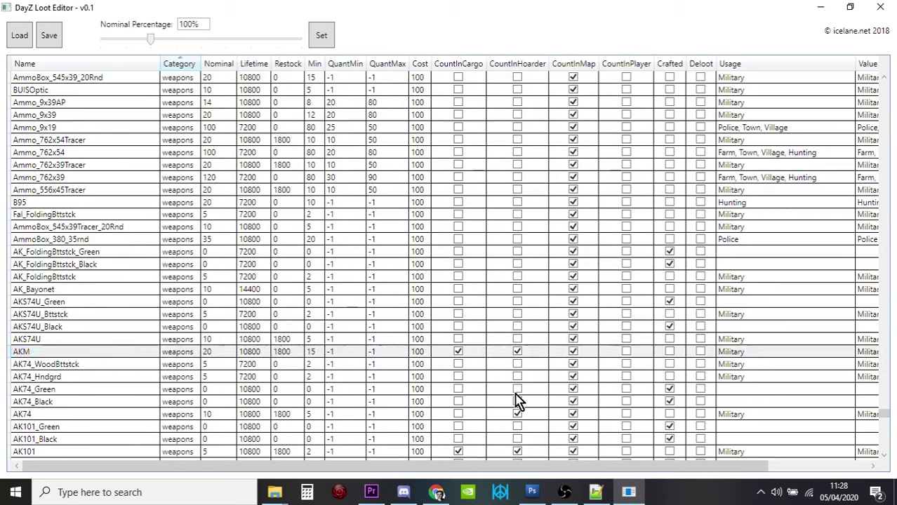
left_click(595, 494)
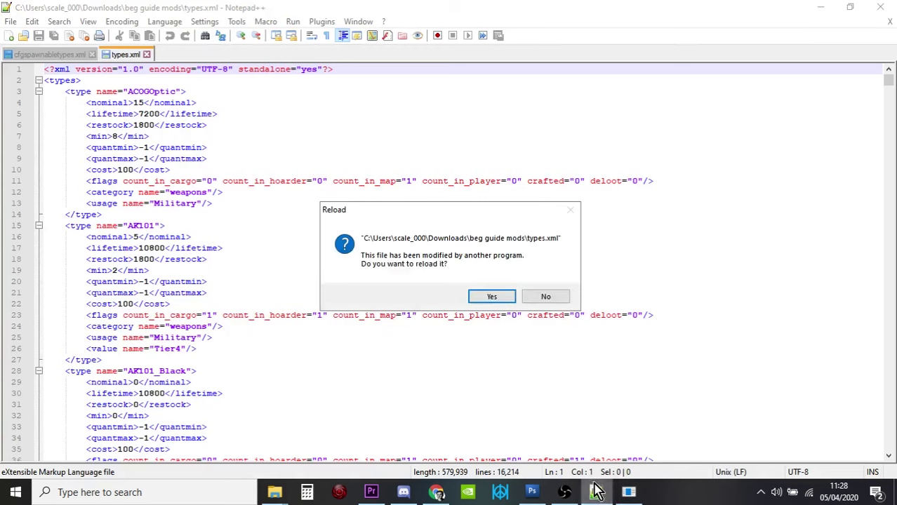
left_click(491, 298)
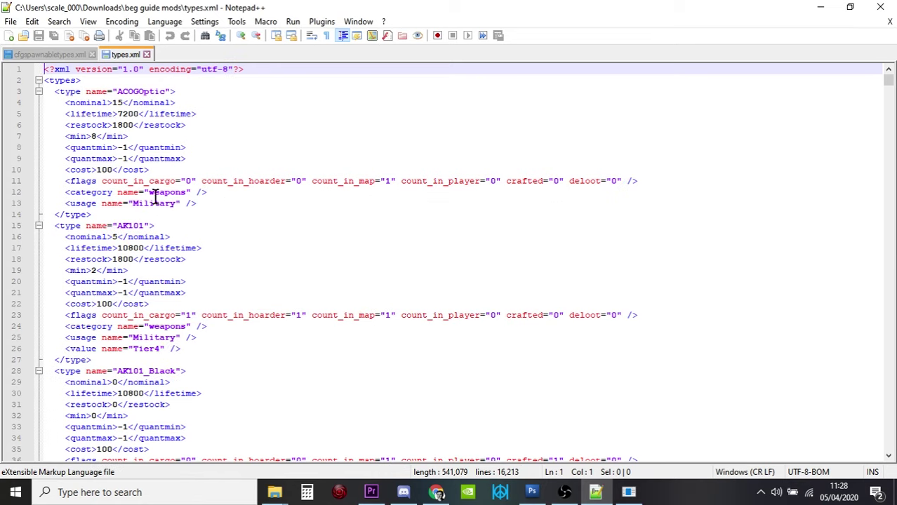
Switch back to DayZ Loot Editor and set the nominal of Chemlight_Blue in the tools category to 40
left_click(628, 491)
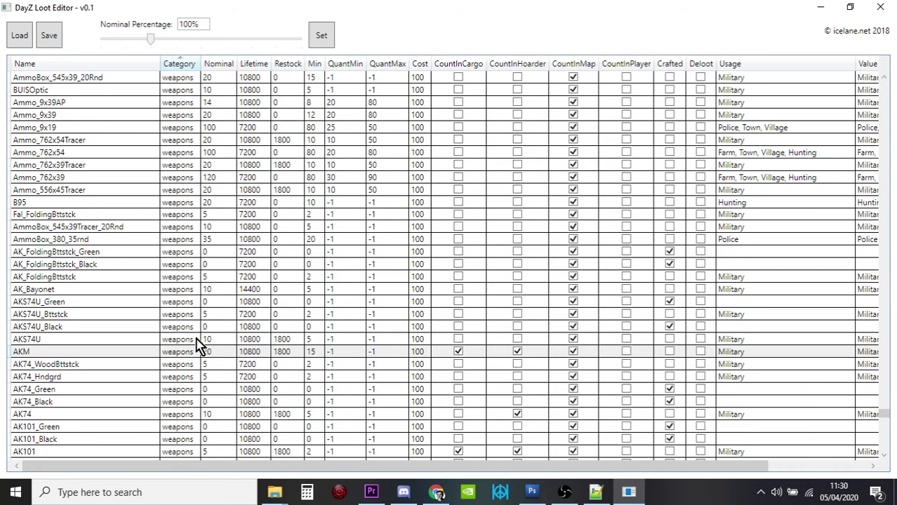
scroll(199, 344, "up", 10)
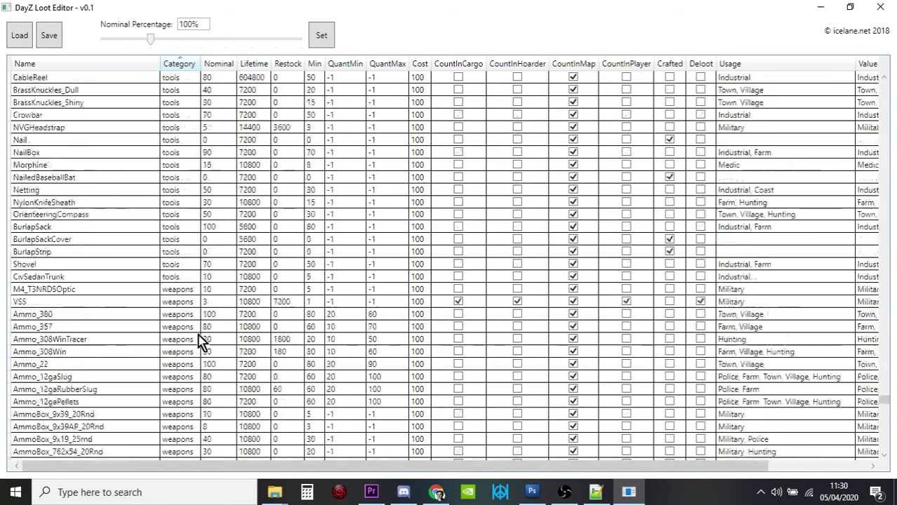
scroll(198, 342, "up", 20)
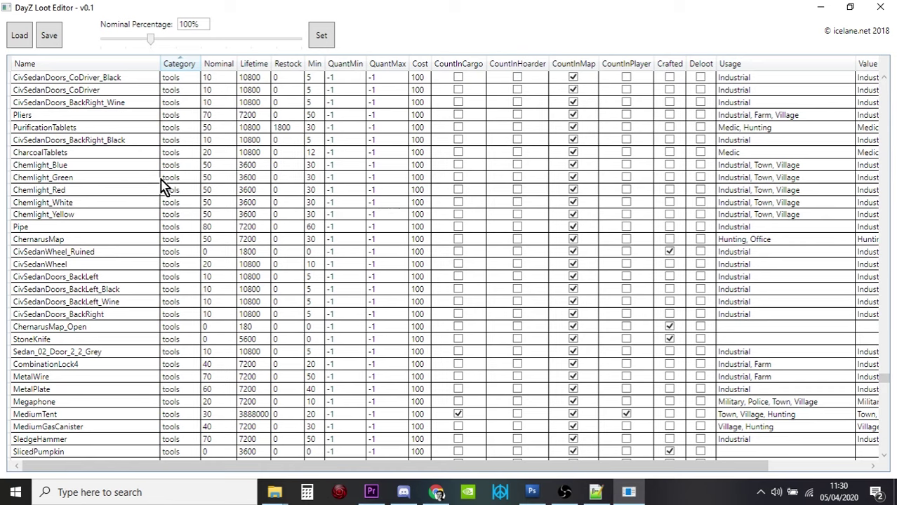
left_click(216, 167)
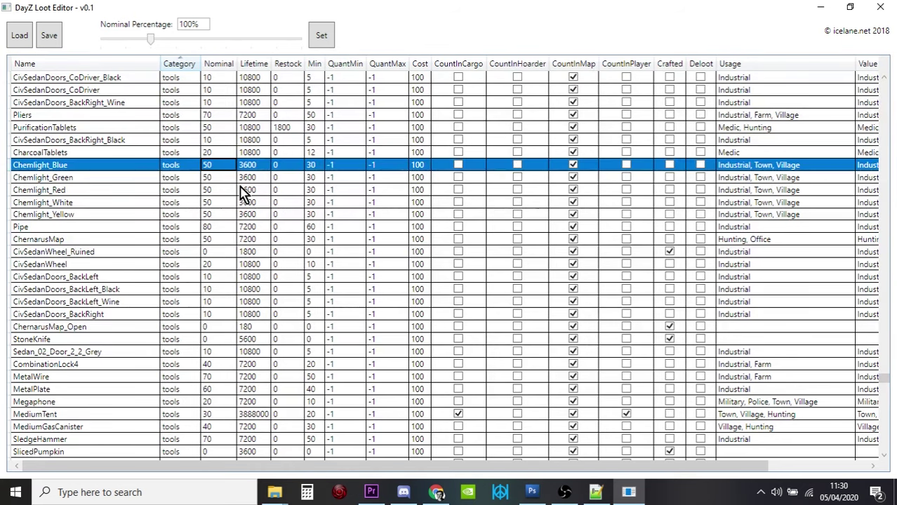
key("BackSpace")
key("BackSpace")
type("40")
key("Return")
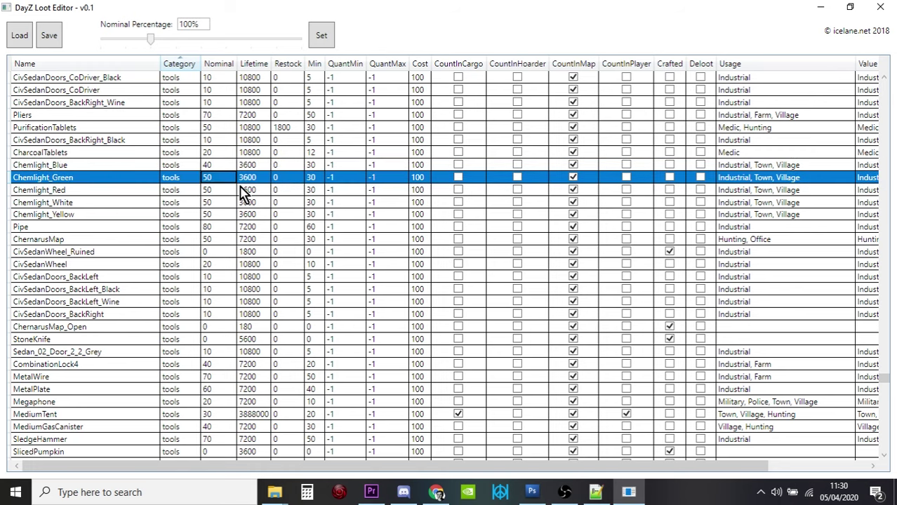
Set the min of Chemlight_Blue to 20 and save the loot table
left_click(308, 167)
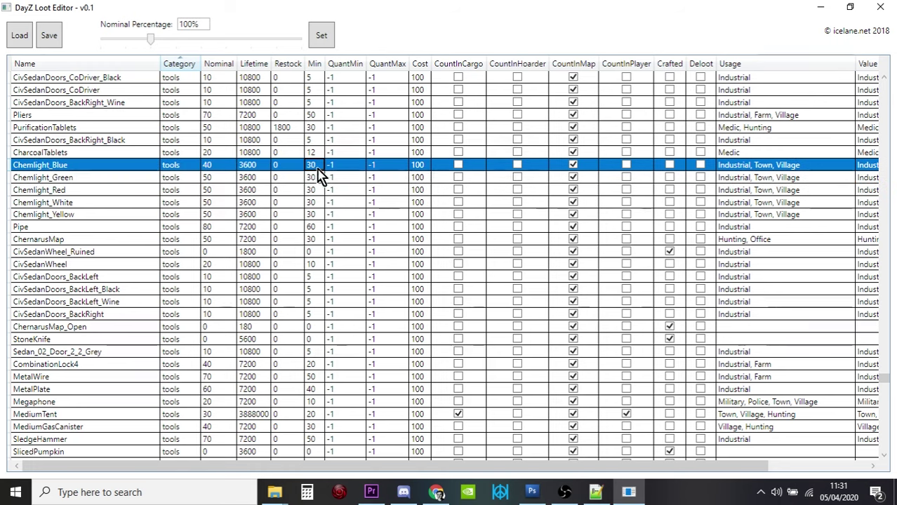
type("20")
key("Return")
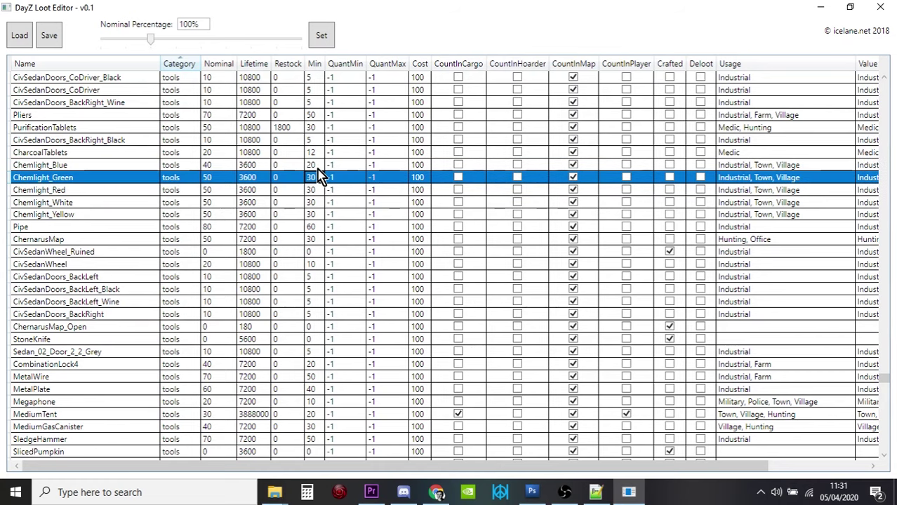
left_click(51, 38)
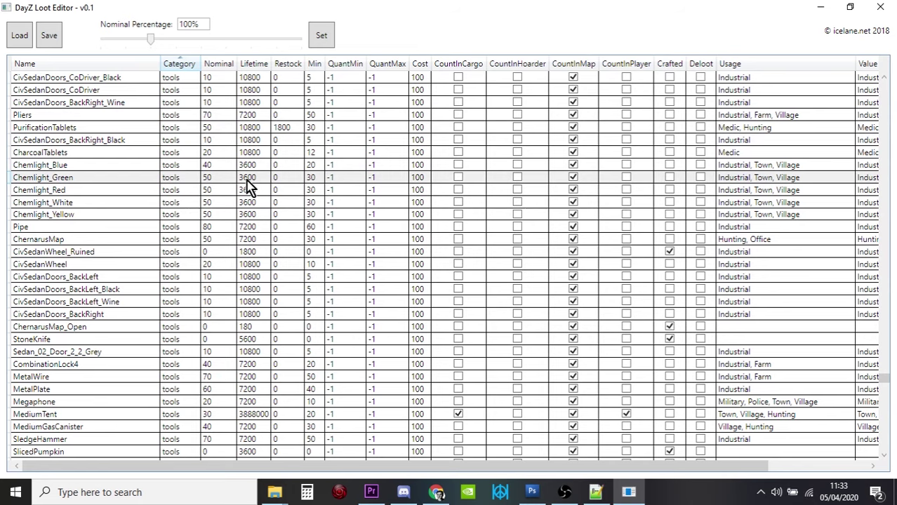
Go back to the AK weapons entries, then switch to Chrome and find the KA-M and KA-101 on the DayZ Wiki Weapons page
scroll(249, 188, "down", 10)
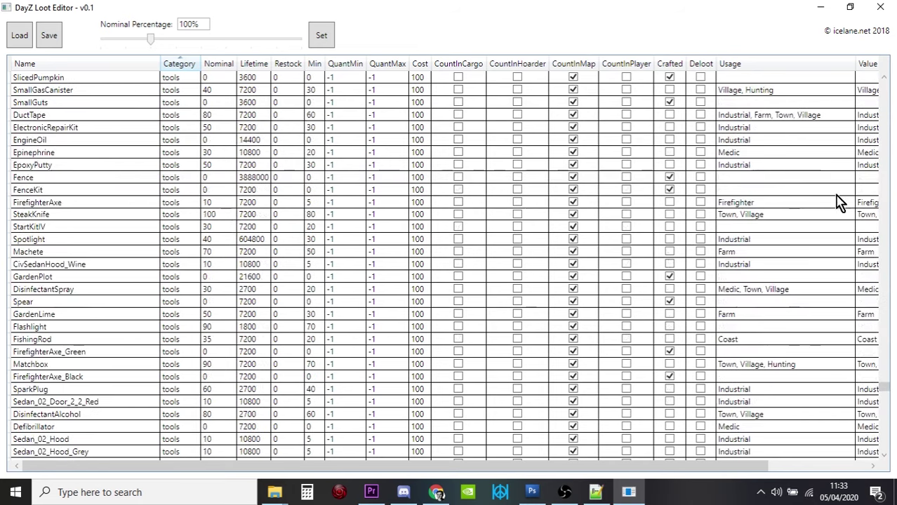
left_click_drag(883, 394, 891, 424)
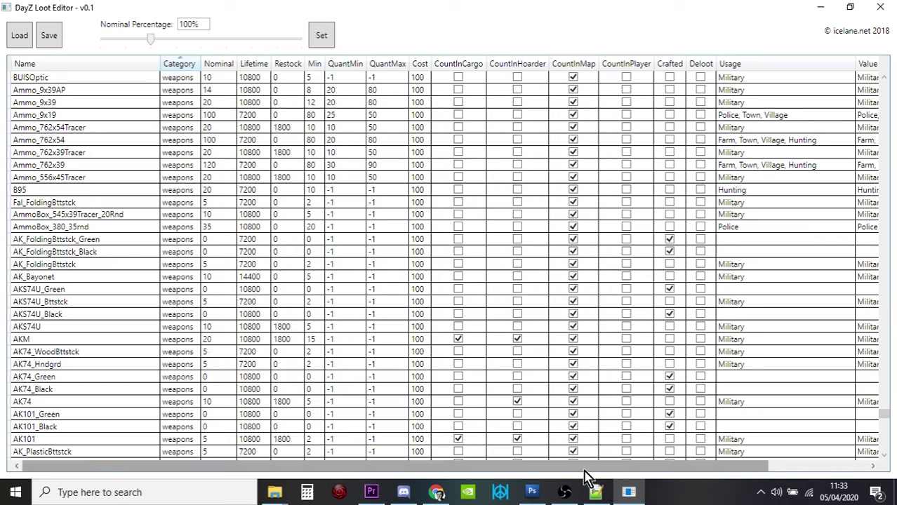
left_click(435, 492)
scroll(406, 286, "down", 15)
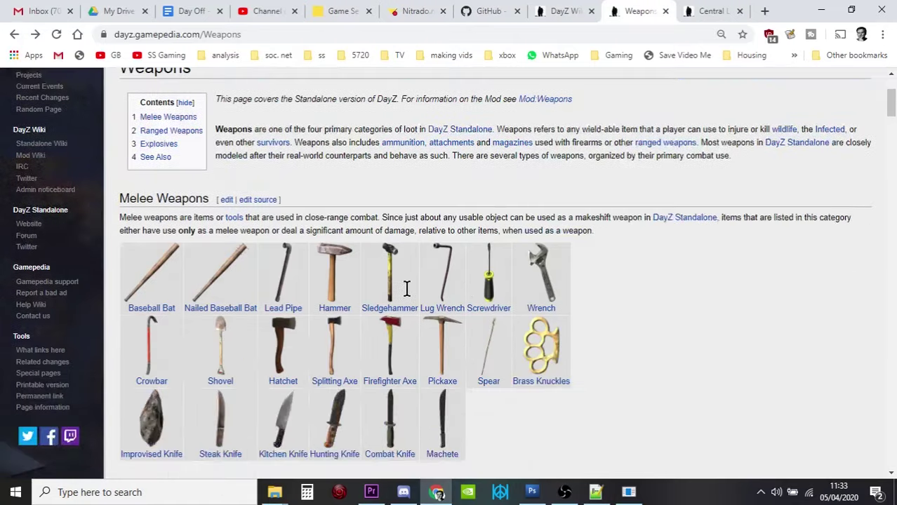
scroll(401, 288, "down", 15)
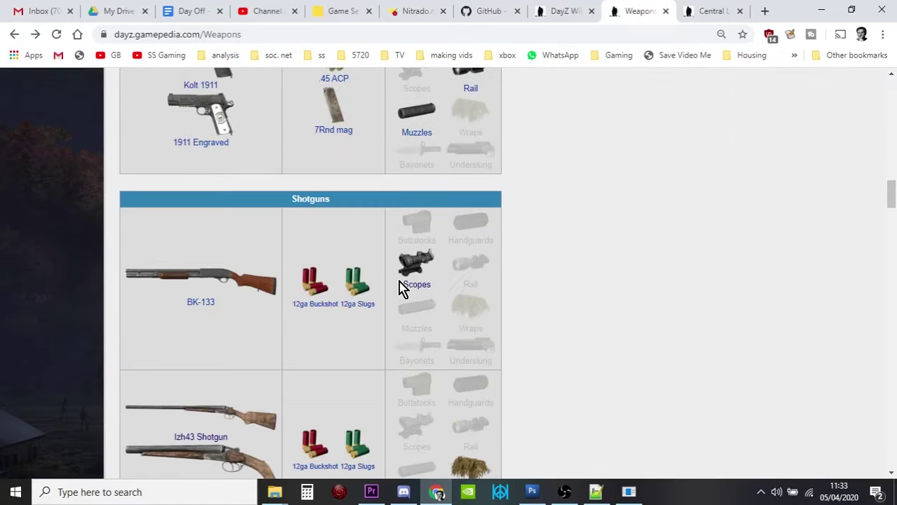
scroll(398, 289, "down", 10)
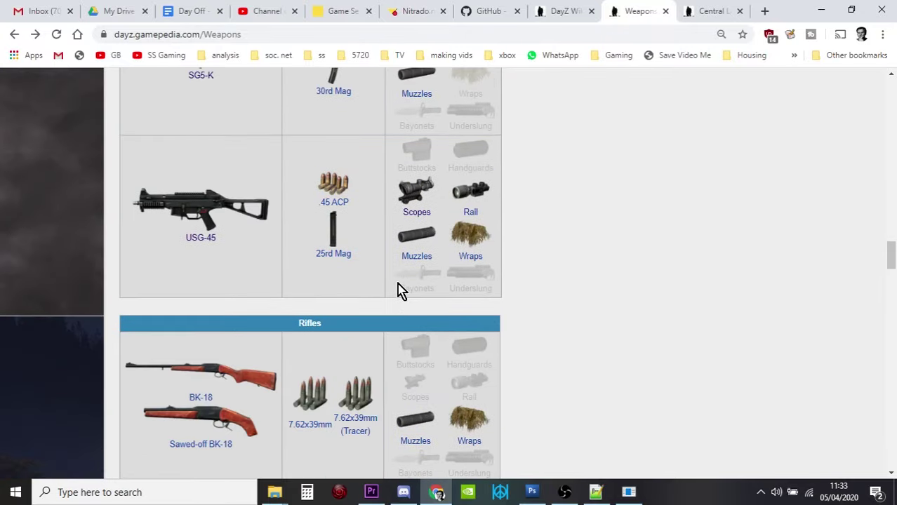
scroll(397, 287, "down", 8)
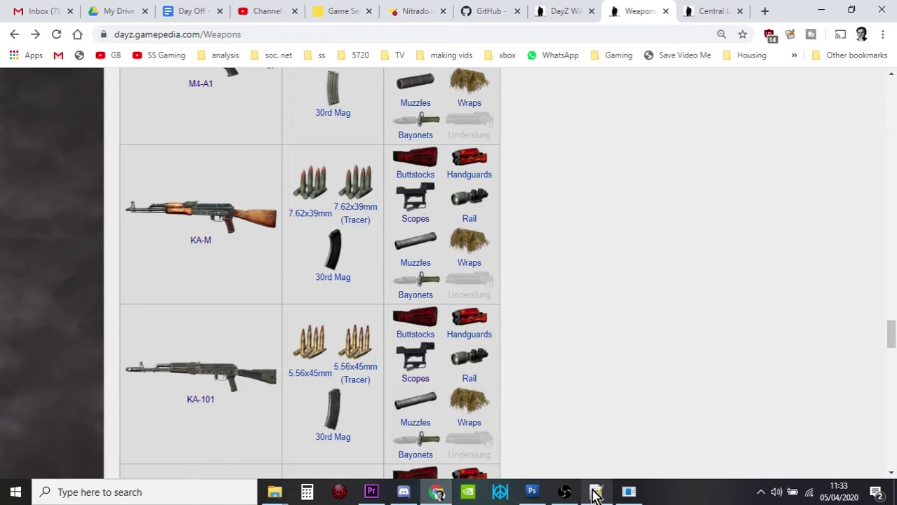
mouse_move(595, 494)
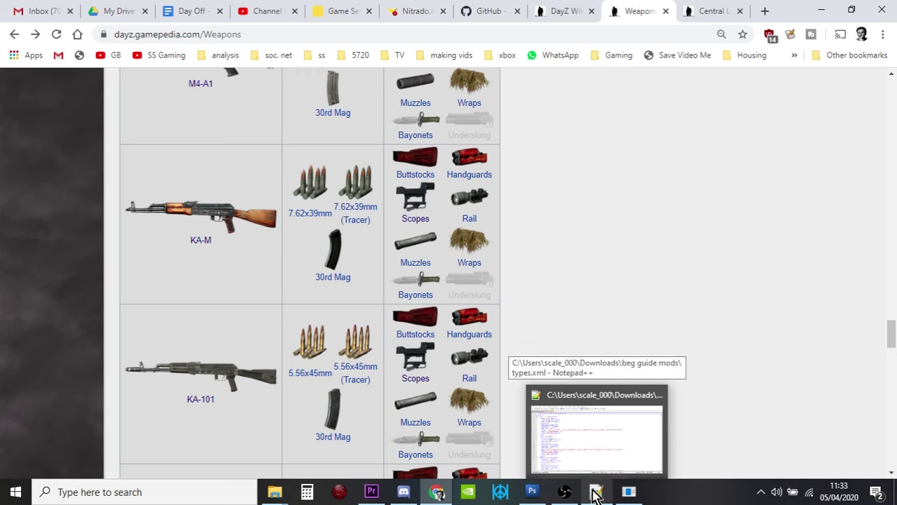
Switch back to DayZ Loot Editor and look through the weapons category for guns, attachments, ammo boxes and magazines
left_click(629, 492)
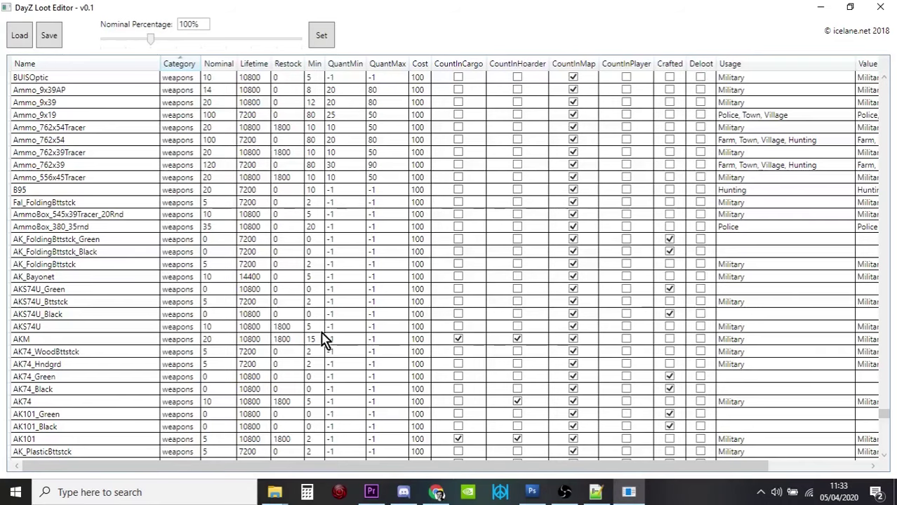
scroll(130, 312, "up", 2)
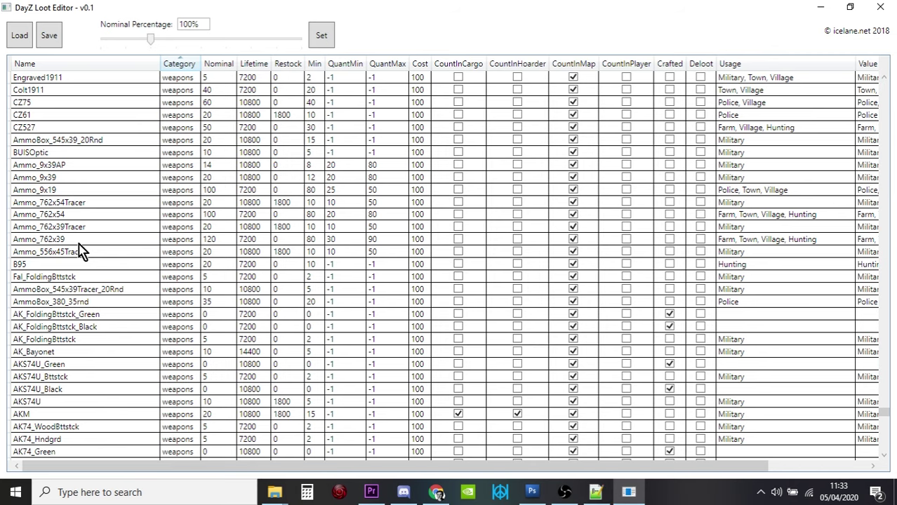
scroll(80, 251, "down", 7)
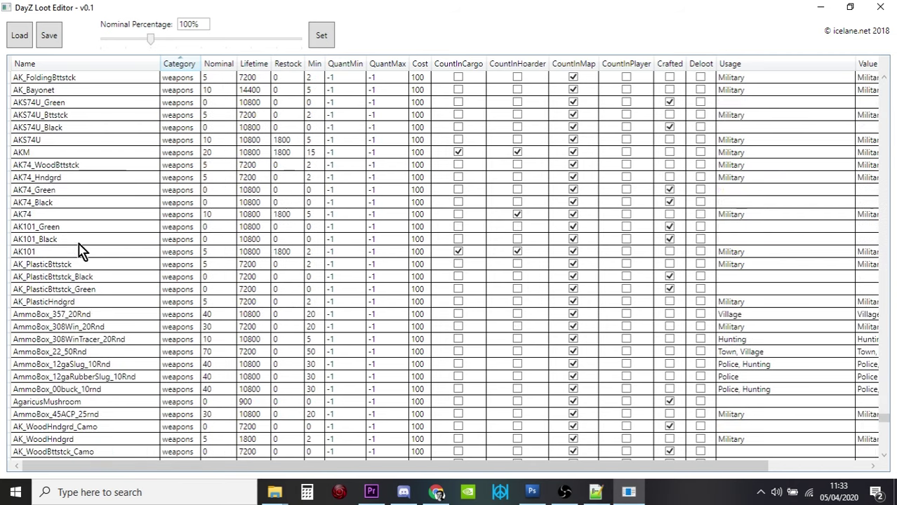
scroll(80, 251, "down", 1)
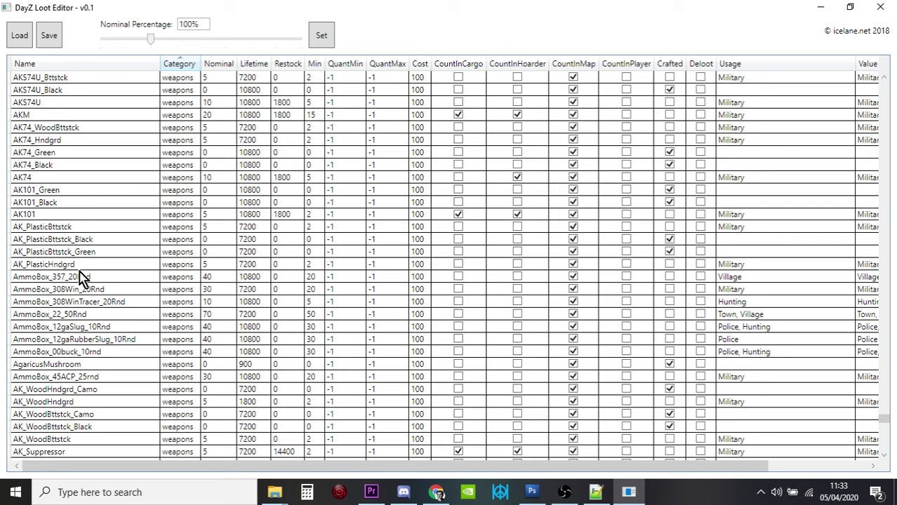
scroll(80, 277, "down", 4)
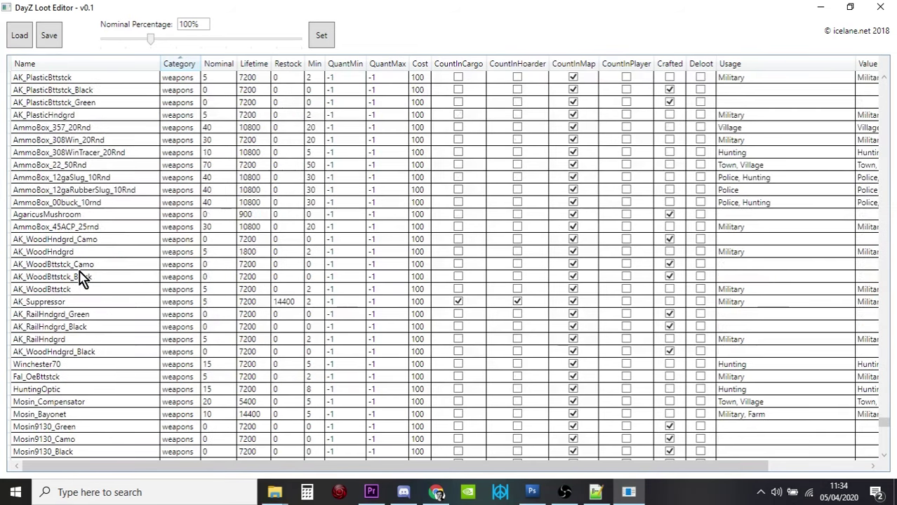
scroll(80, 277, "down", 8)
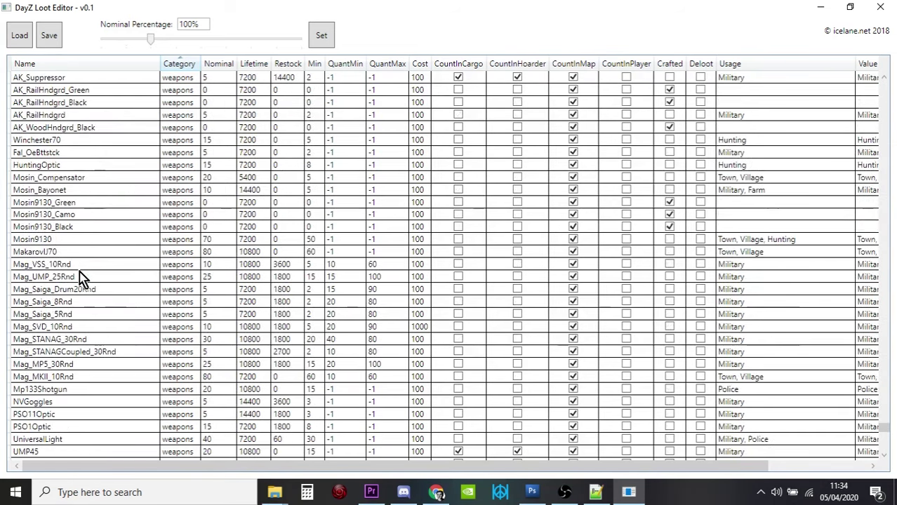
scroll(79, 277, "down", 9)
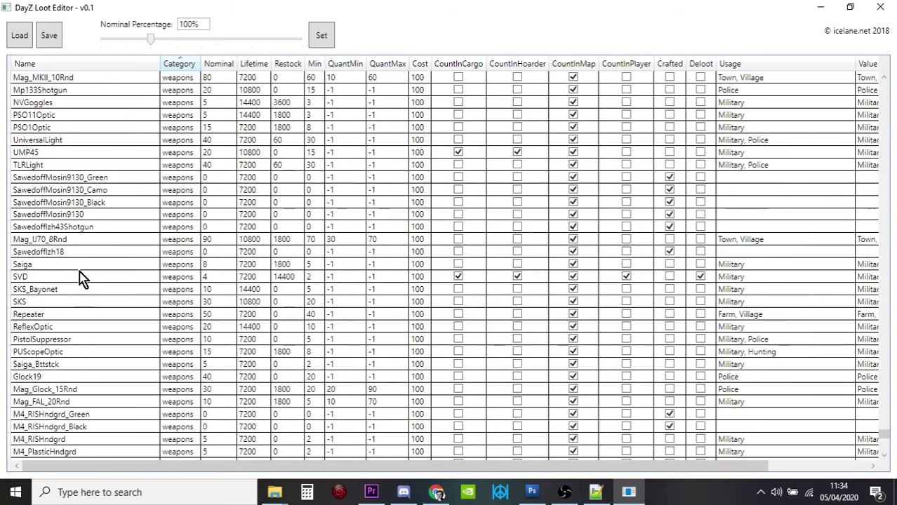
scroll(80, 278, "down", 9)
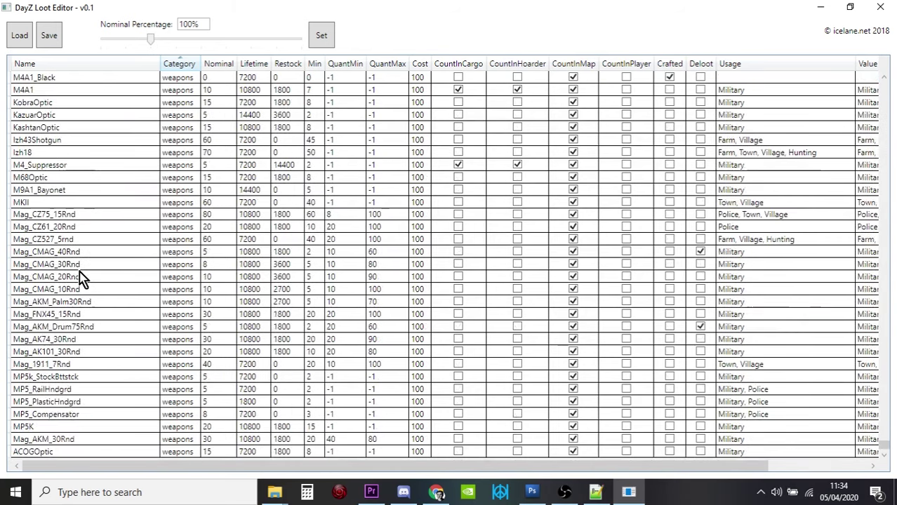
scroll(96, 292, "up", 11)
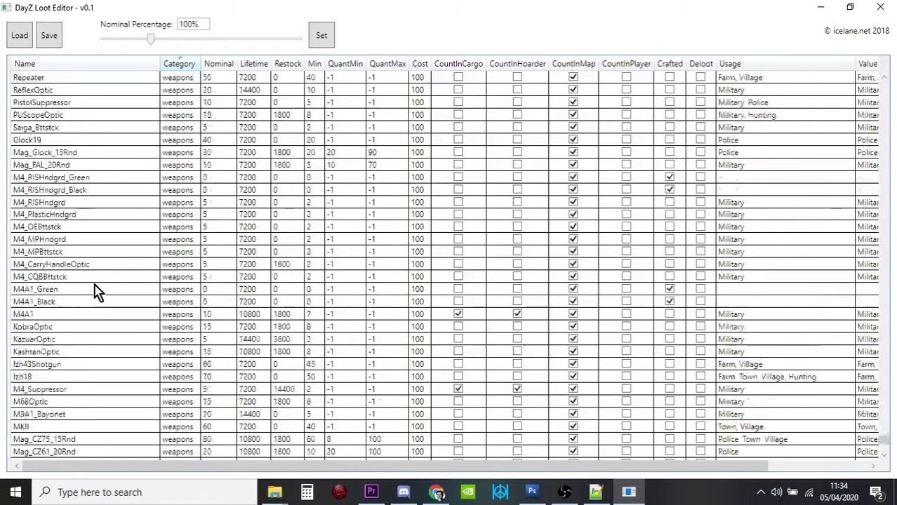
Switch to types.xml in Notepad++ and search for "39" until reaching the AmmoBox_762x39_20Rnd entry
scroll(95, 291, "up", 2)
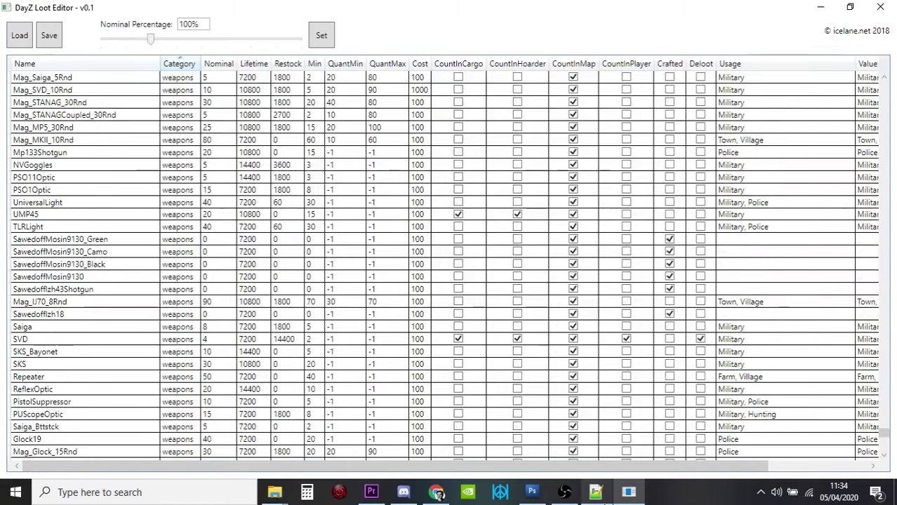
left_click(595, 492)
left_click(499, 298)
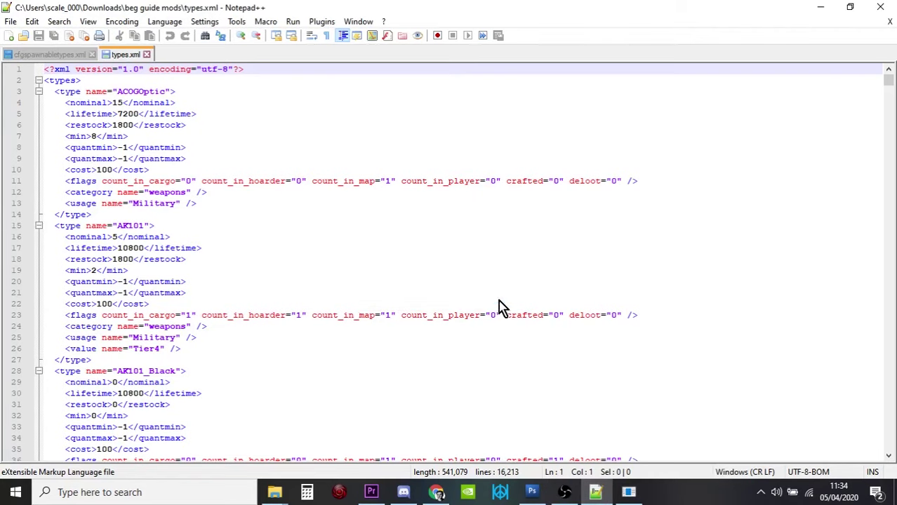
left_click(259, 295)
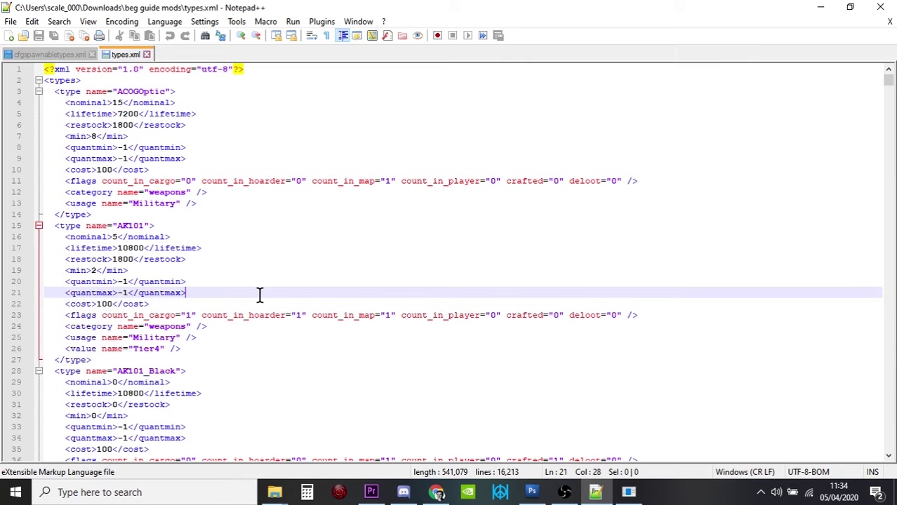
key("ctrl+f")
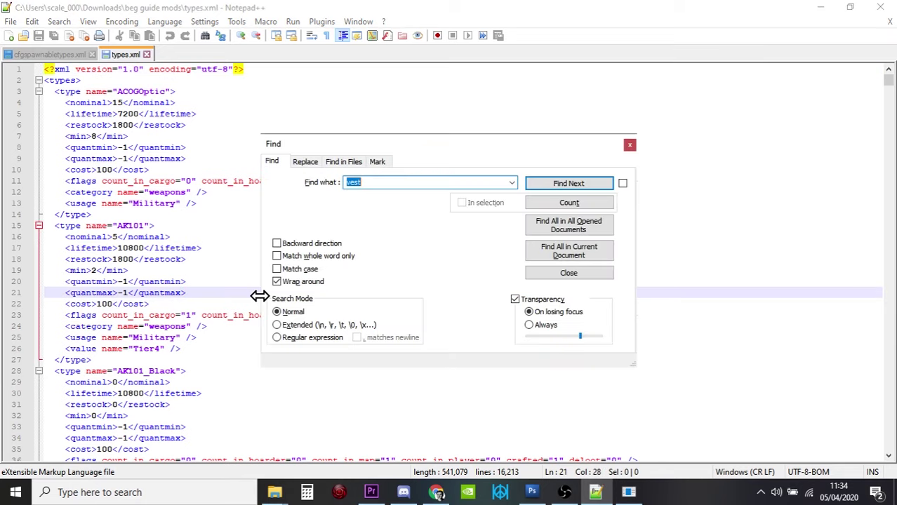
type("39")
key("Return")
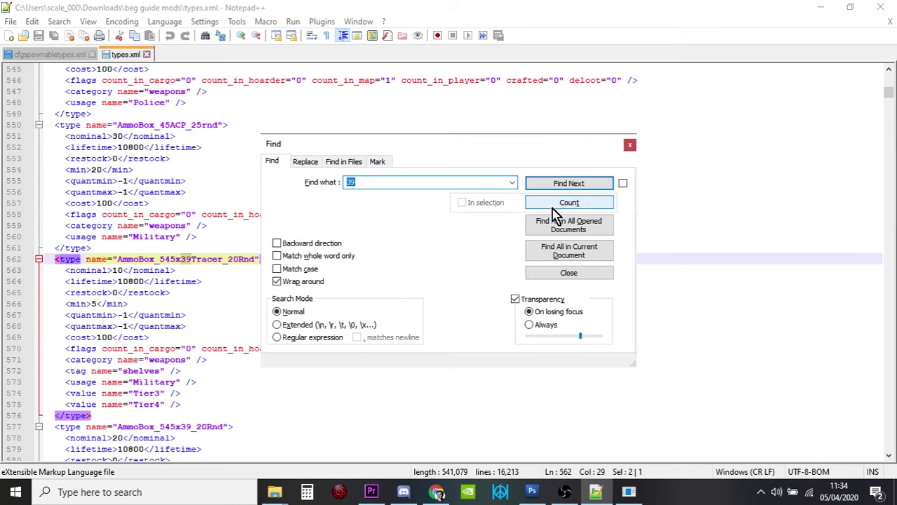
left_click(574, 185)
left_click(573, 184)
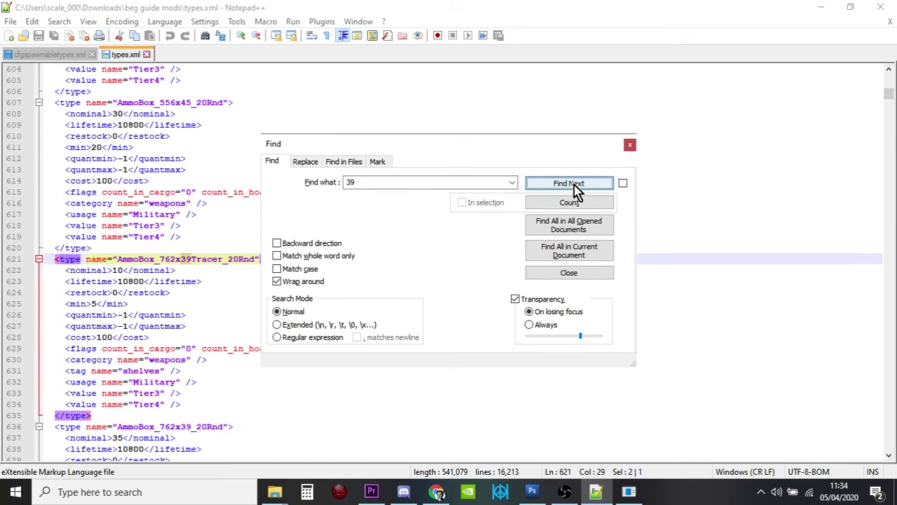
left_click(573, 185)
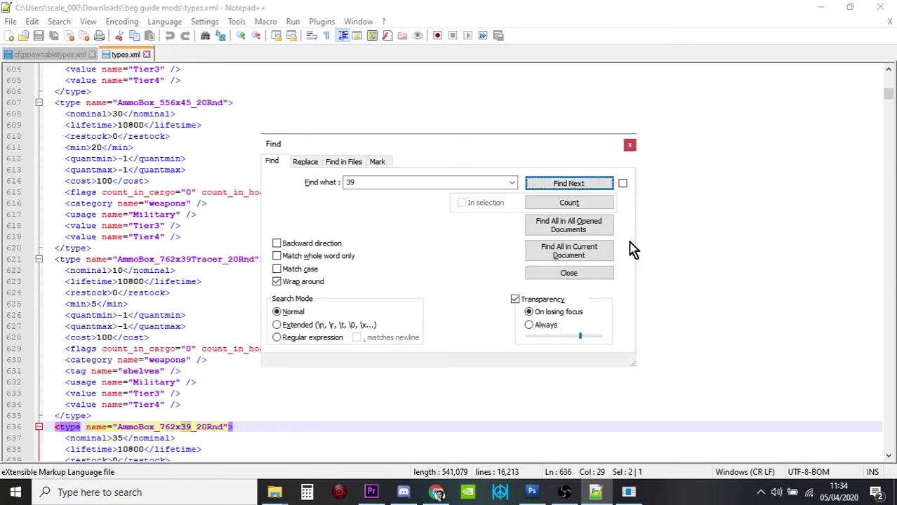
Switch back to DayZ Loot Editor and find the Ammo_762x39 entry in the weapons category
left_click(629, 492)
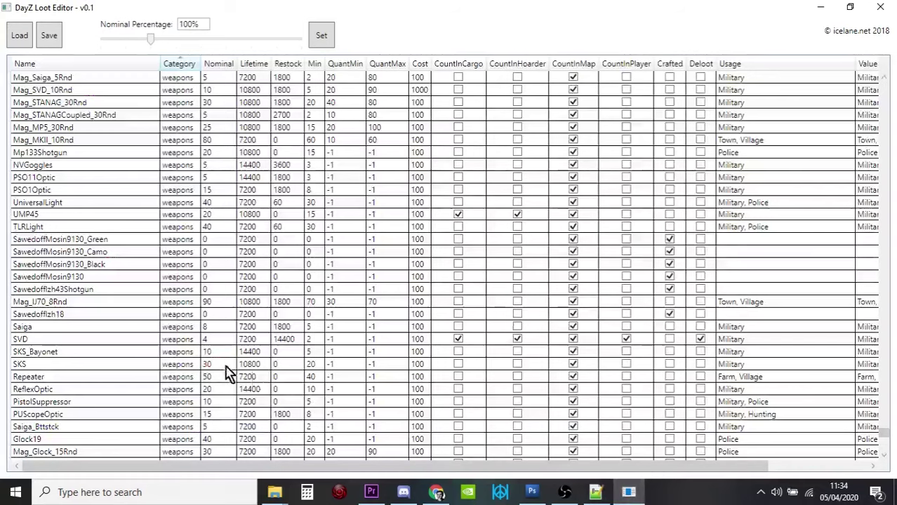
scroll(143, 340, "up", 15)
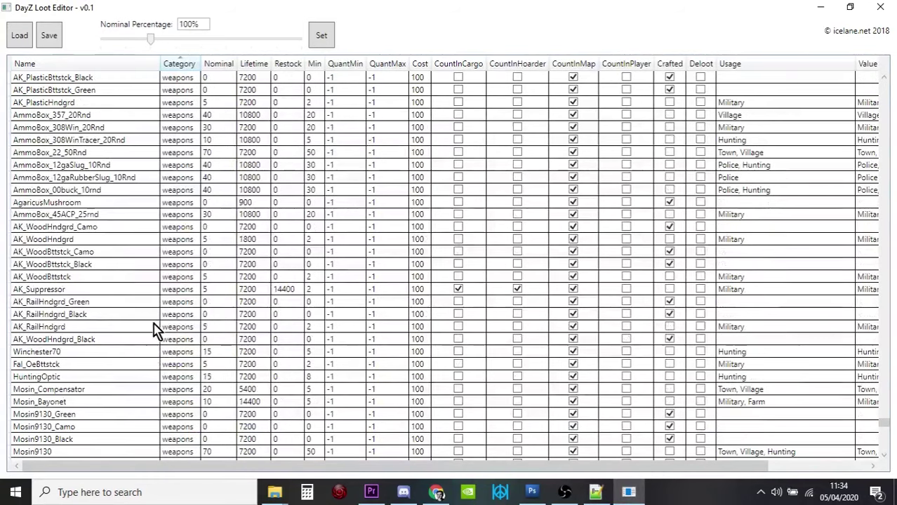
scroll(104, 302, "up", 1)
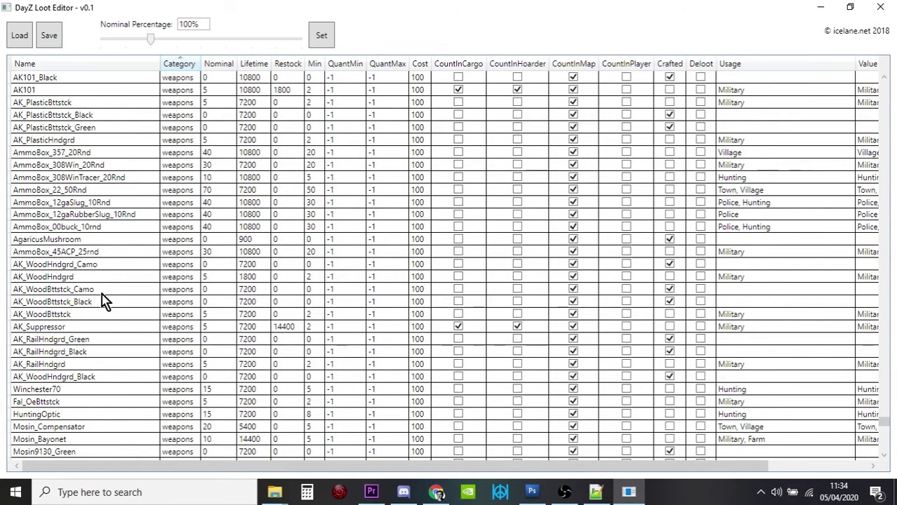
scroll(98, 179, "up", 1)
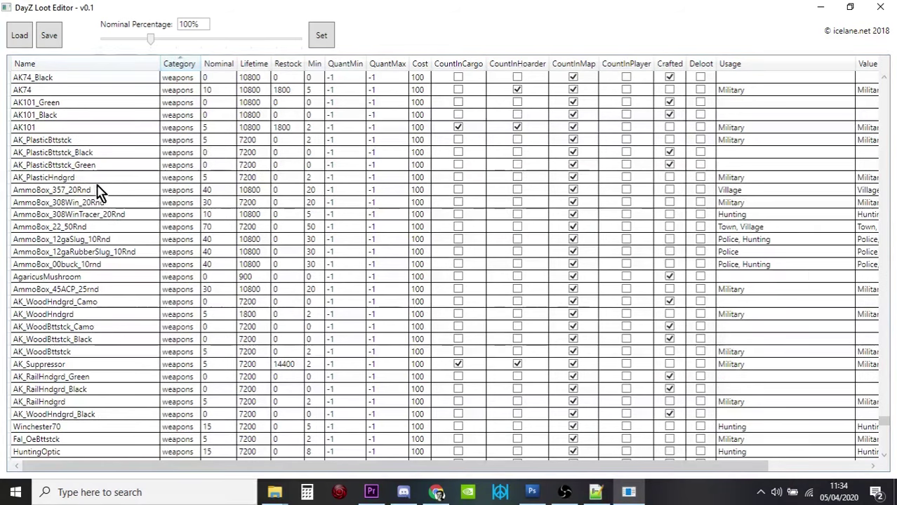
scroll(98, 191, "up", 3)
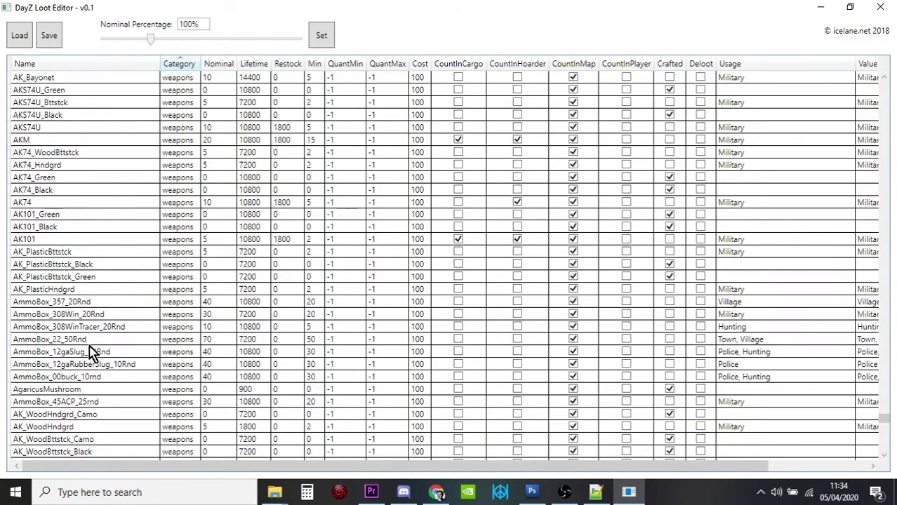
scroll(90, 353, "up", 5)
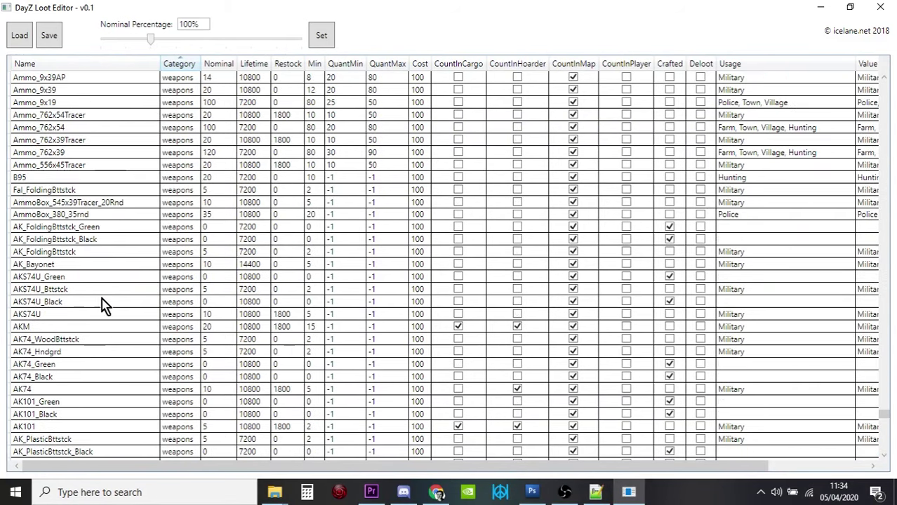
scroll(86, 203, "up", 2)
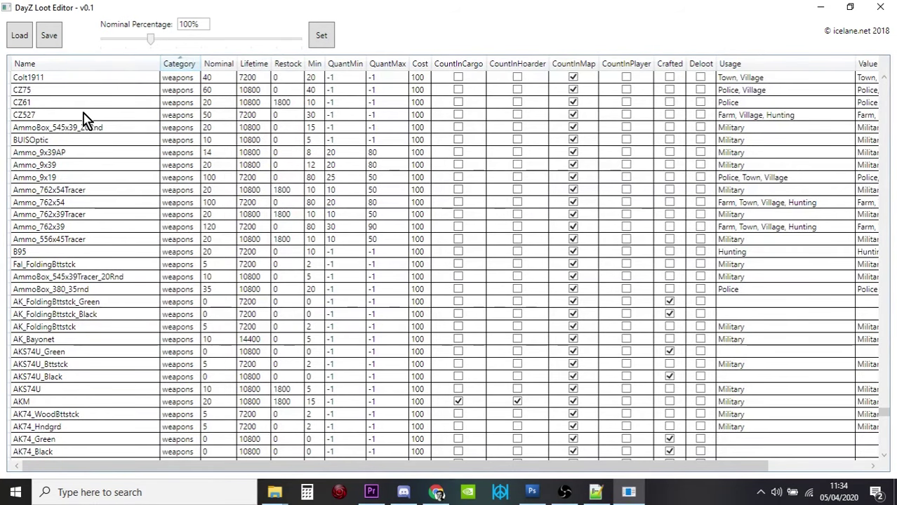
left_click(99, 228)
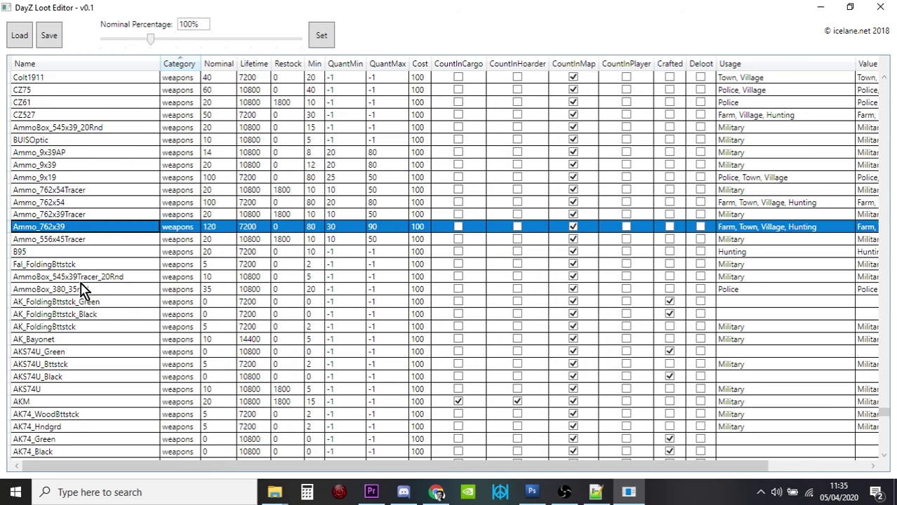
Look through the AK parts, ammo boxes and magazines in the weapons category for the 762x39 ammo box
scroll(83, 291, "down", 5)
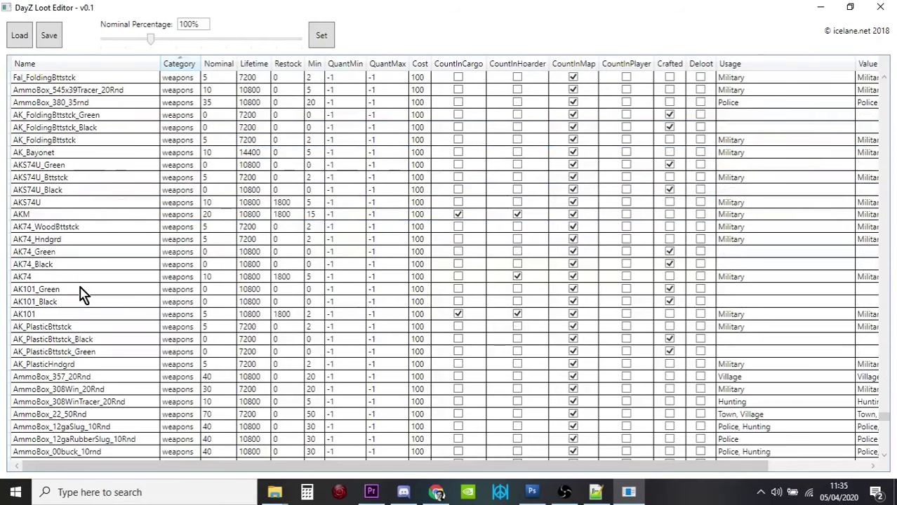
scroll(83, 293, "down", 1)
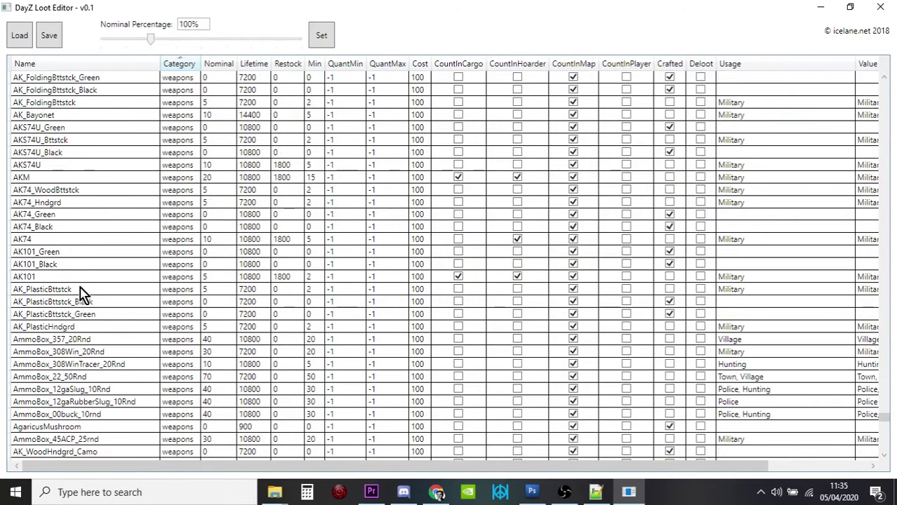
scroll(82, 314, "down", 1)
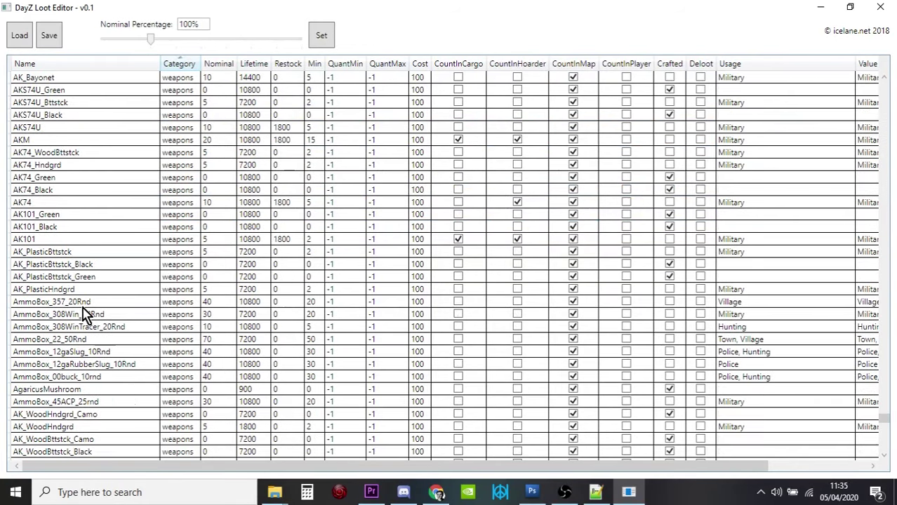
scroll(82, 313, "down", 7)
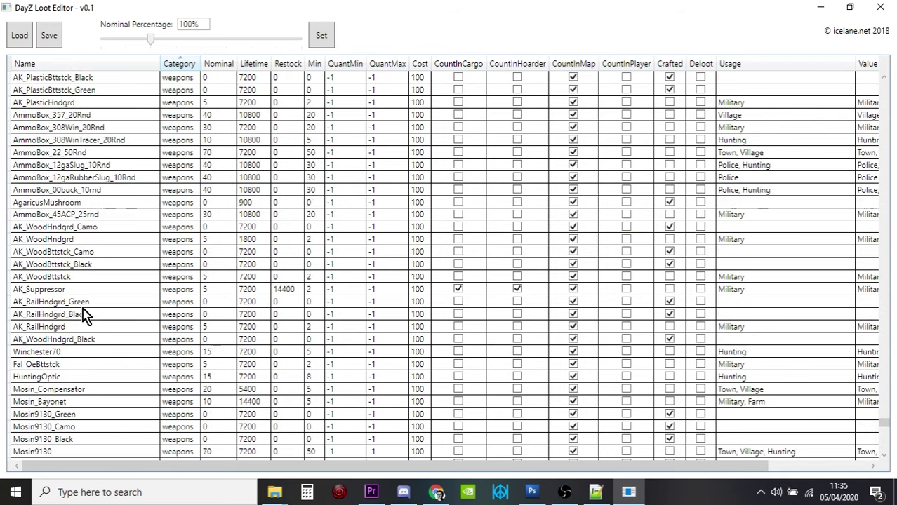
scroll(83, 314, "down", 5)
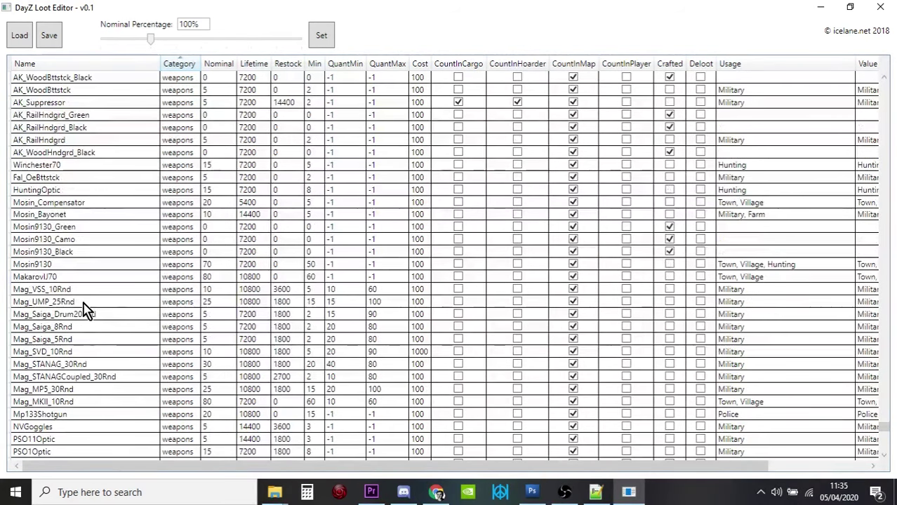
scroll(84, 309, "up", 3)
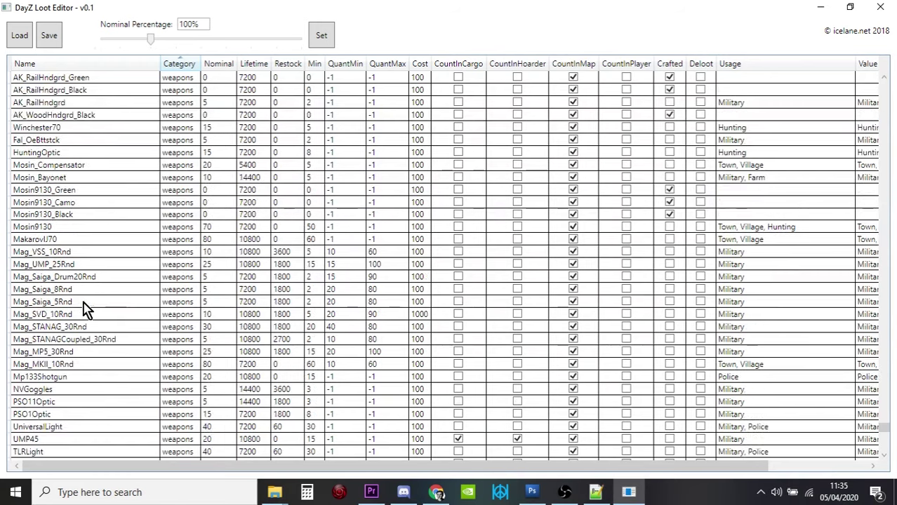
scroll(84, 309, "up", 3)
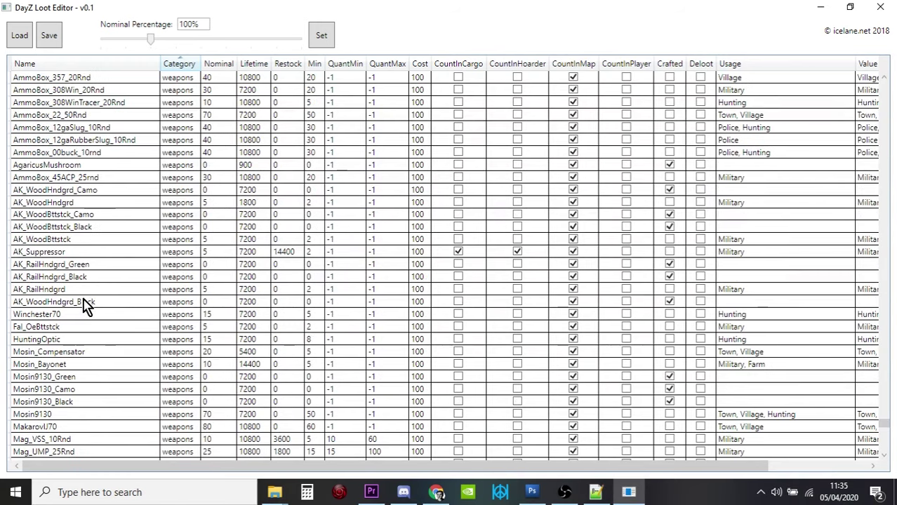
scroll(84, 307, "up", 5)
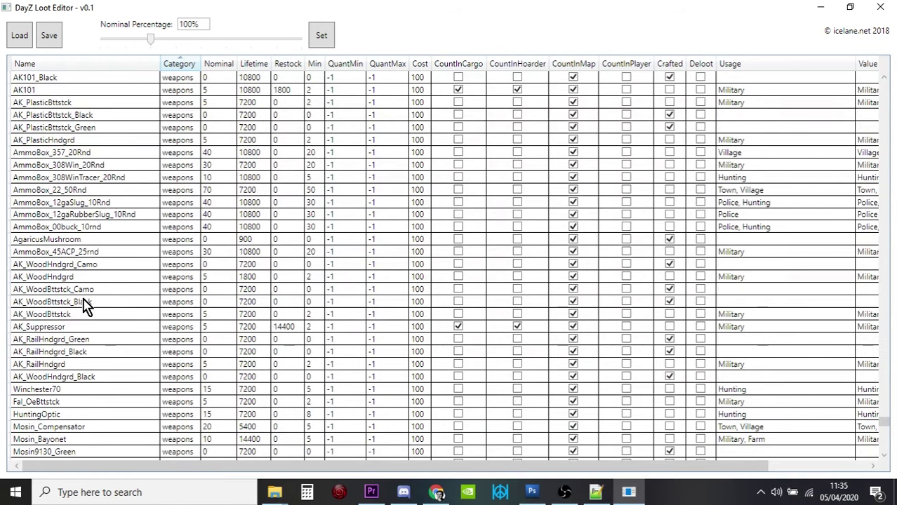
Reverse the category sort order until weapons are listed first and check those entries for the 762x39 ammo box
left_click(198, 70)
scroll(104, 202, "down", 5)
scroll(355, 250, "up", 5)
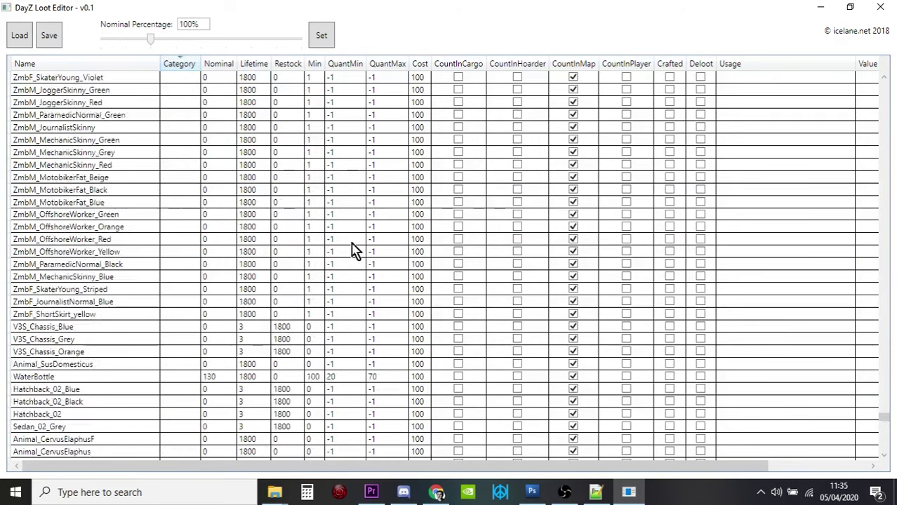
scroll(354, 250, "up", 3)
left_click_drag(882, 419, 893, 73)
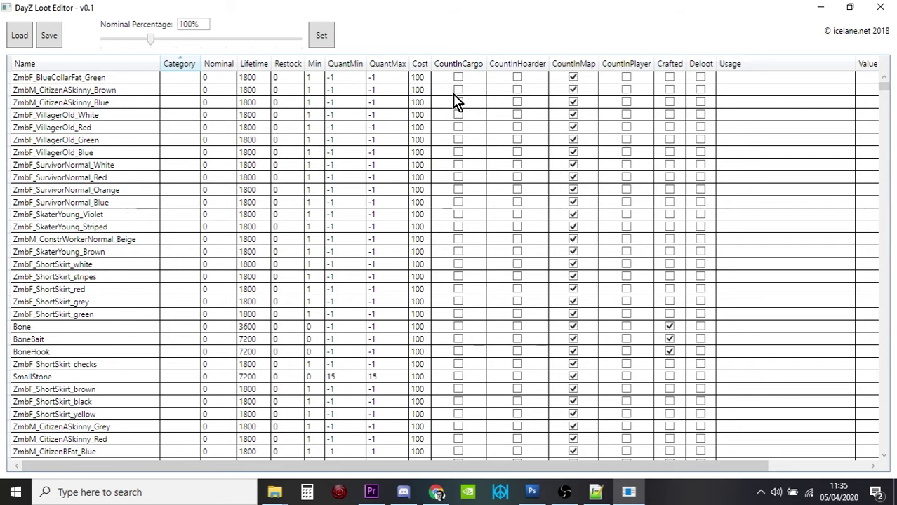
left_click(185, 64)
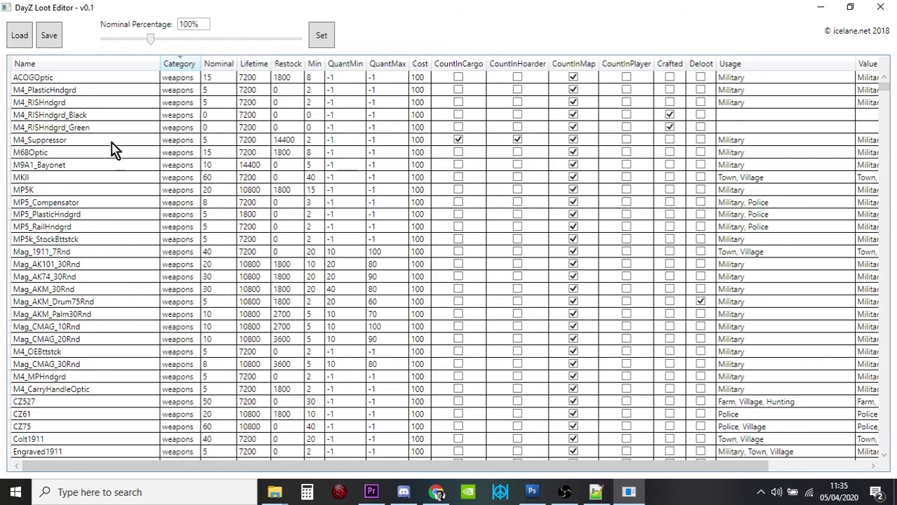
scroll(151, 136, "down", 1)
scroll(154, 135, "up", 1)
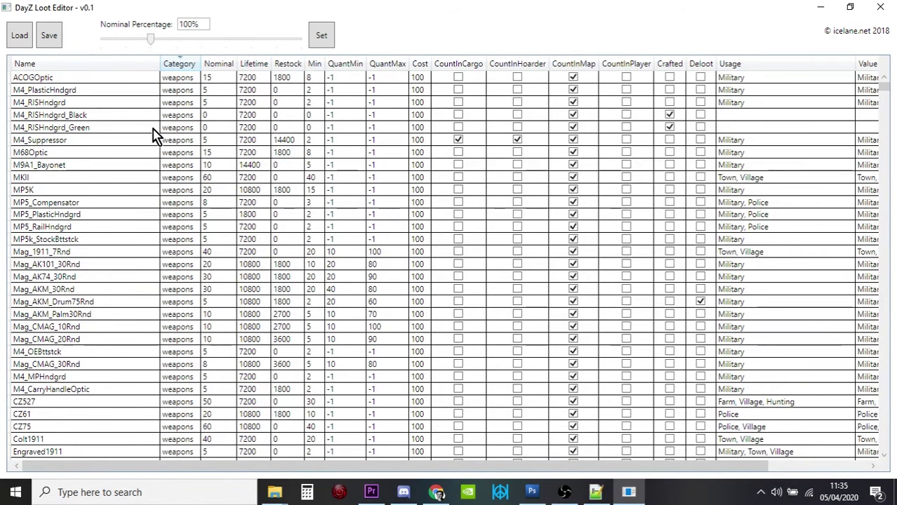
scroll(156, 135, "down", 6)
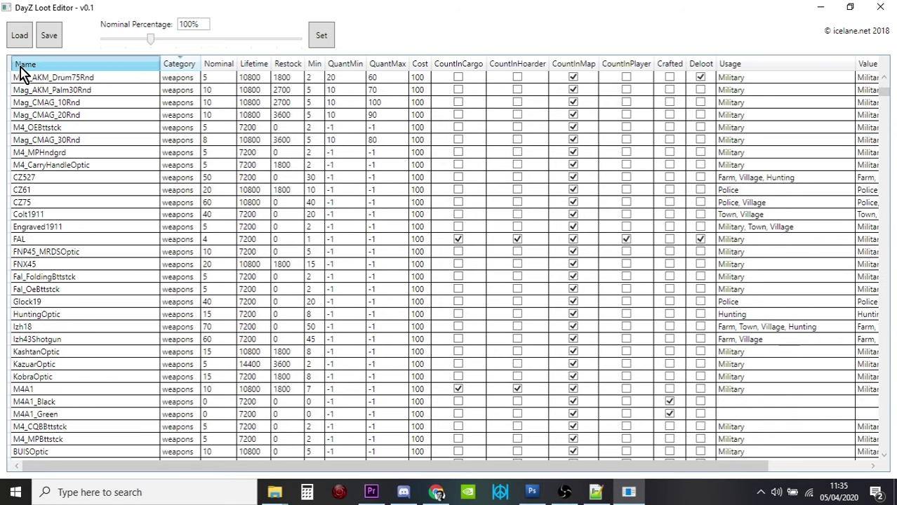
Sort the loot table by name and set the nominal of AmmoBox_762x39_20Rnd to 70
left_click(106, 70)
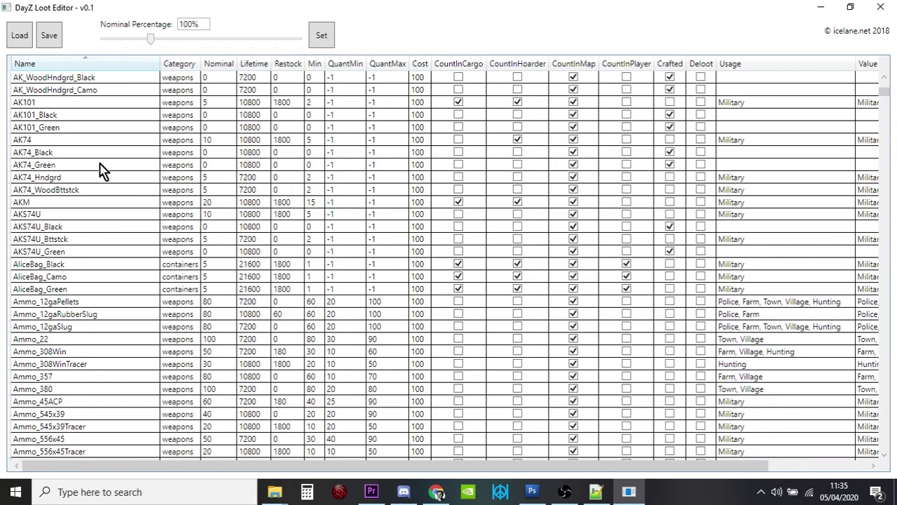
scroll(96, 274, "down", 1)
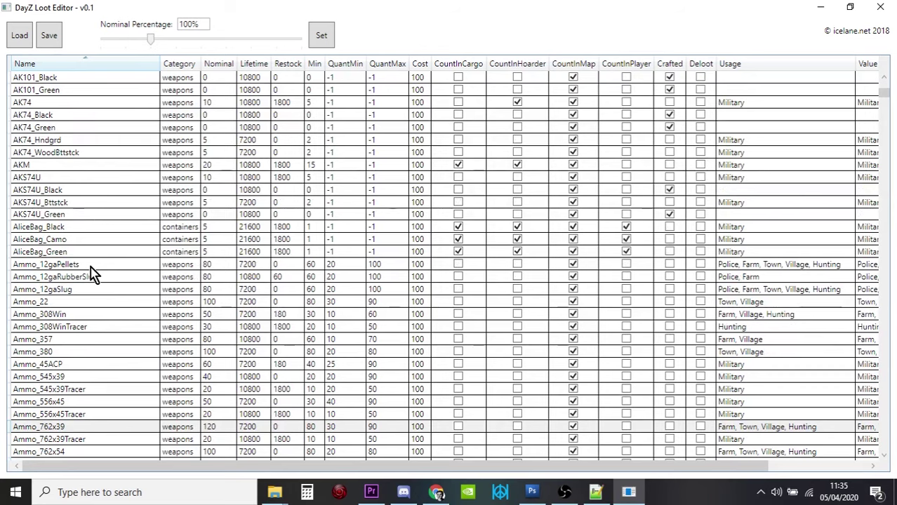
scroll(95, 273, "down", 3)
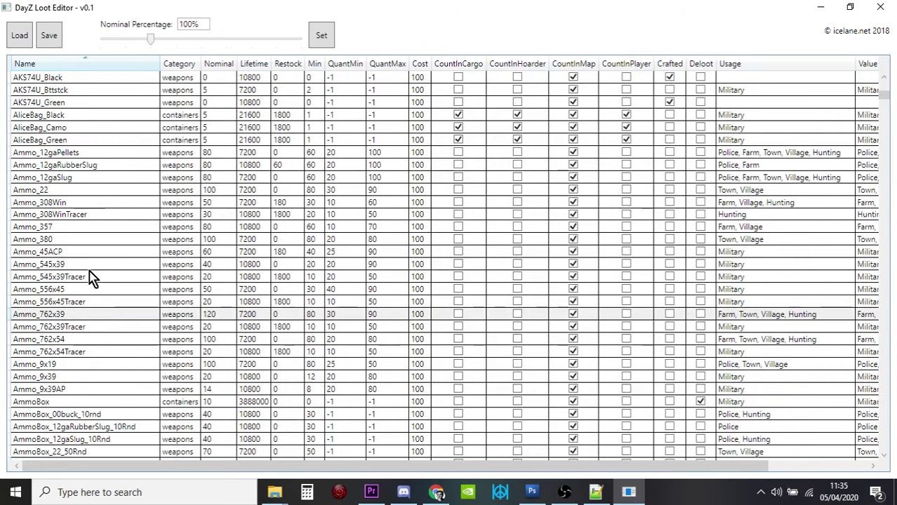
scroll(94, 288, "down", 2)
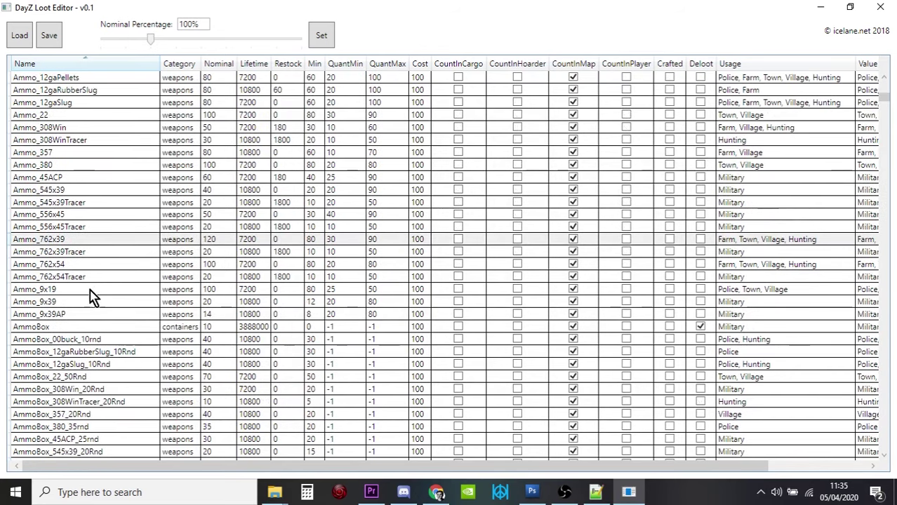
scroll(79, 330, "down", 2)
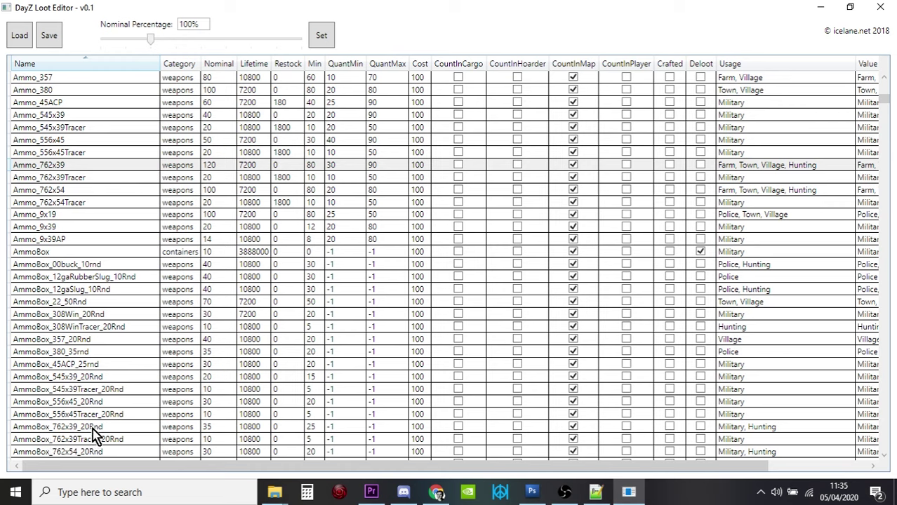
left_click(214, 430)
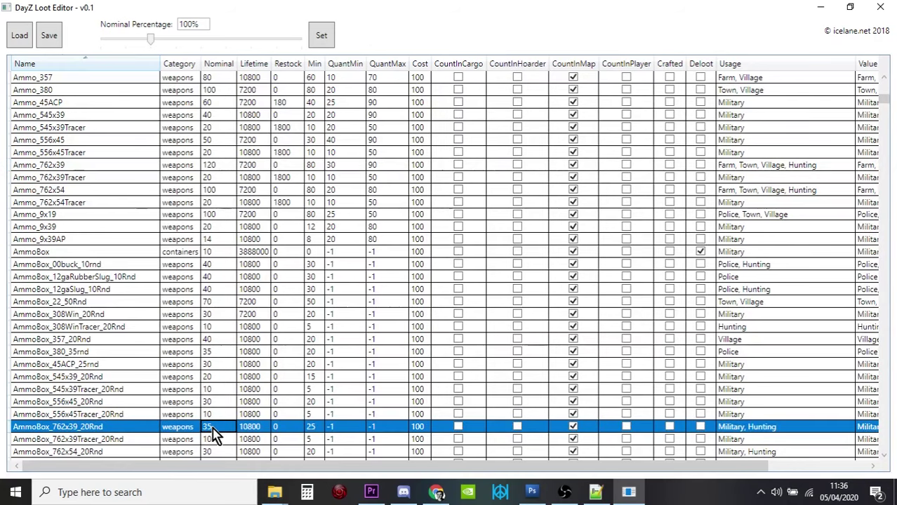
type("70")
left_click(320, 427)
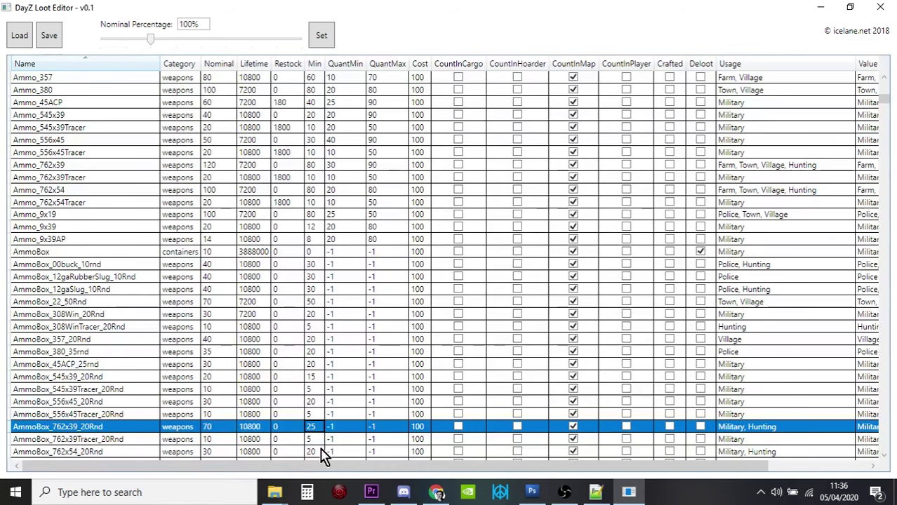
Set the min of AmmoBox_762x39_20Rnd to 60 and save the loot file
type("60")
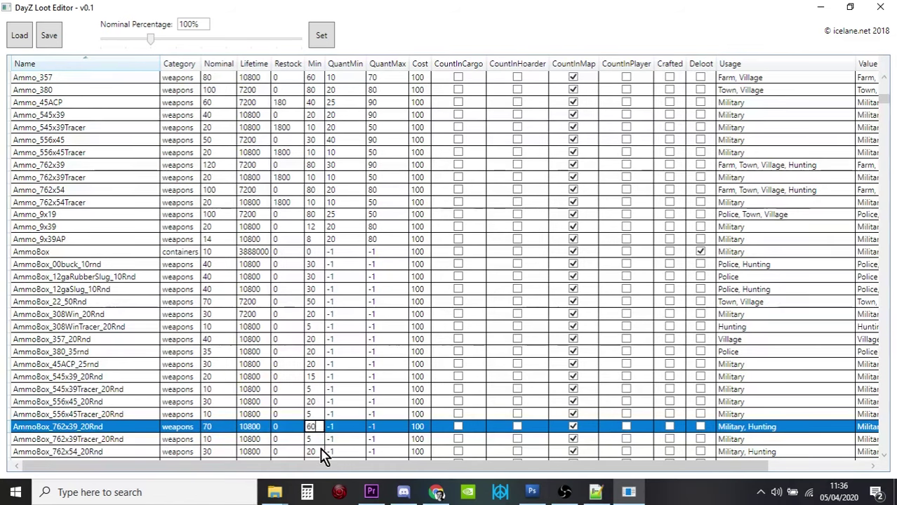
left_click(289, 428)
left_click(49, 35)
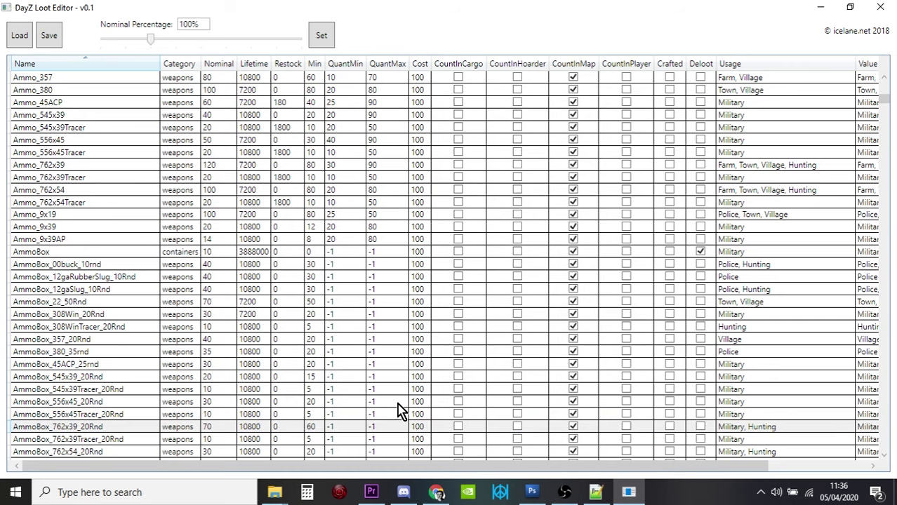
Switch to Notepad++, reload the modified types.xml, and return to DayZ Loot Editor
left_click(595, 492)
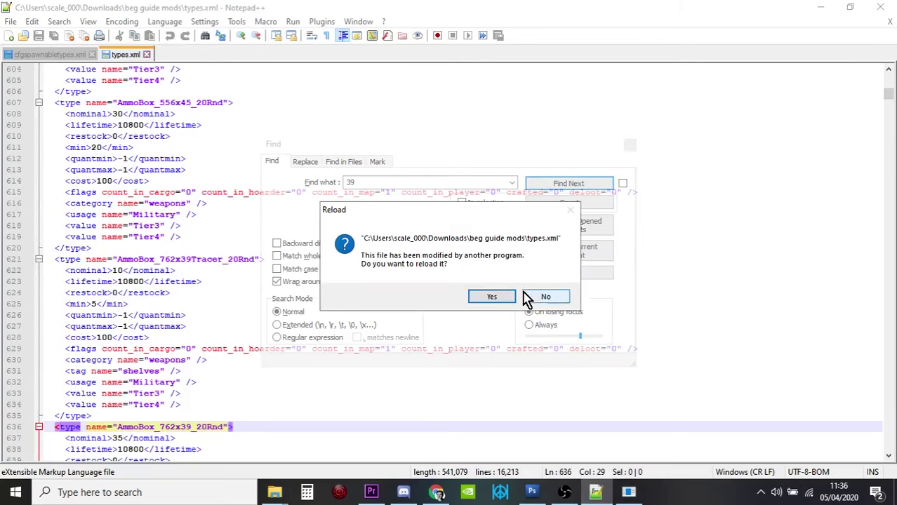
left_click(493, 298)
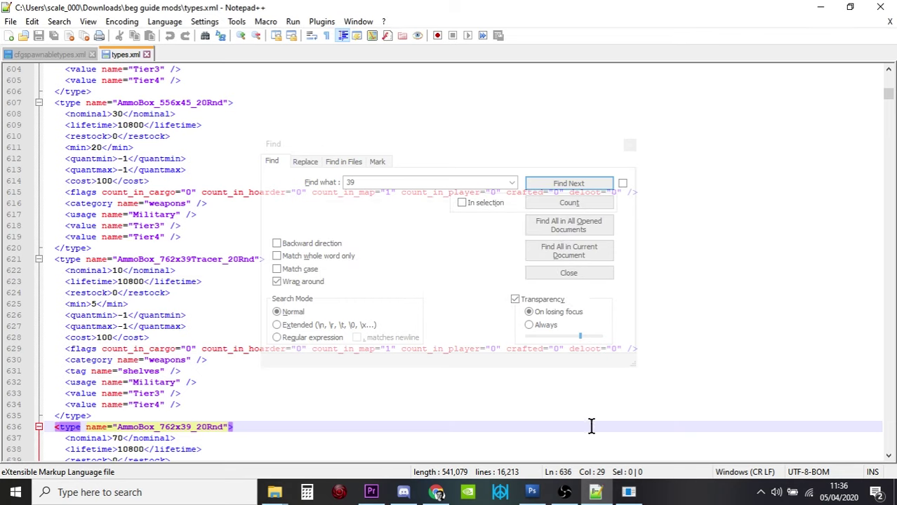
left_click(629, 492)
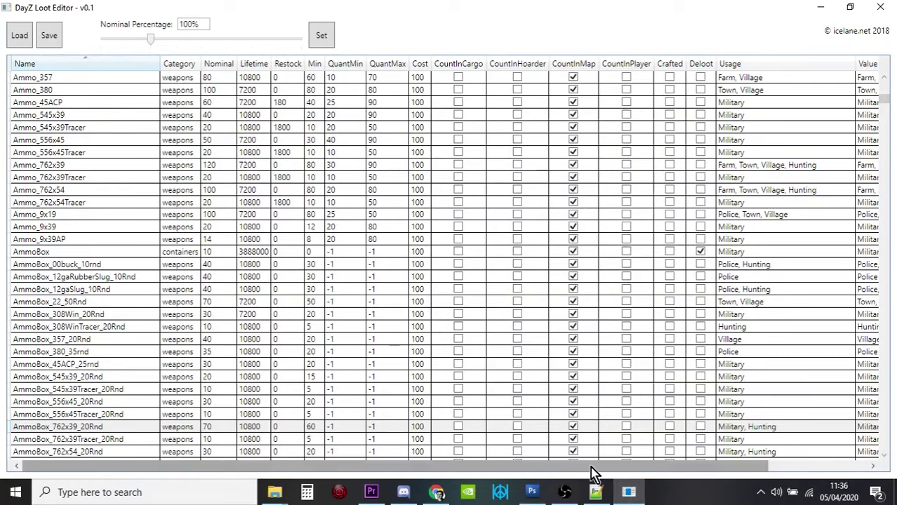
Check the KA-M magazine on the DayZ wiki Weapons page in Chrome, then look past the ammo boxes in DayZ Loot Editor
left_click(437, 492)
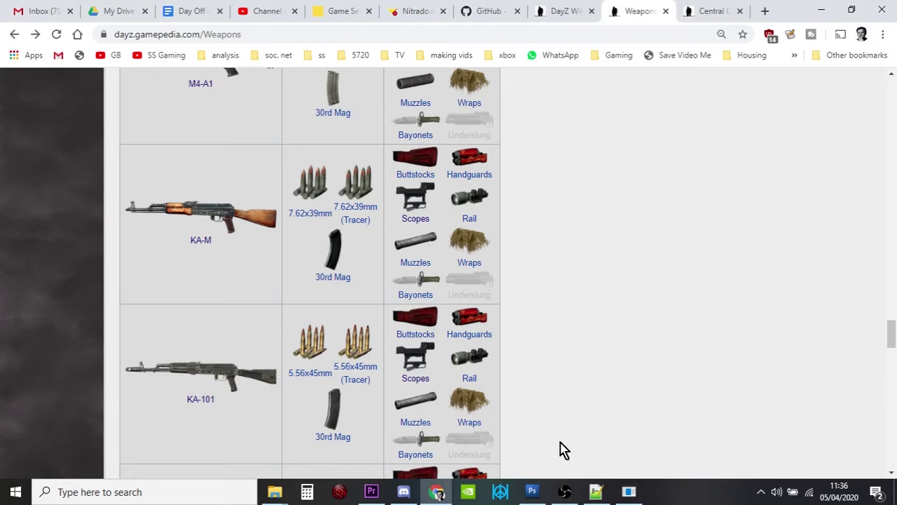
left_click(627, 495)
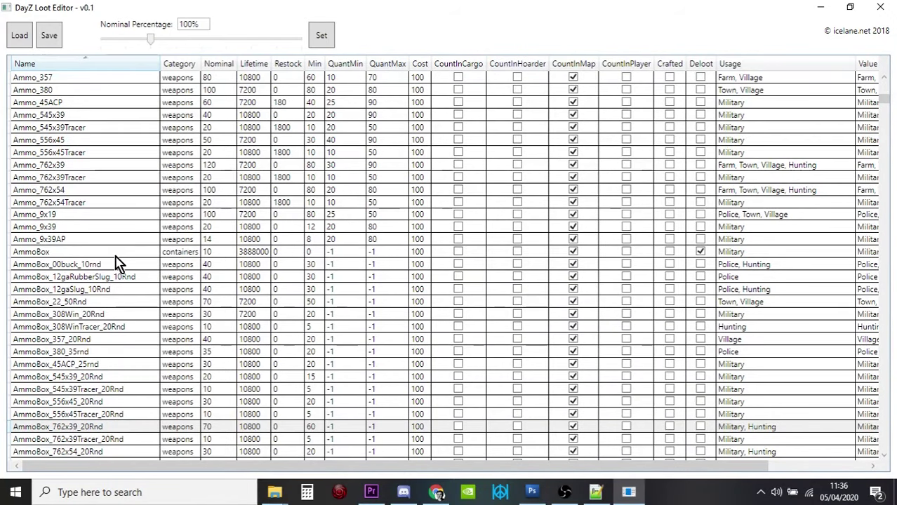
scroll(117, 267, "down", 5)
scroll(120, 268, "down", 4)
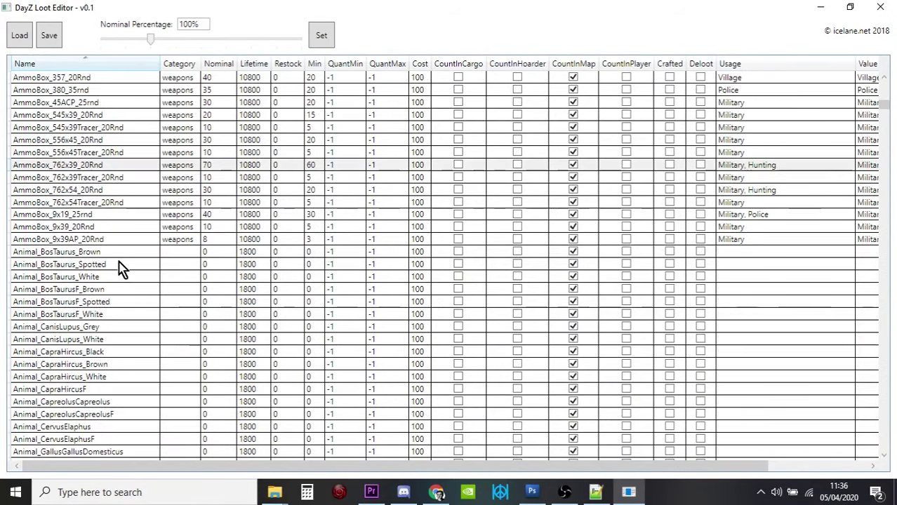
Switch to Notepad++ and search types.xml for "mag" until the Mag_AKM_30Rnd entry is reached
left_click(595, 492)
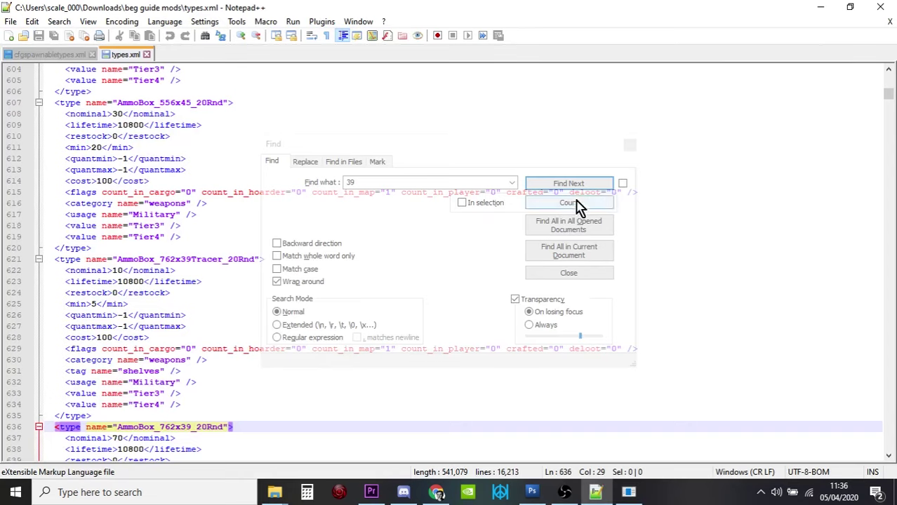
left_click(414, 182)
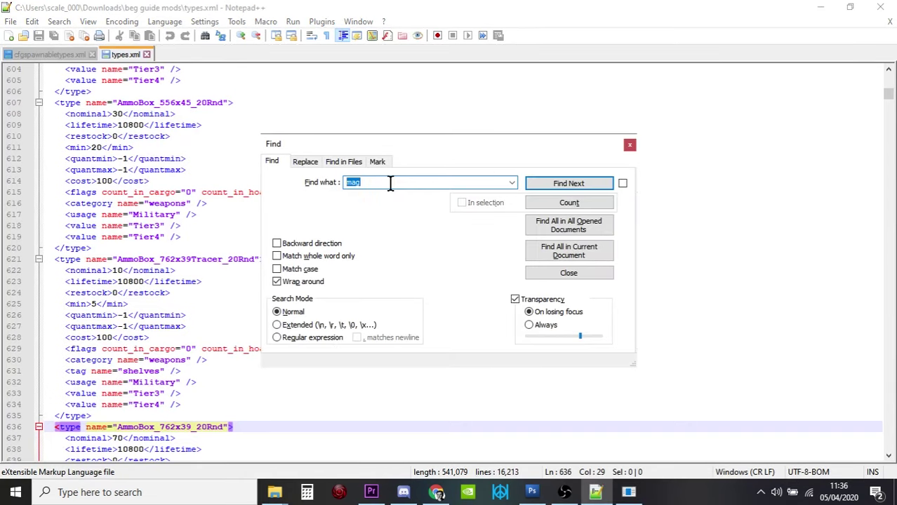
key("Return")
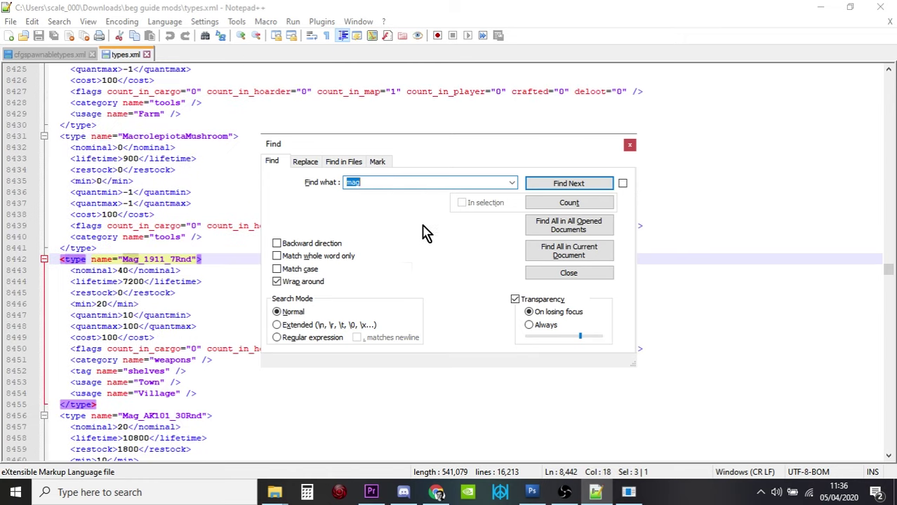
left_click(585, 186)
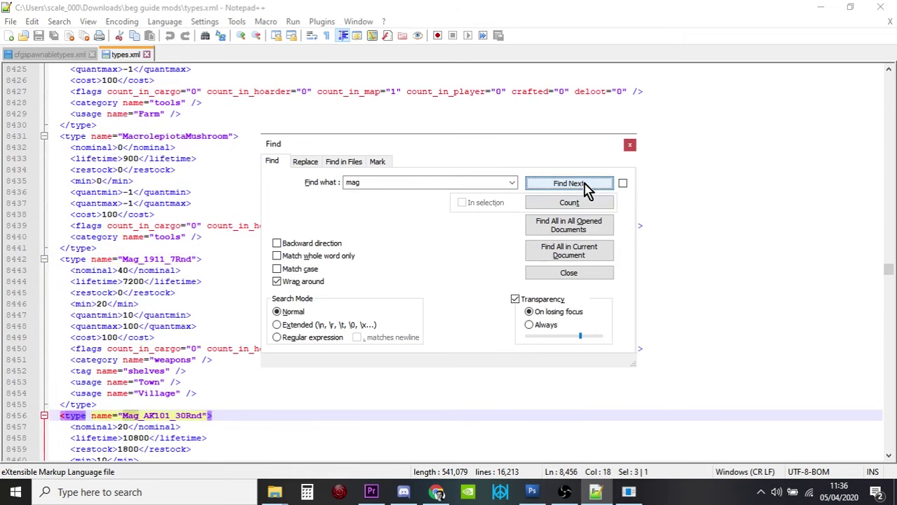
left_click(587, 189)
left_click(587, 188)
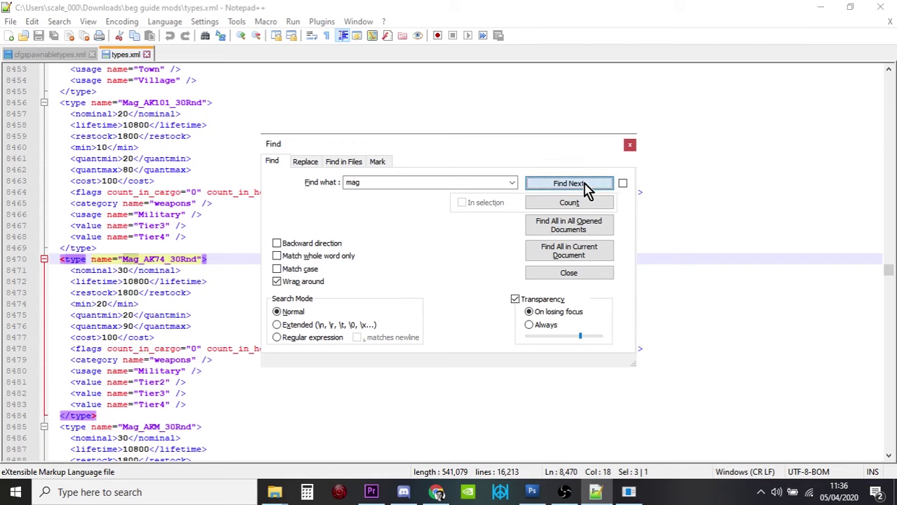
left_click(630, 144)
scroll(246, 369, "down", 1)
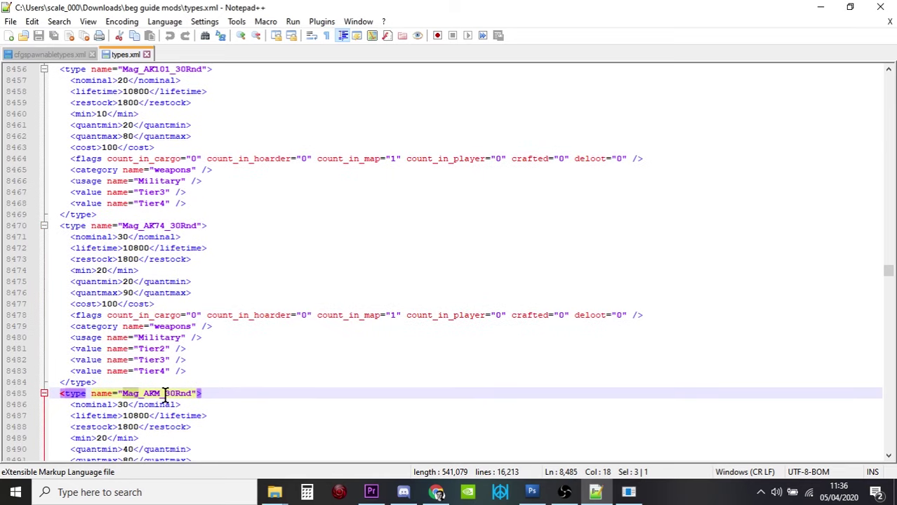
Switch to DayZ Loot Editor and set Mag_AKM_30Rnd to a nominal of 60 and a min of 50
left_click(632, 492)
scroll(330, 333, "down", 3)
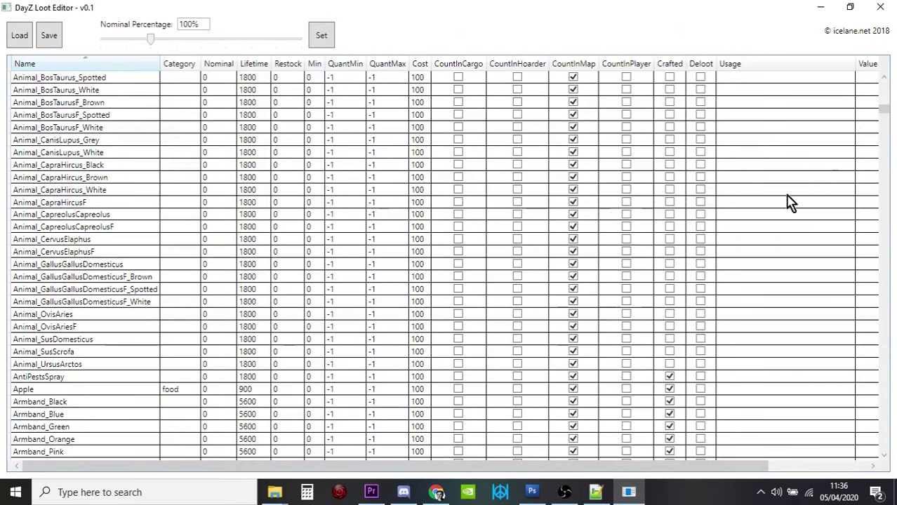
left_click_drag(883, 110, 893, 302)
scroll(397, 353, "up", 20)
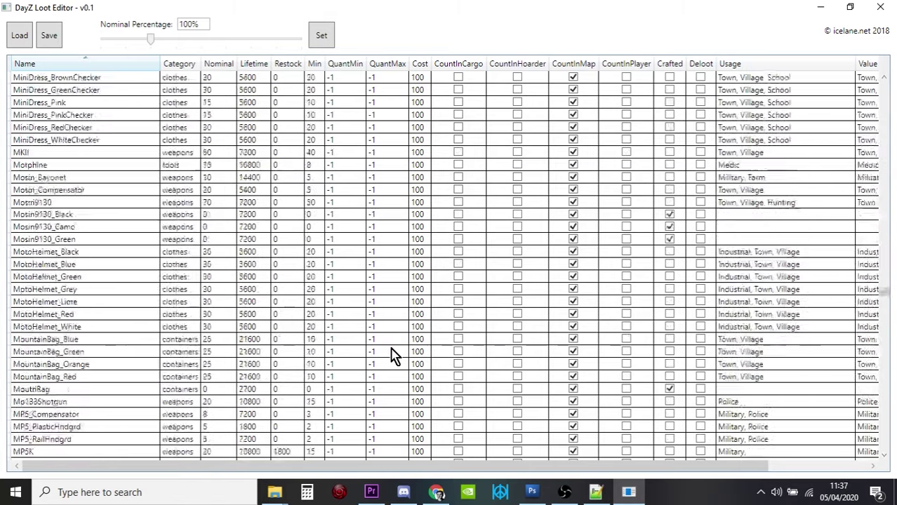
scroll(395, 355, "up", 9)
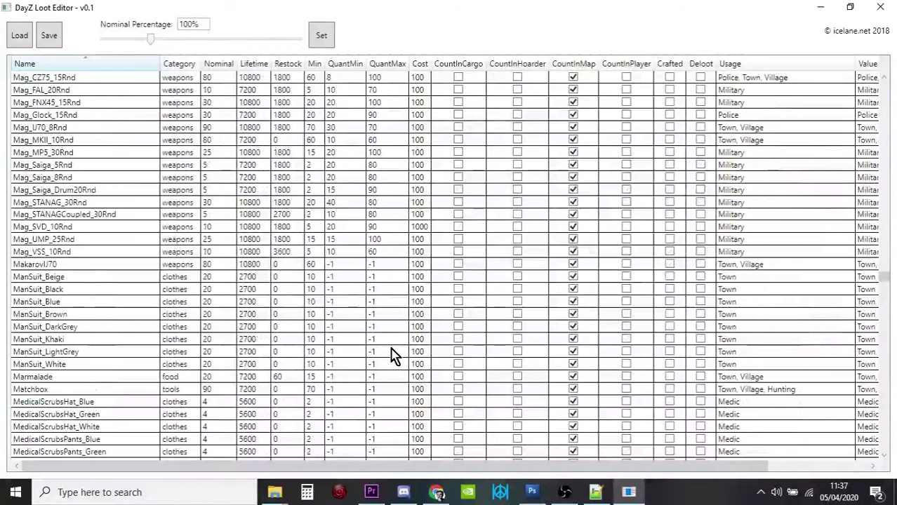
scroll(128, 280, "up", 2)
scroll(129, 281, "up", 4)
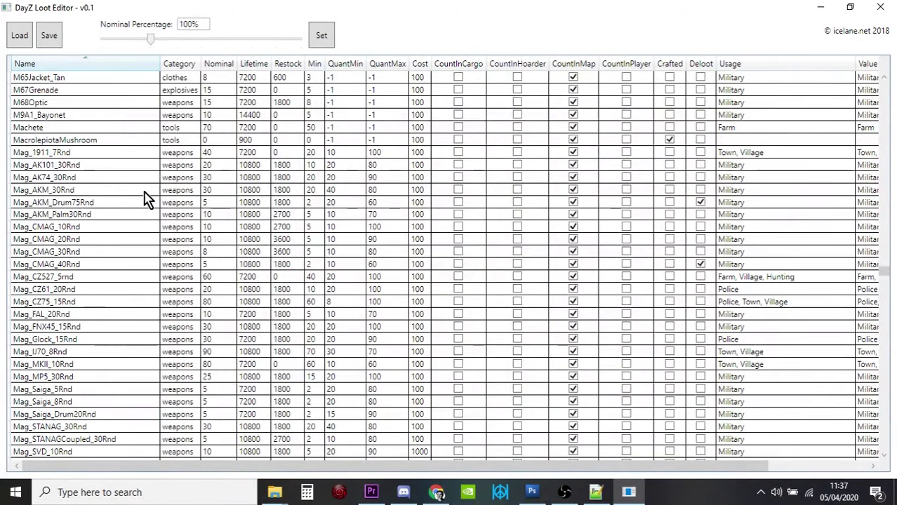
left_click(223, 192)
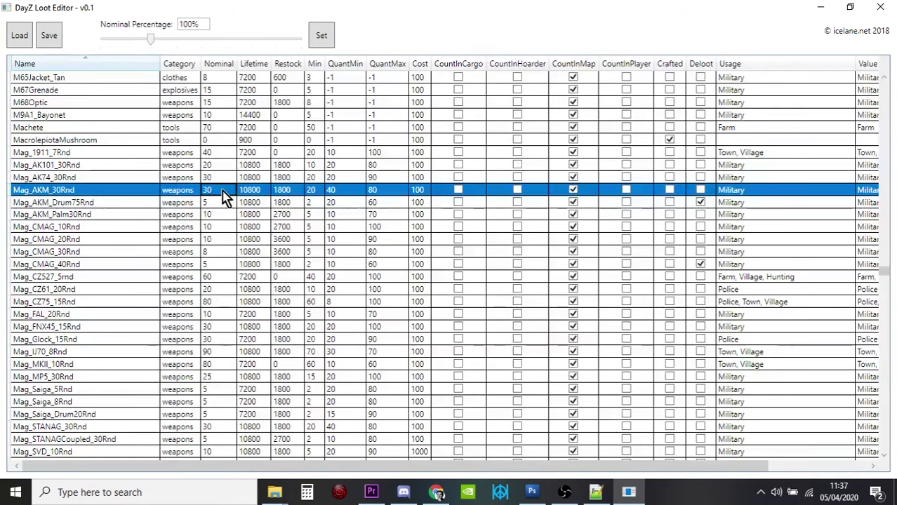
type("60")
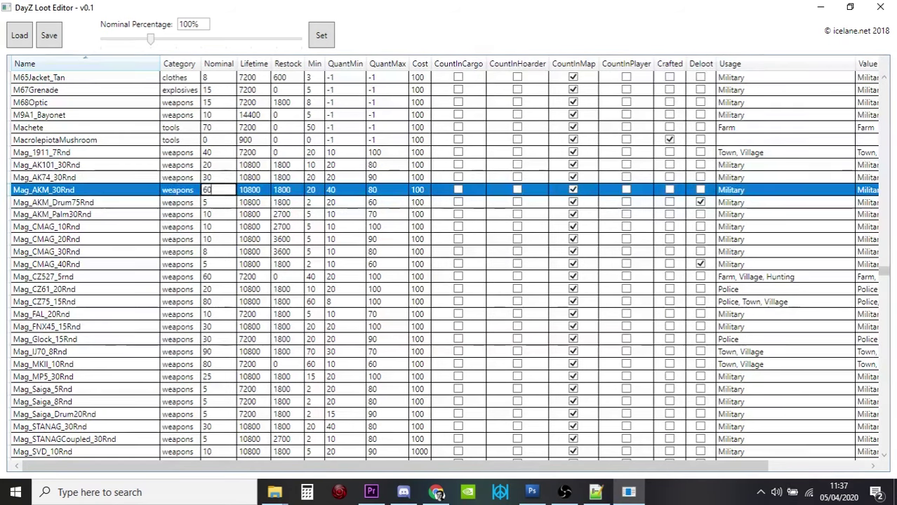
left_click(319, 195)
type("50")
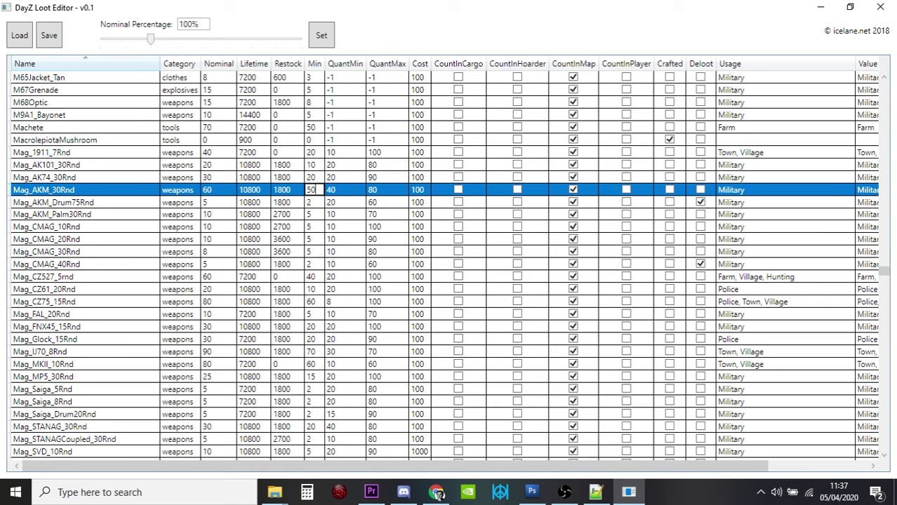
left_click(228, 205)
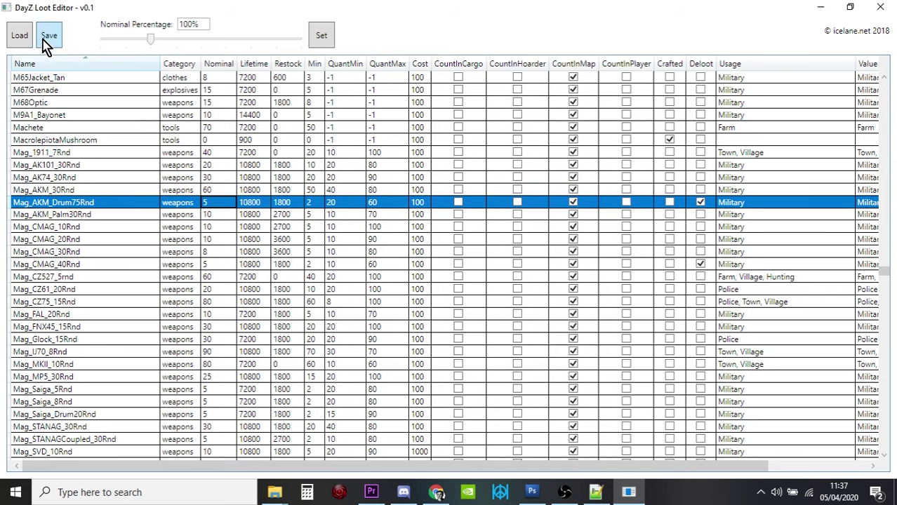
Save the magazine changes and reload the modified types.xml in Notepad++
left_click(20, 35)
left_click(595, 492)
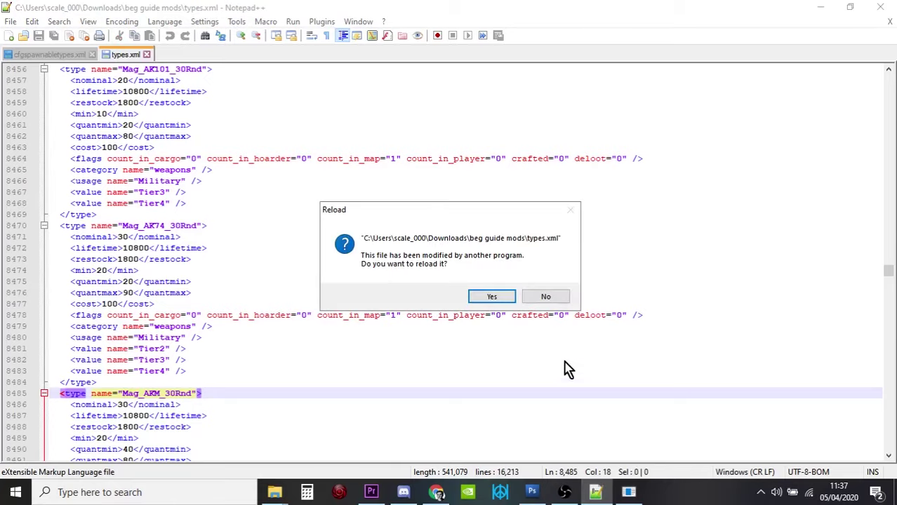
left_click(493, 297)
Switch back to DayZ Loot Editor and look through the AK buttstock, handguard, suppressor and rifle entries at the start of the loot table
left_click(629, 492)
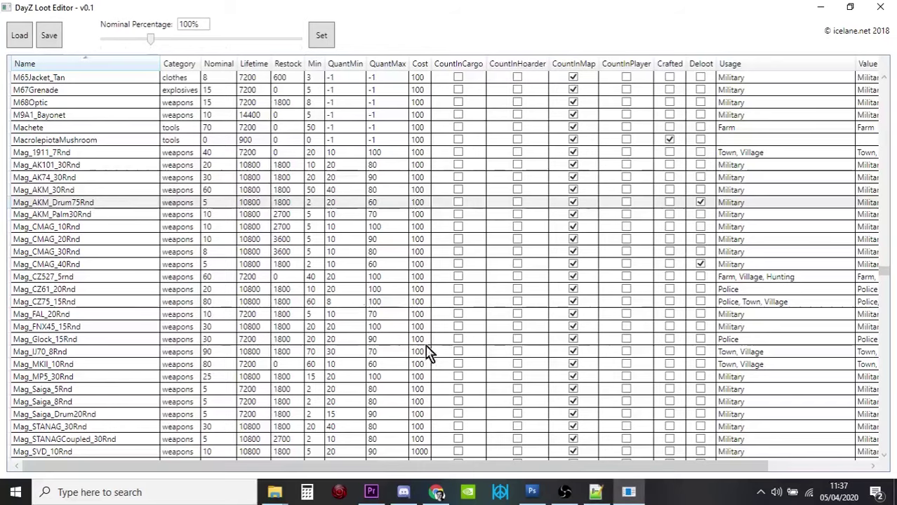
scroll(422, 268, "up", 7)
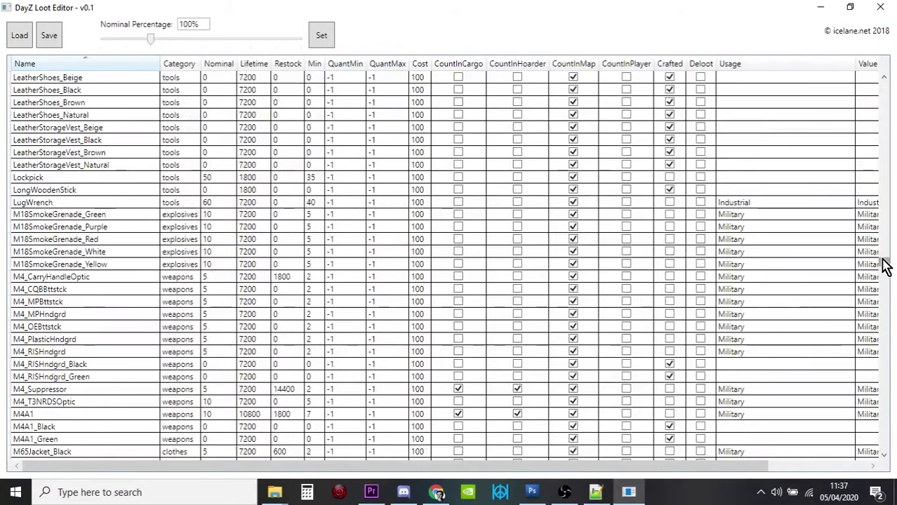
scroll(872, 130, "up", 9)
left_click_drag(884, 254, 885, 66)
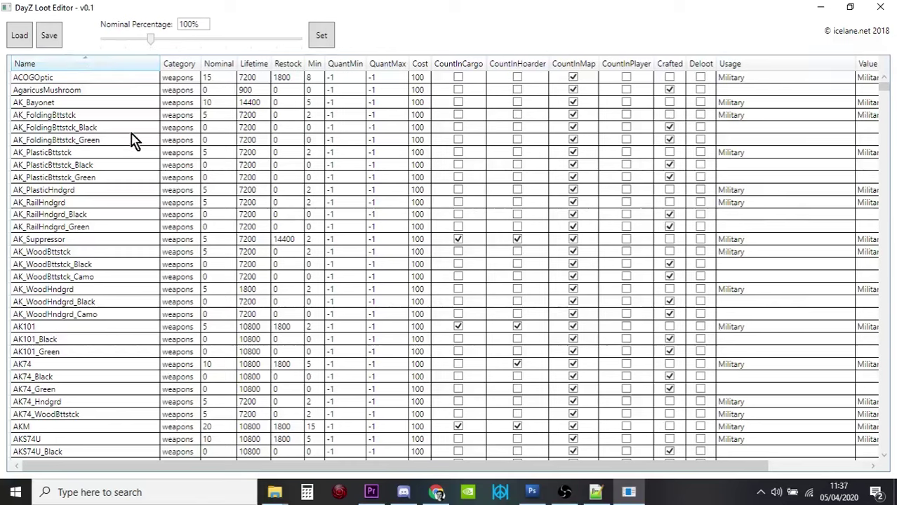
scroll(70, 148, "down", 2)
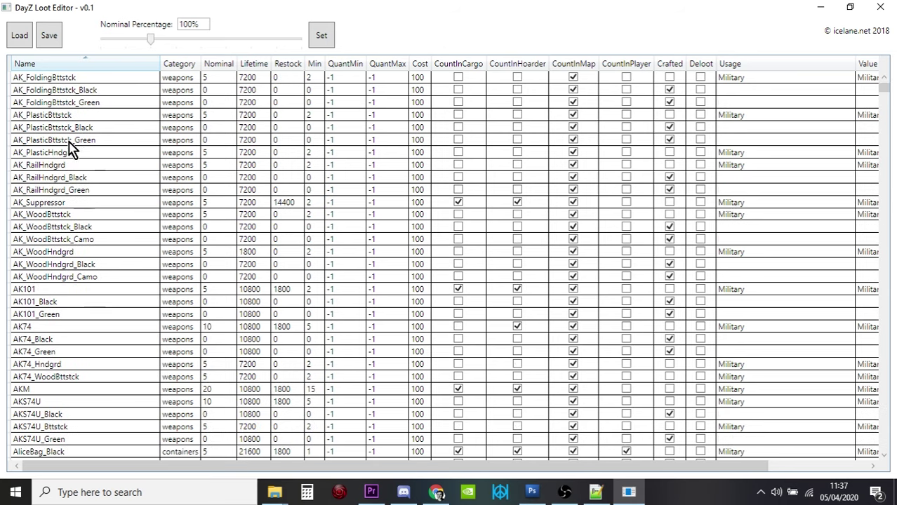
scroll(73, 156, "down", 1)
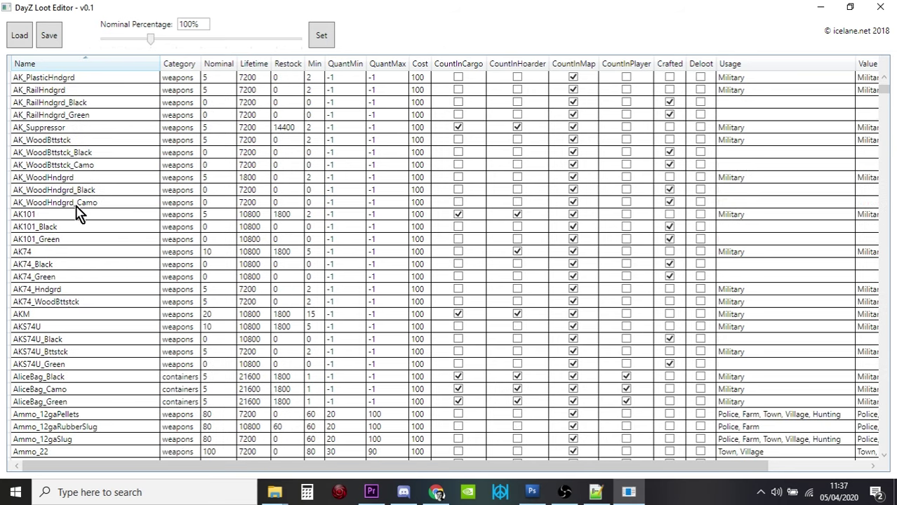
scroll(76, 210, "down", 1)
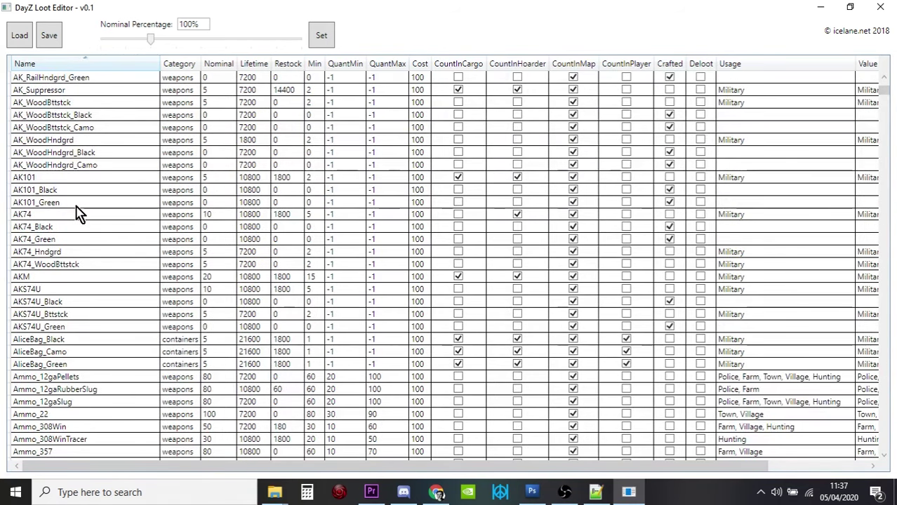
scroll(79, 204, "down", 4)
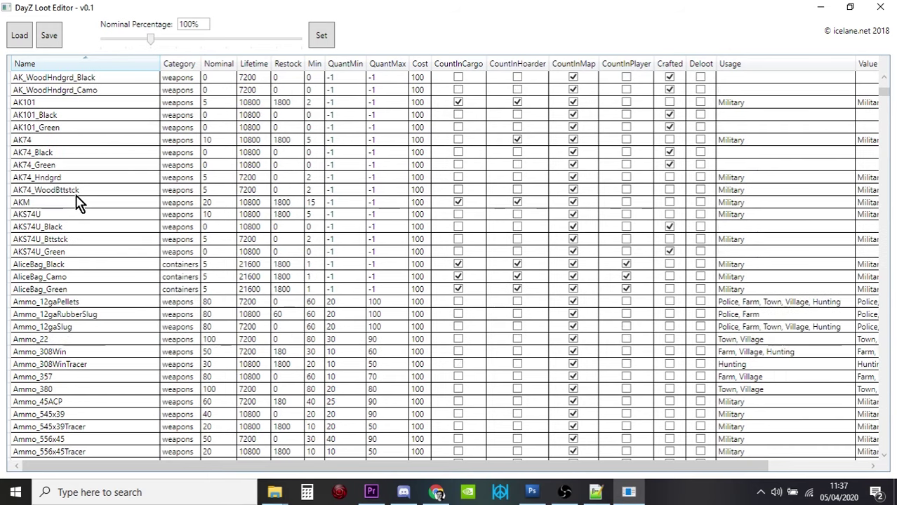
scroll(78, 203, "down", 2)
scroll(78, 203, "up", 5)
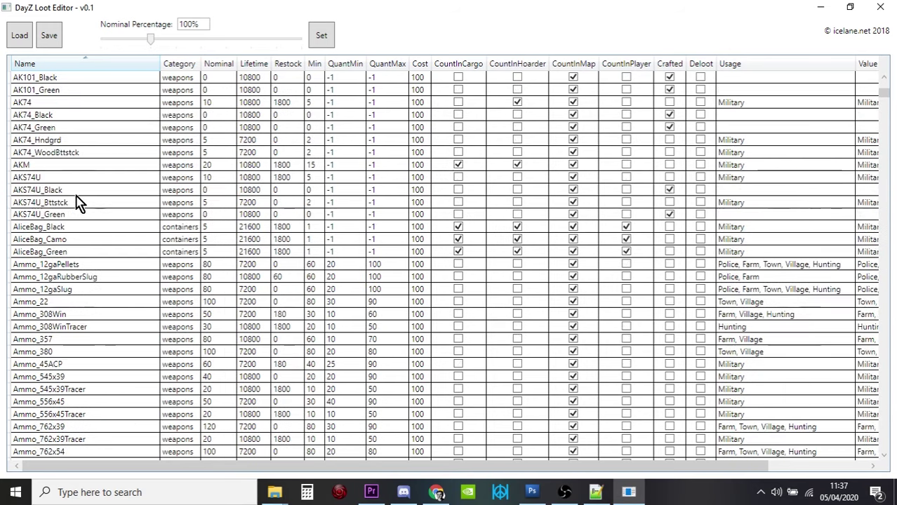
scroll(79, 203, "up", 4)
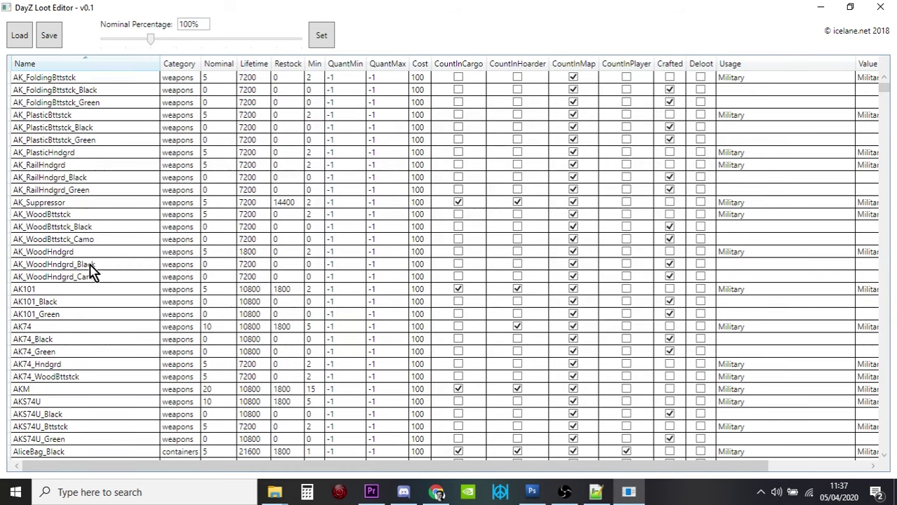
scroll(91, 273, "down", 1)
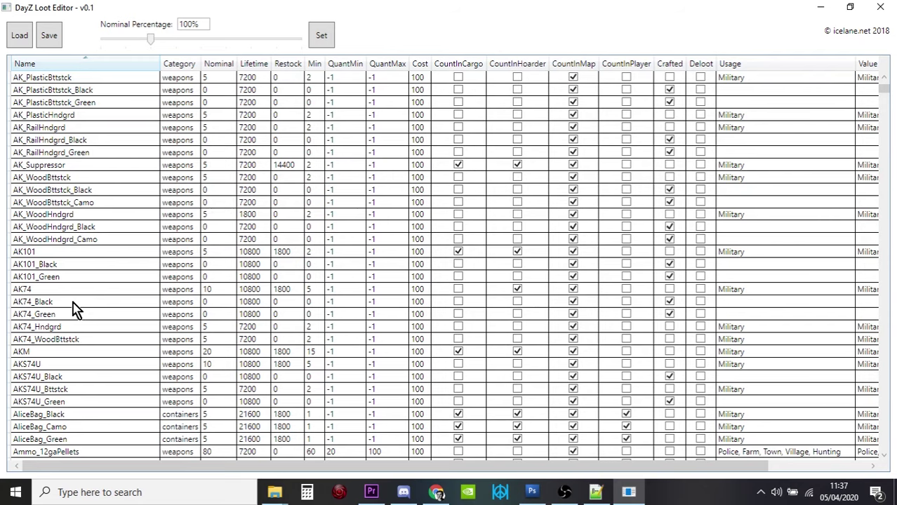
scroll(76, 309, "down", 1)
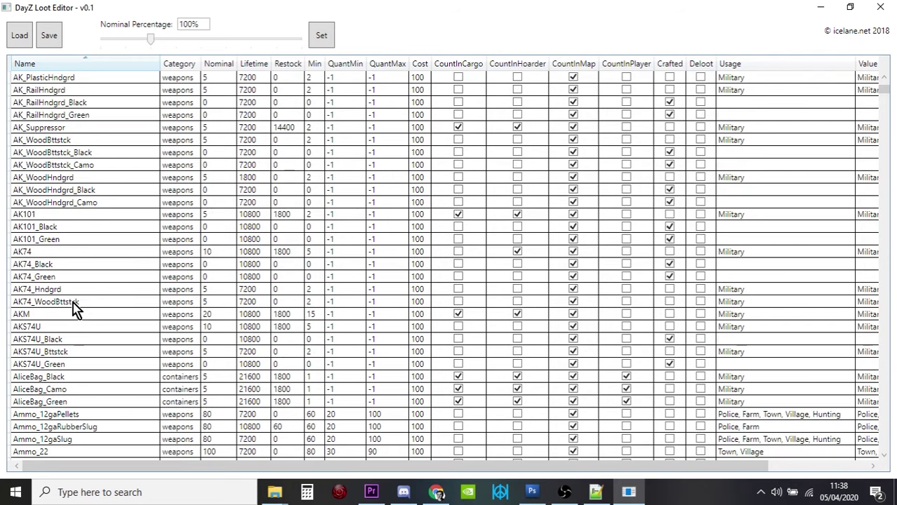
scroll(74, 305, "down", 6)
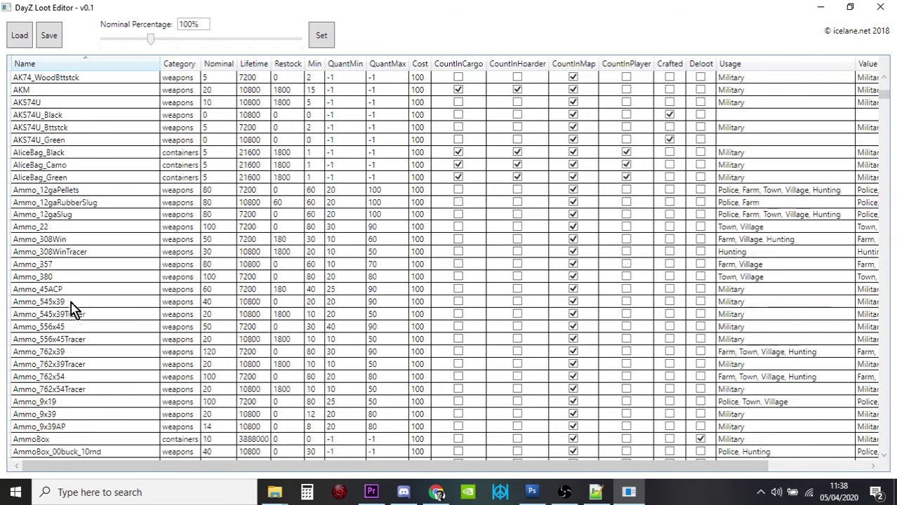
Check the AK and ammo entries, save the loot table, and switch to Notepad++ to reload the modified types.xml
scroll(73, 305, "up", 5)
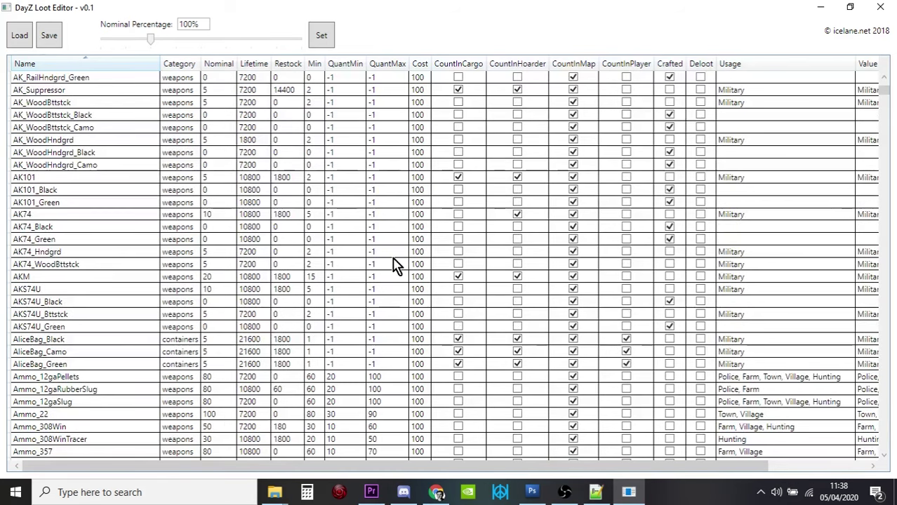
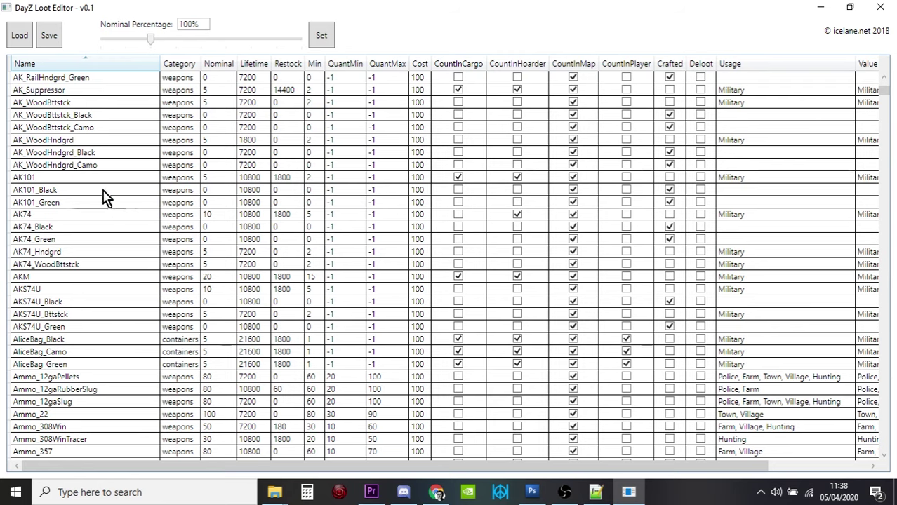
scroll(99, 209, "down", 2)
scroll(100, 218, "down", 3)
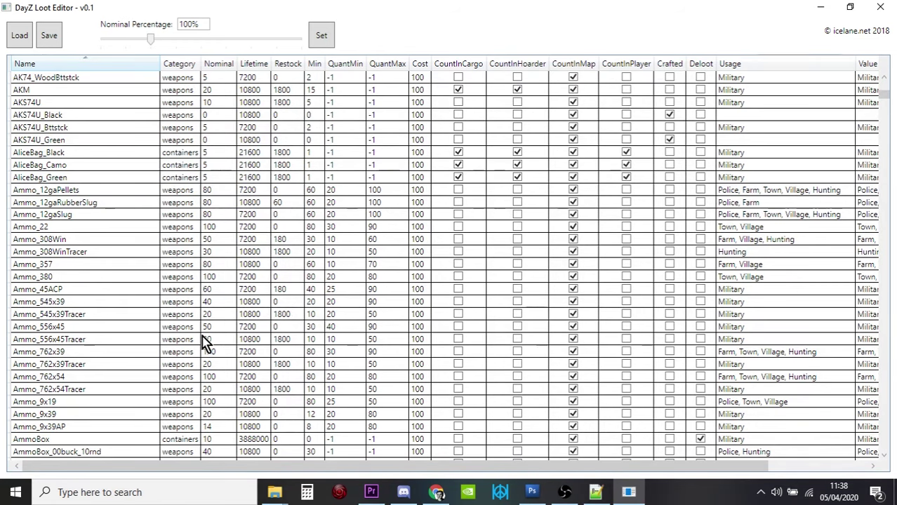
scroll(205, 342, "down", 5)
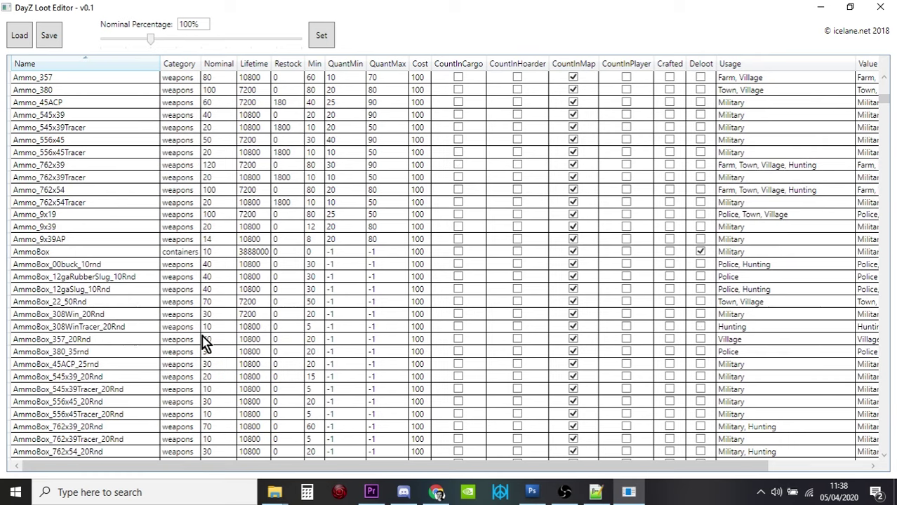
left_click(50, 35)
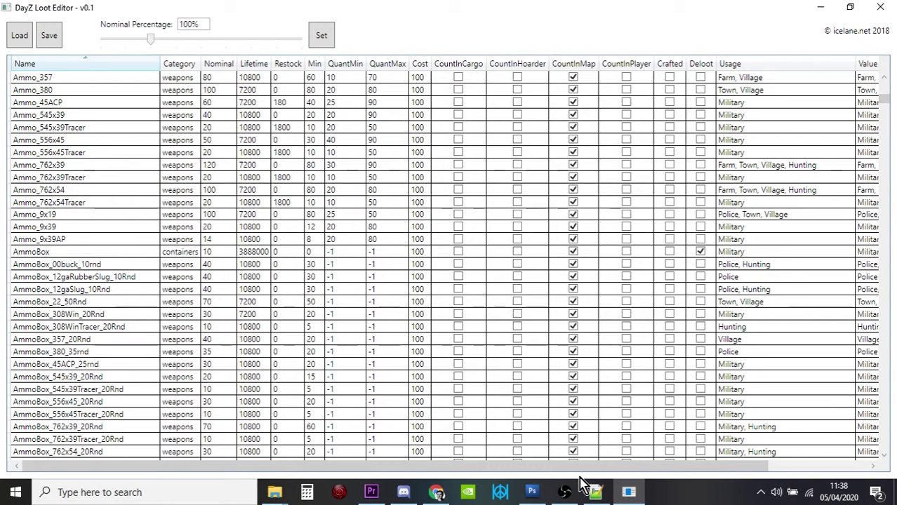
left_click(595, 492)
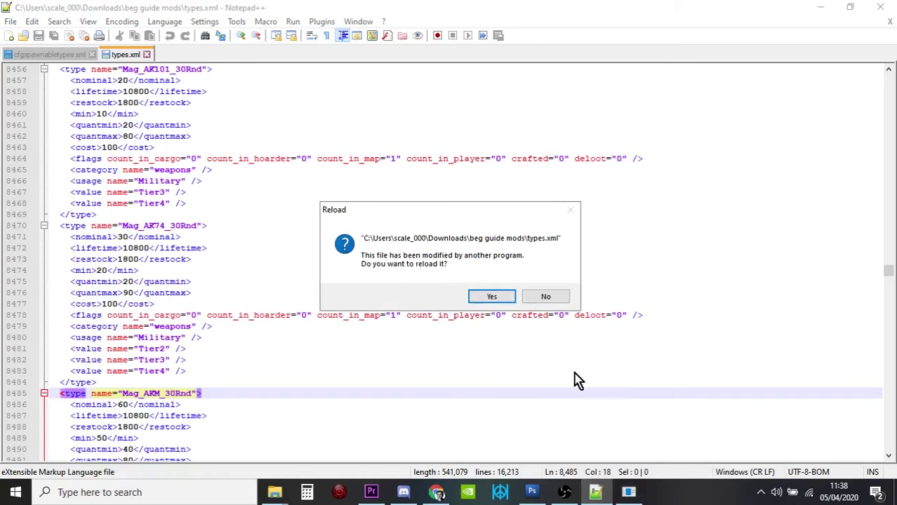
left_click(494, 300)
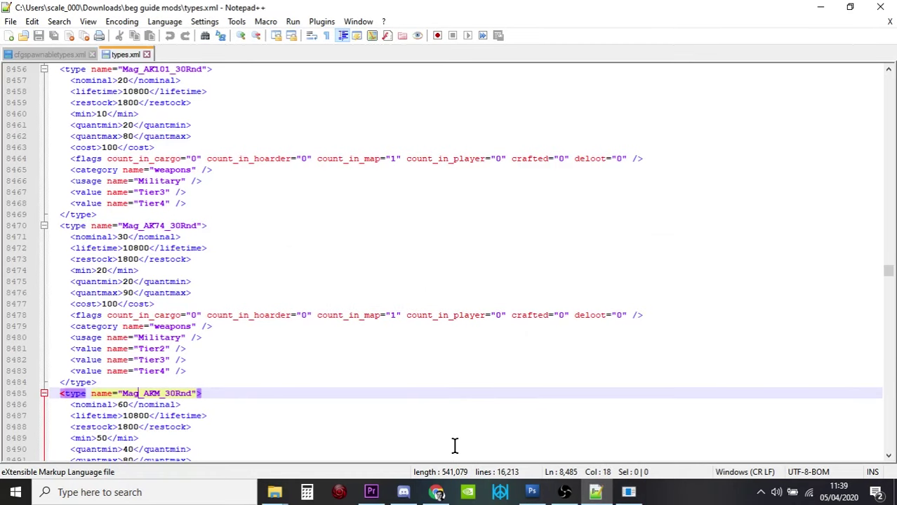
Switch to the Nitrado file browser in Chrome and upload types.xml from the beg guide mods folder to the db directory
left_click(437, 492)
left_click(409, 21)
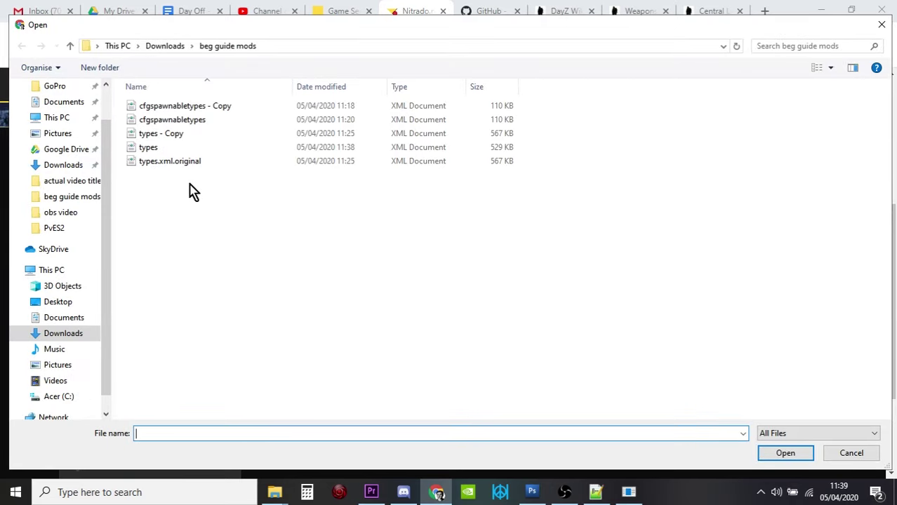
left_click(148, 149)
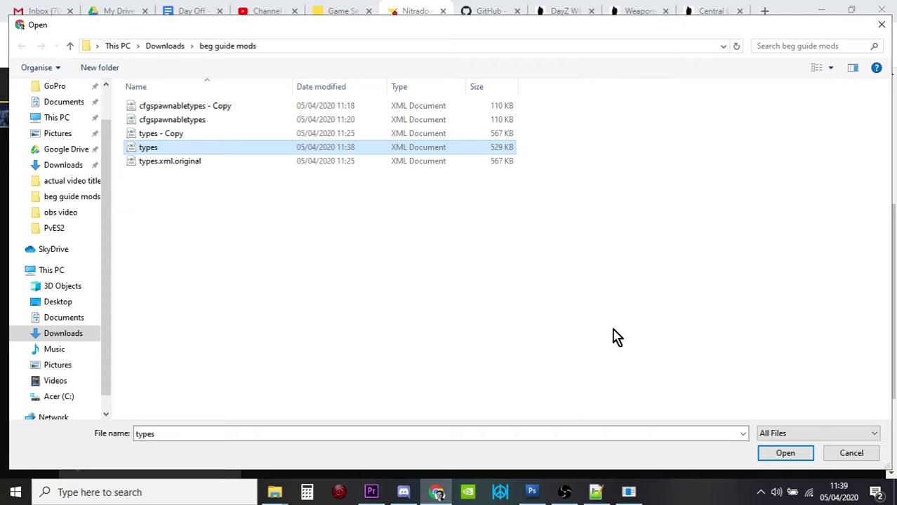
left_click(786, 455)
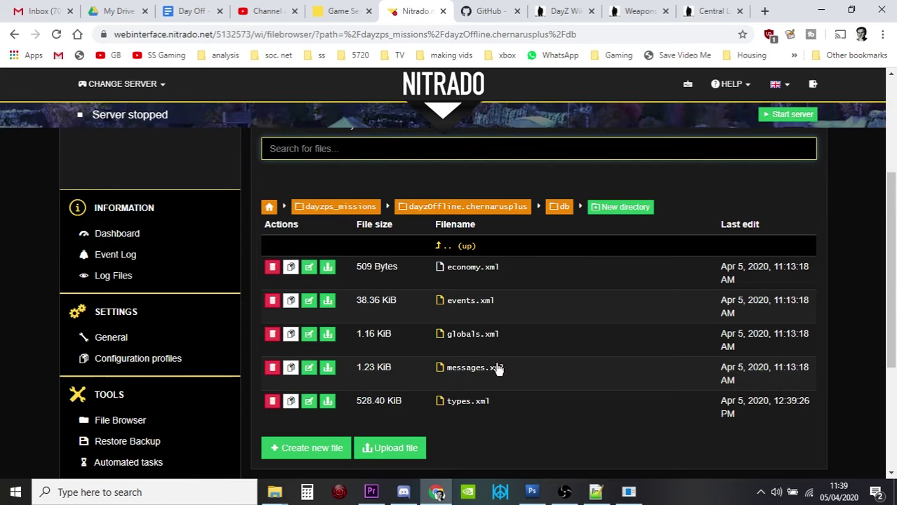
scroll(567, 353, "down", 1)
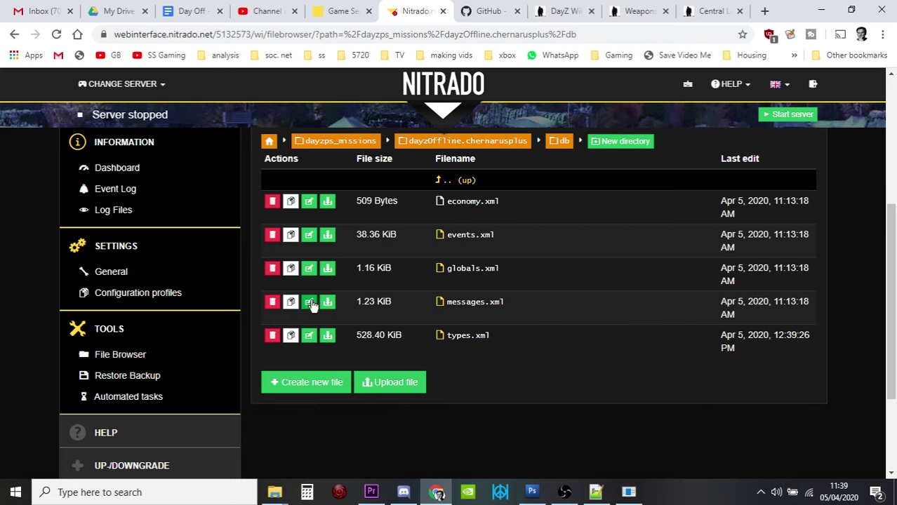
scroll(222, 361, "down", 2)
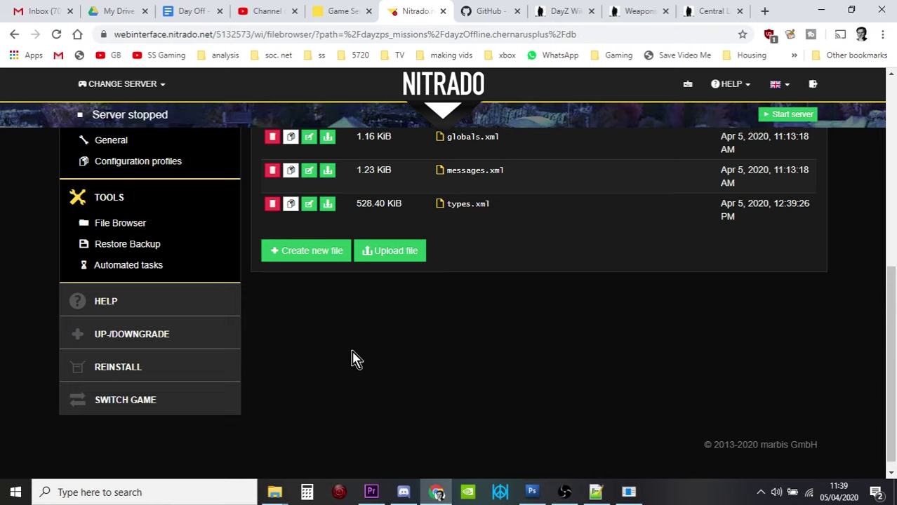
scroll(354, 360, "up", 5)
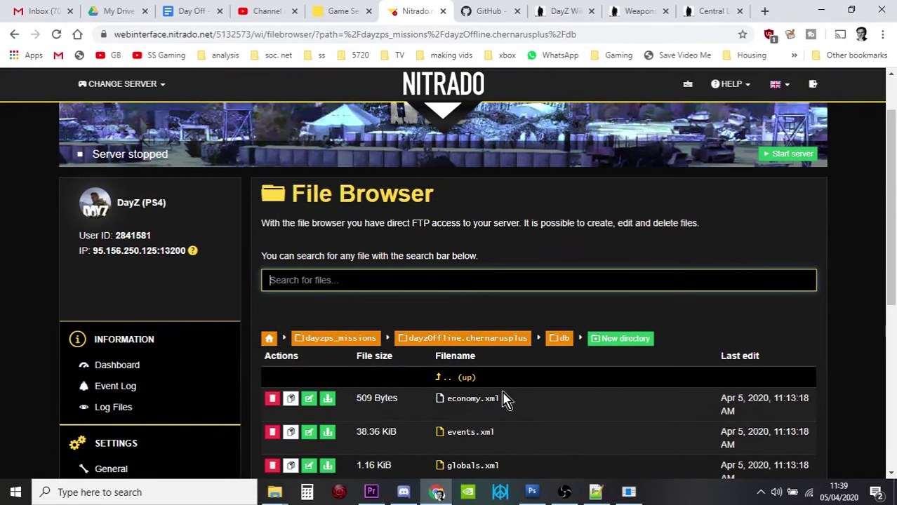
Switch to DayZ Loot Editor and examine the Mosin9130_Camo and Mosin9130_Green entries, ending with Mosin9130_Camo selected
left_click(629, 492)
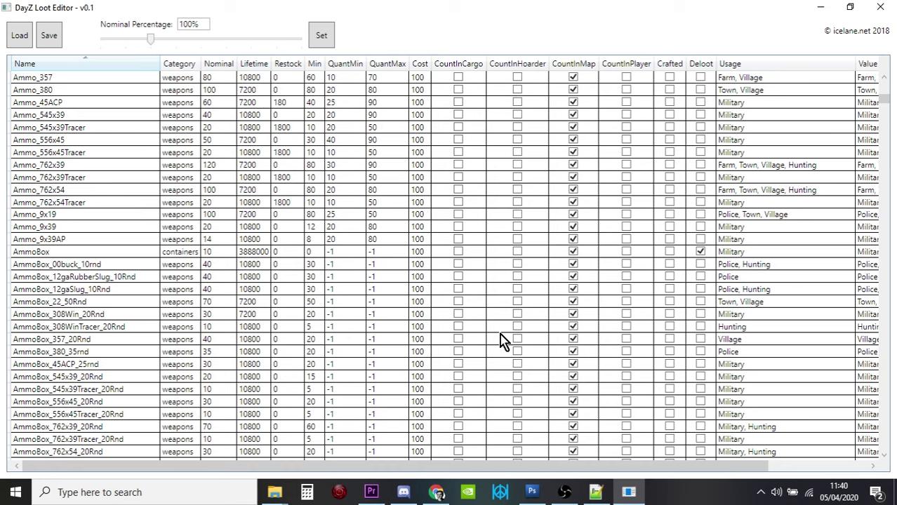
left_click(565, 492)
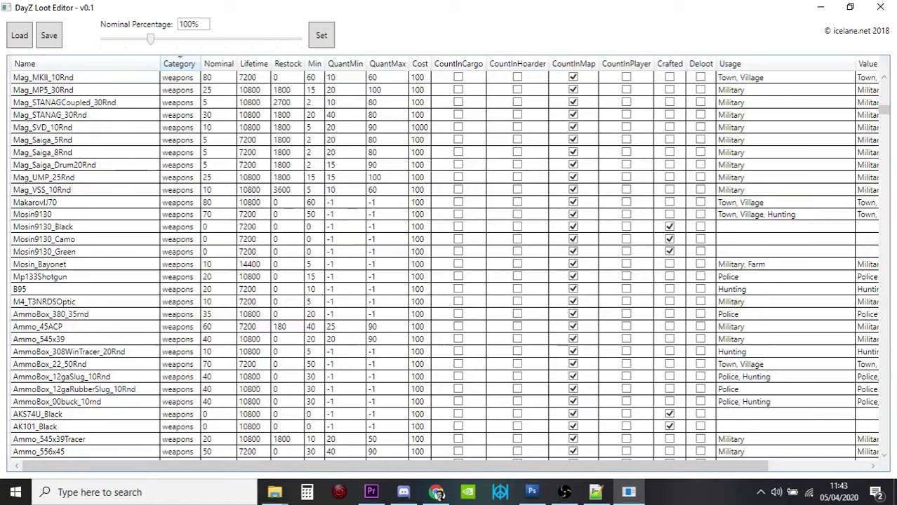
left_click(70, 241)
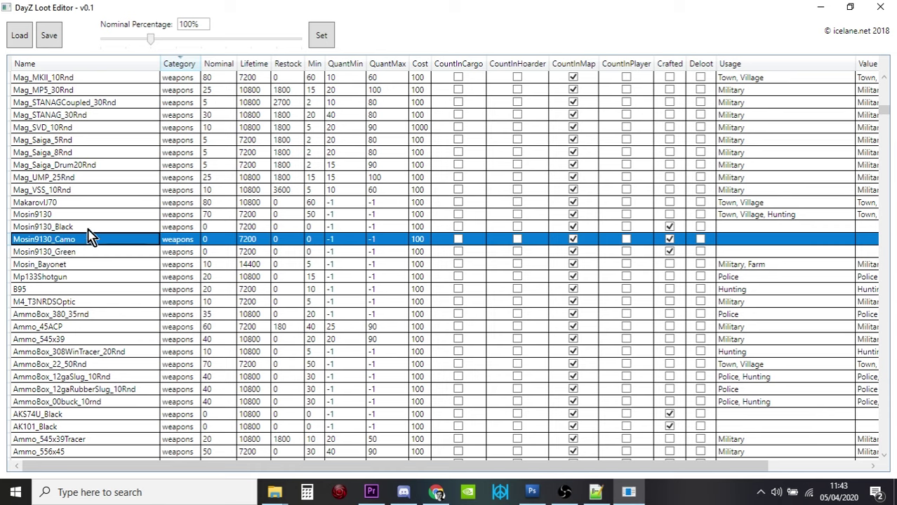
left_click(99, 253)
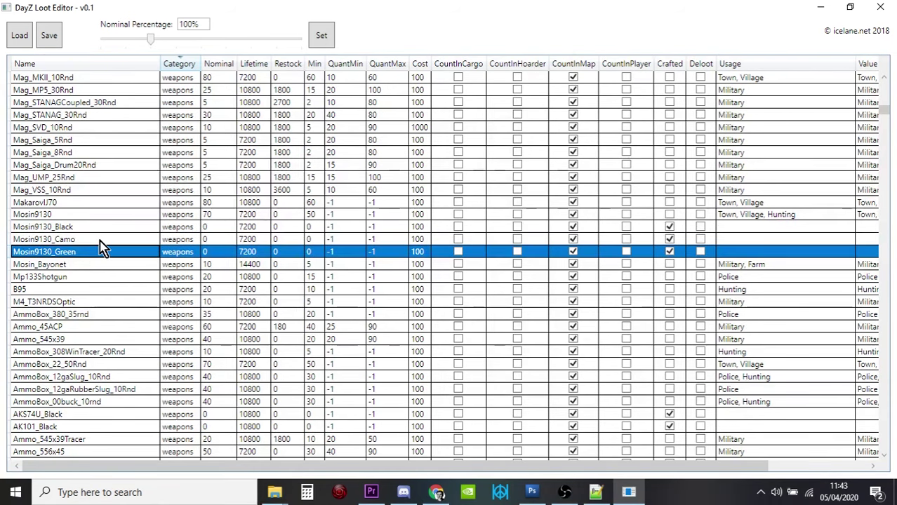
left_click(100, 241)
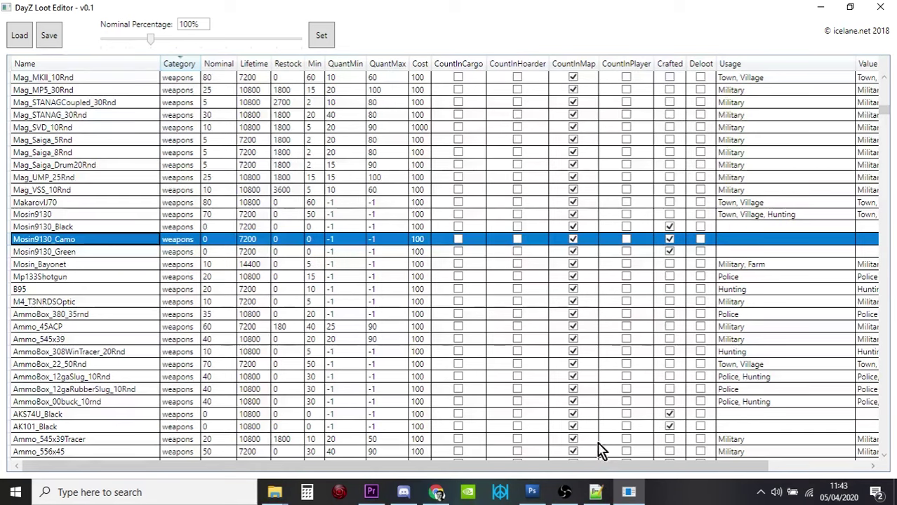
Switch to Notepad++ and search types.xml for "mosin" until the Mosin9130_Camo entry is reached
left_click(602, 499)
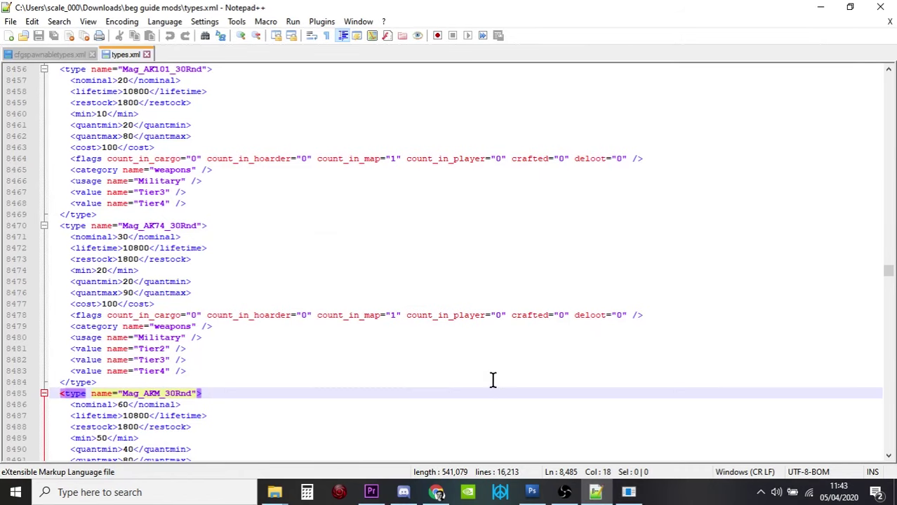
left_click(315, 382)
left_click(275, 393)
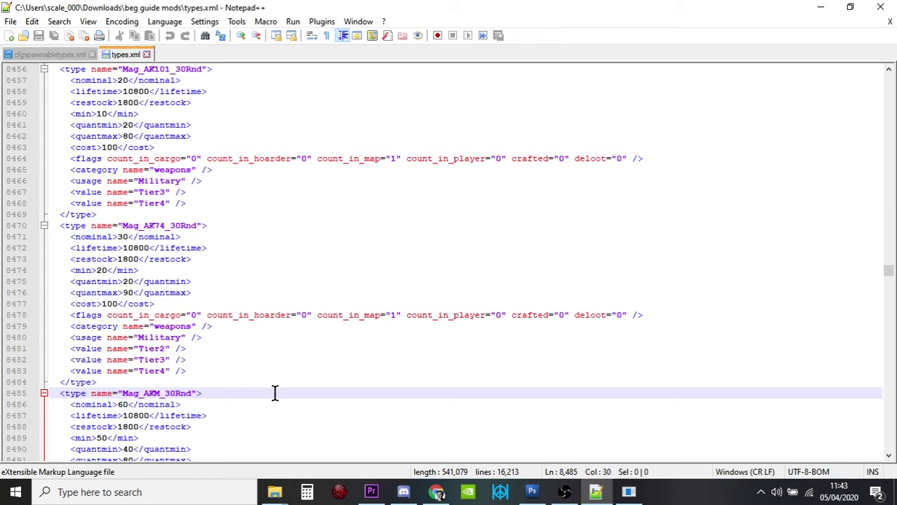
key("ctrl+f")
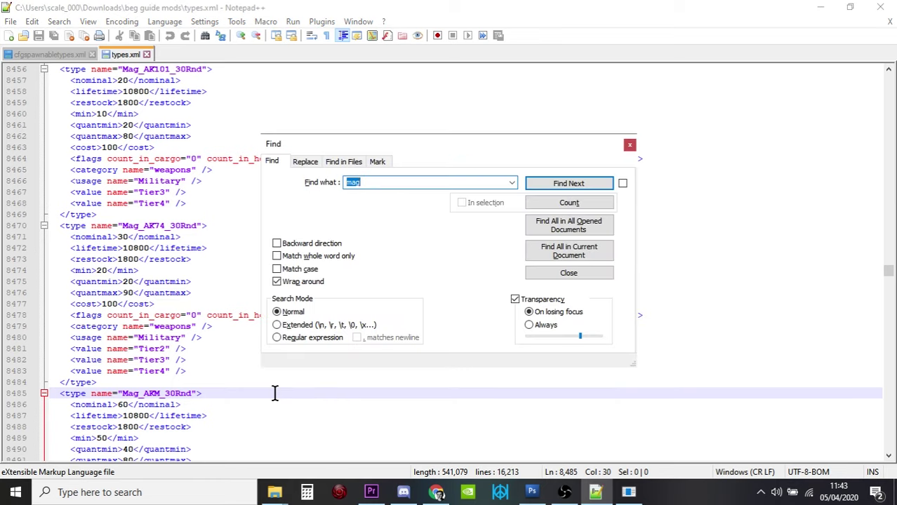
type("mosin")
key("Return")
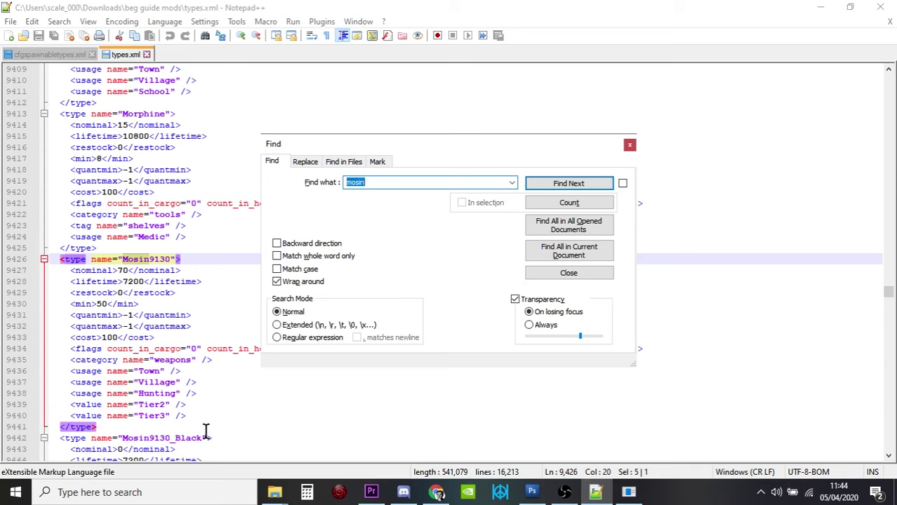
left_click(567, 184)
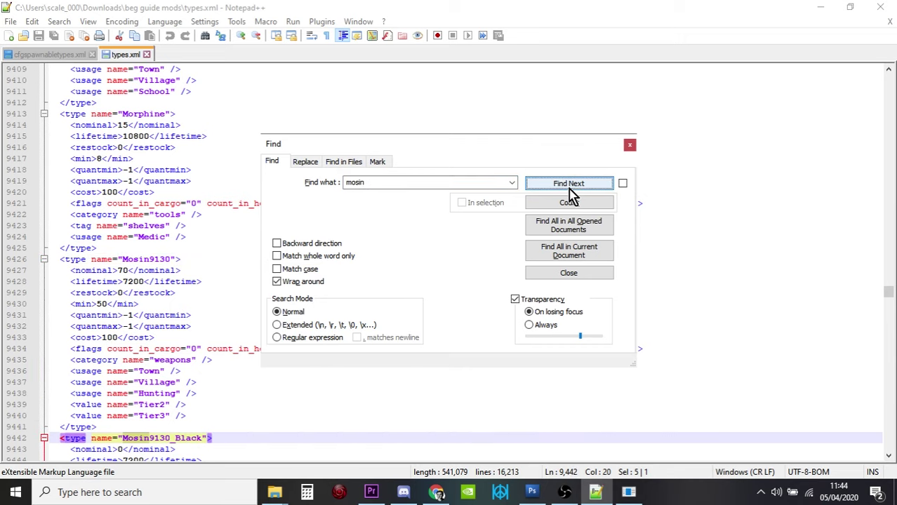
left_click(571, 186)
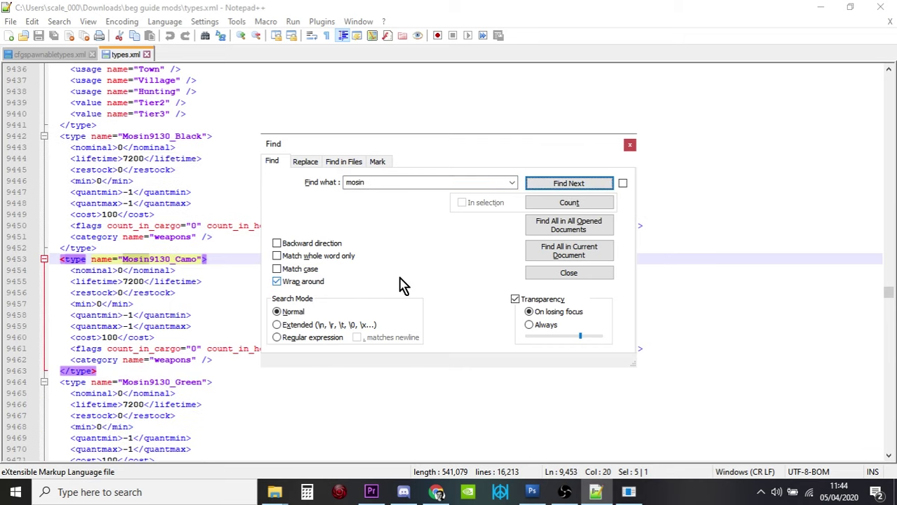
left_click(630, 148)
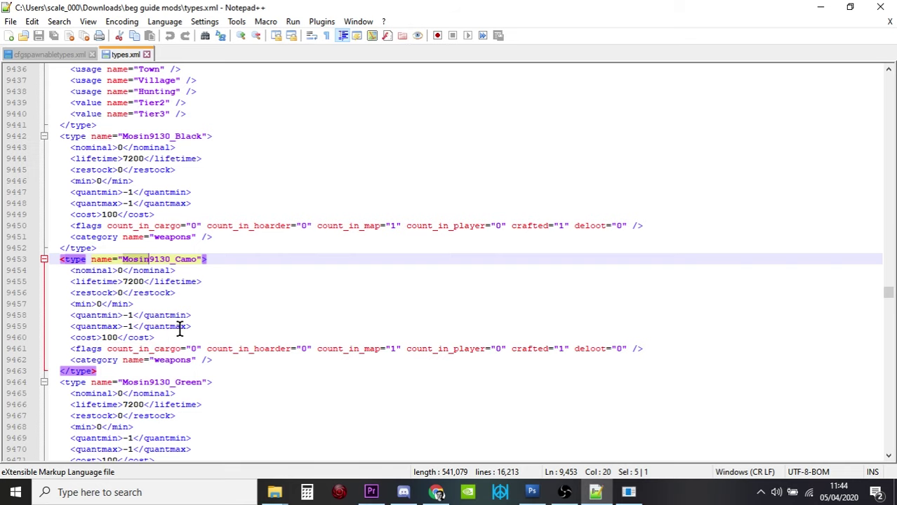
Copy the Mosin9130 entry's lines from flags through the closing type tag, including its category, usage and value lines
scroll(179, 328, "up", 5)
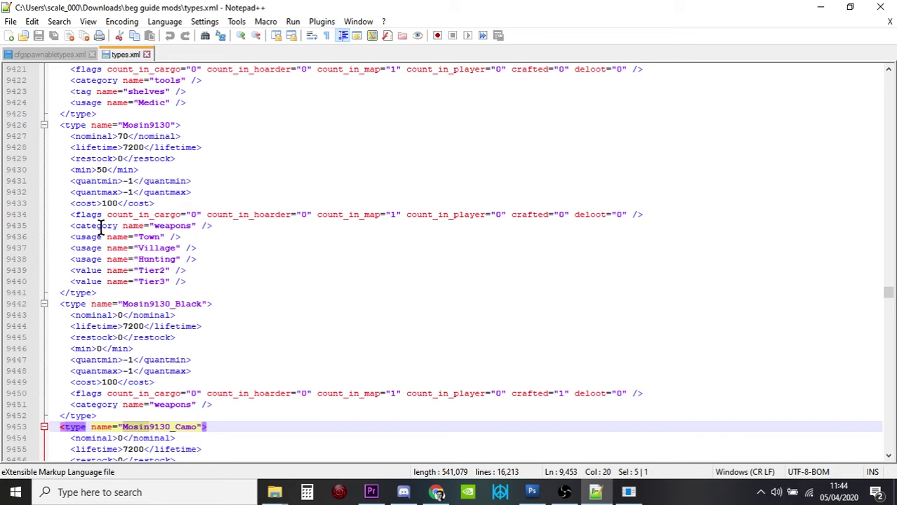
left_click(59, 214)
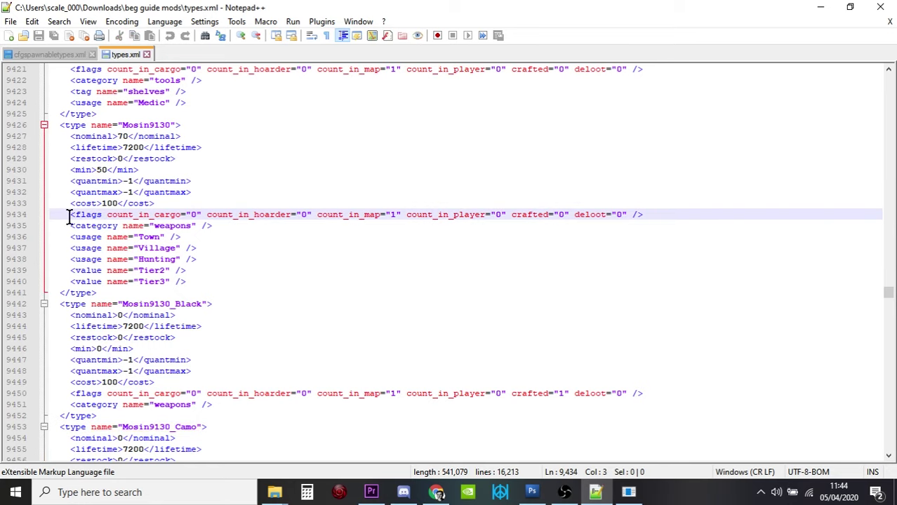
left_click_drag(70, 215, 190, 287)
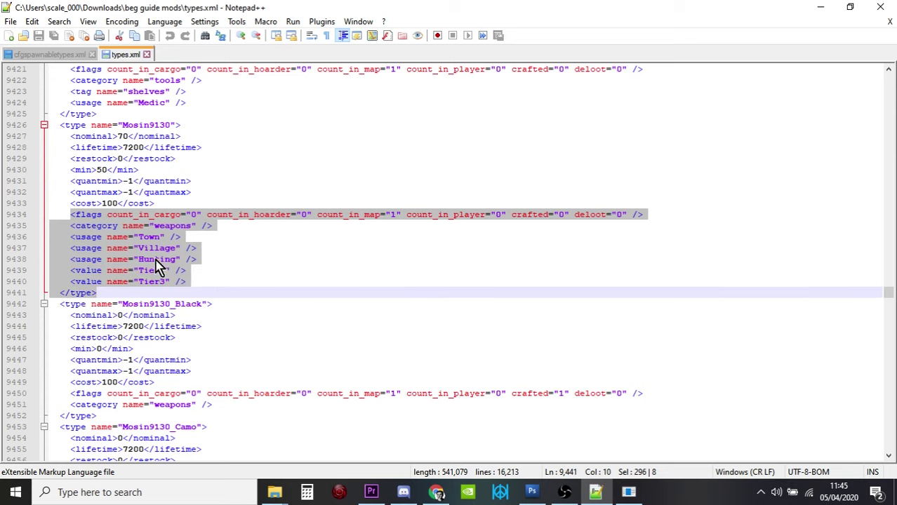
right_click(156, 261)
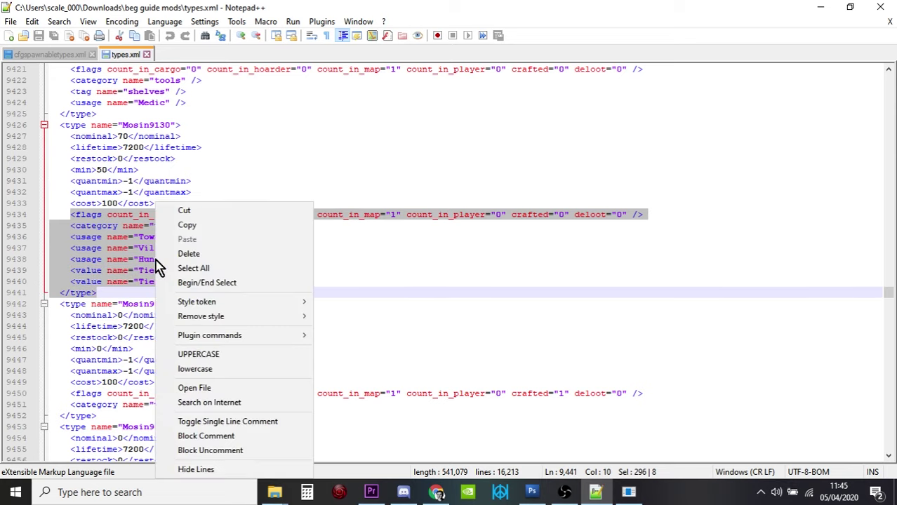
left_click(192, 226)
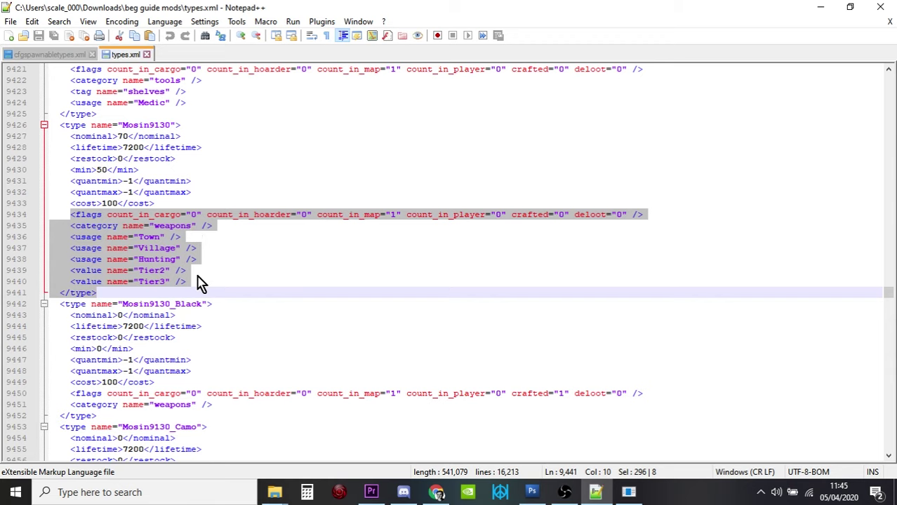
Replace the Mosin9130_Camo entry's flags, category and closing type lines with the block copied from Mosin9130
scroll(196, 282, "down", 5)
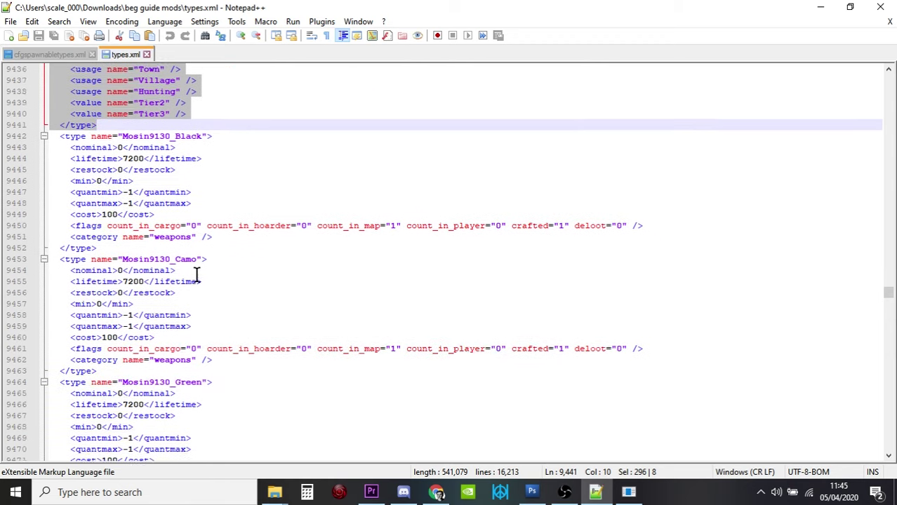
scroll(196, 274, "down", 3)
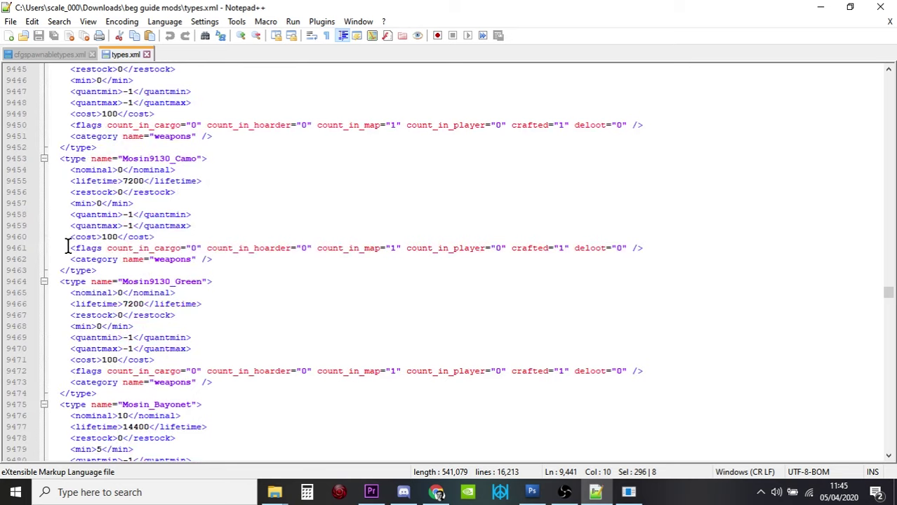
left_click_drag(70, 248, 121, 269)
right_click(94, 263)
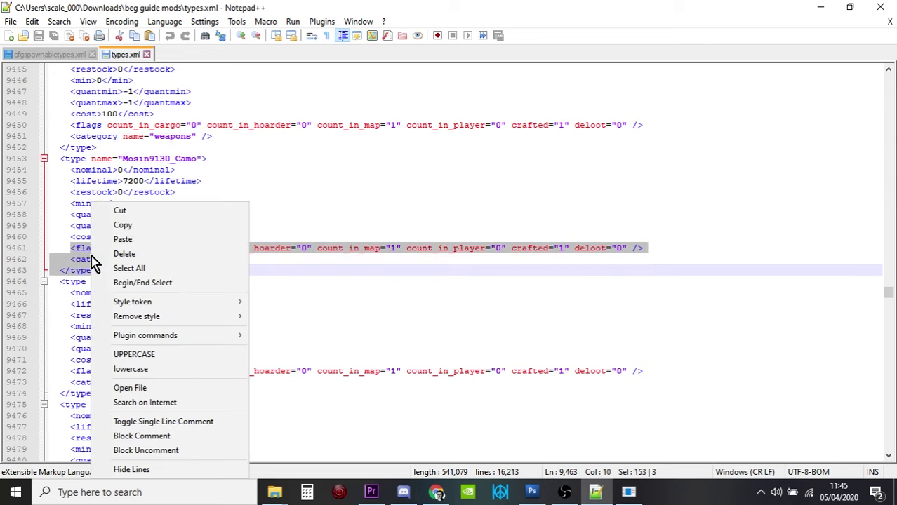
left_click(116, 239)
key("ctrl+v")
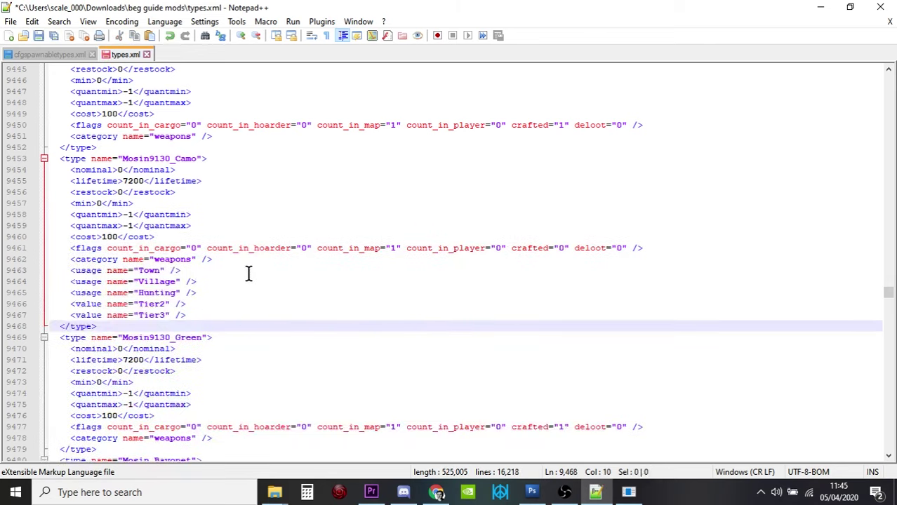
left_click(268, 214)
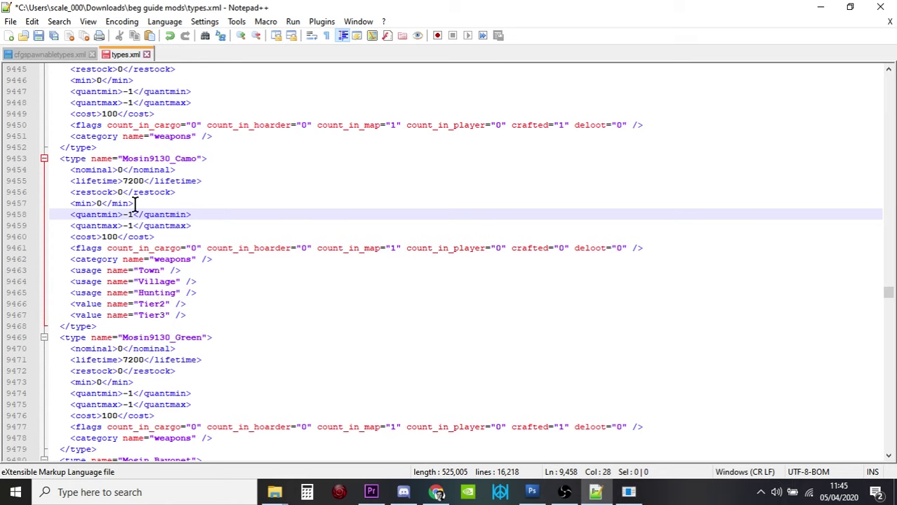
Set the Mosin9130_Camo entry's nominal value to 15 and its min value to 10
left_click(121, 170)
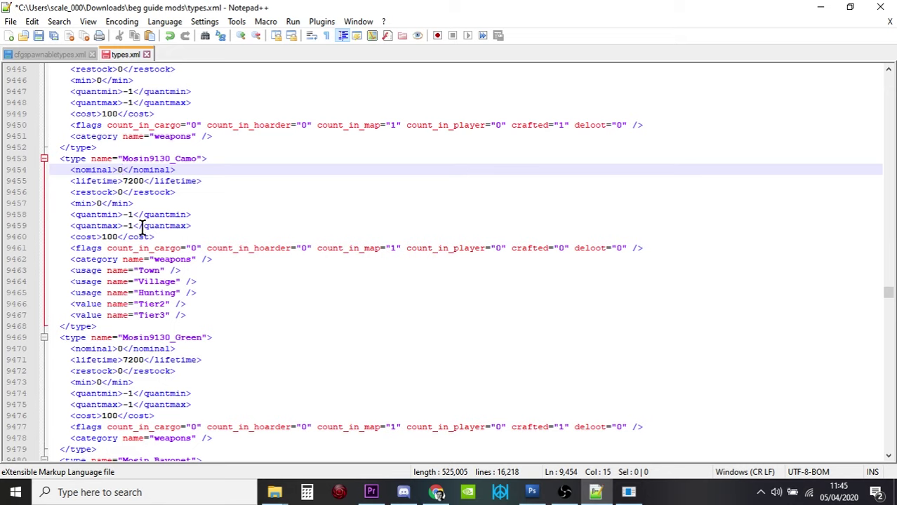
key("BackSpace")
type("15")
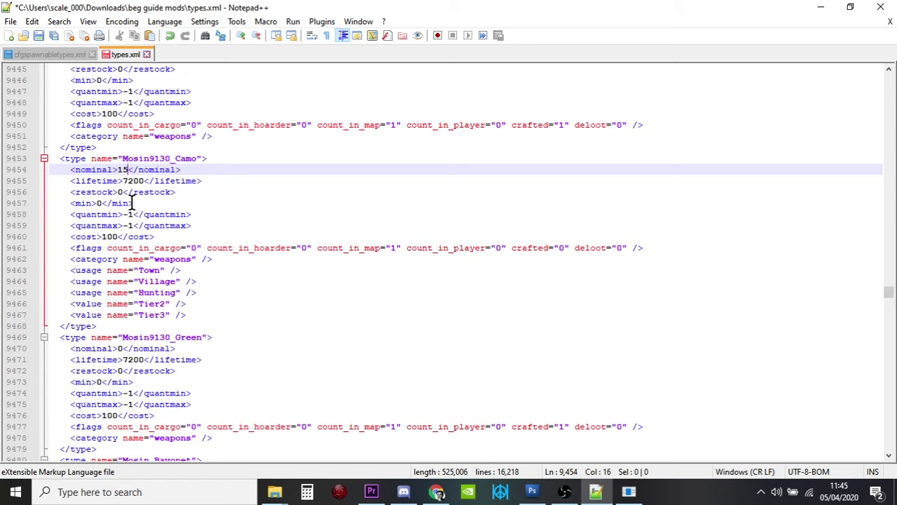
left_click(103, 204)
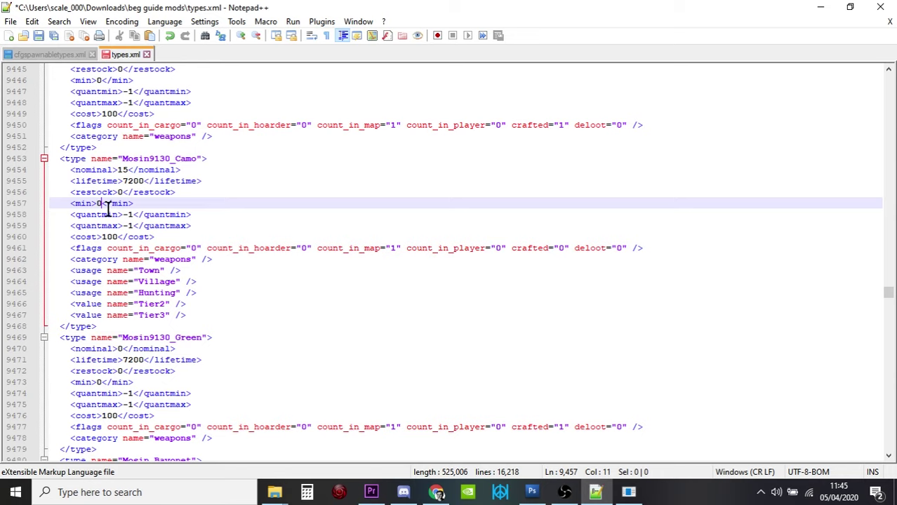
key("BackSpace")
type("10")
left_click(196, 225)
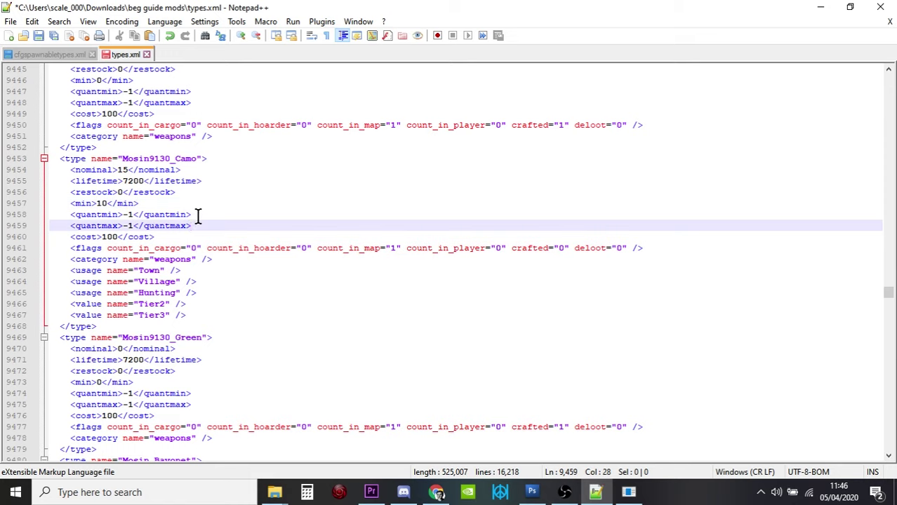
Examine the Mosin9130_Camo entry's flags, usage and value lines and compare them with the Mosin9130_Green entry below
scroll(198, 217, "down", 1)
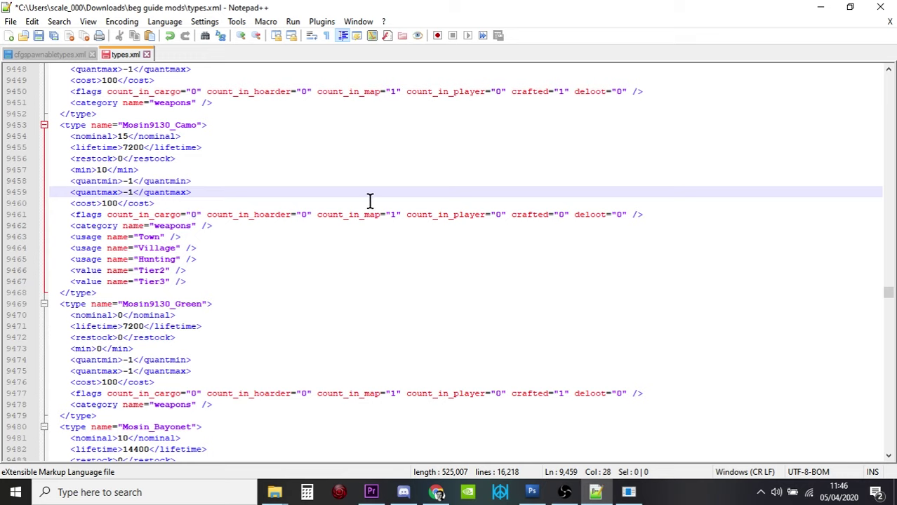
left_click(393, 216)
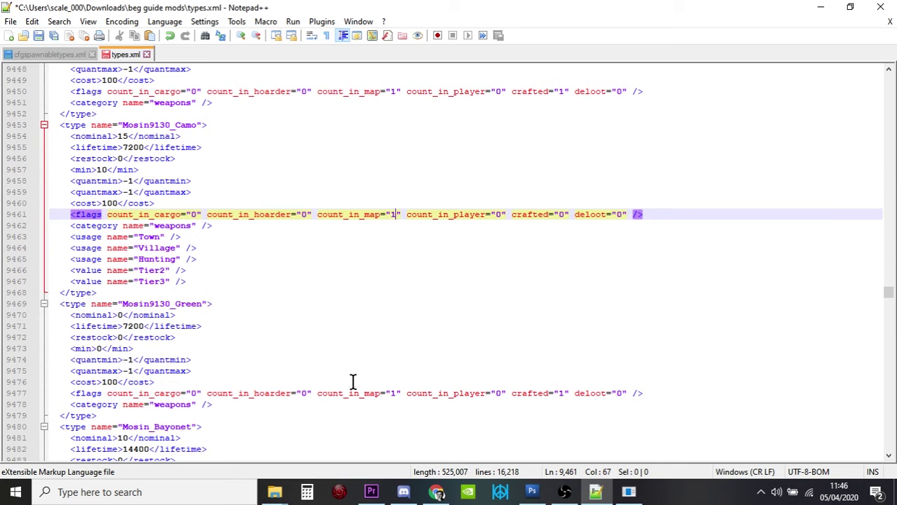
scroll(276, 367, "down", 1)
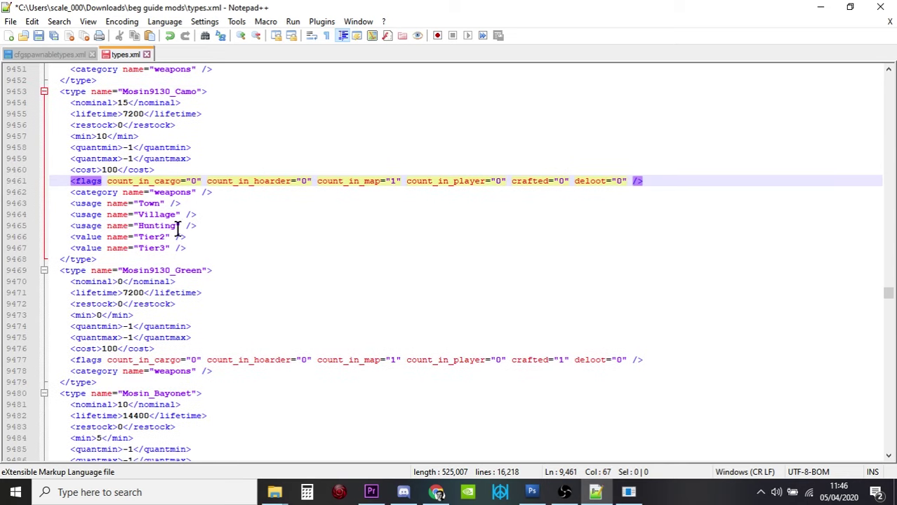
left_click_drag(214, 192, 226, 250)
left_click(309, 247)
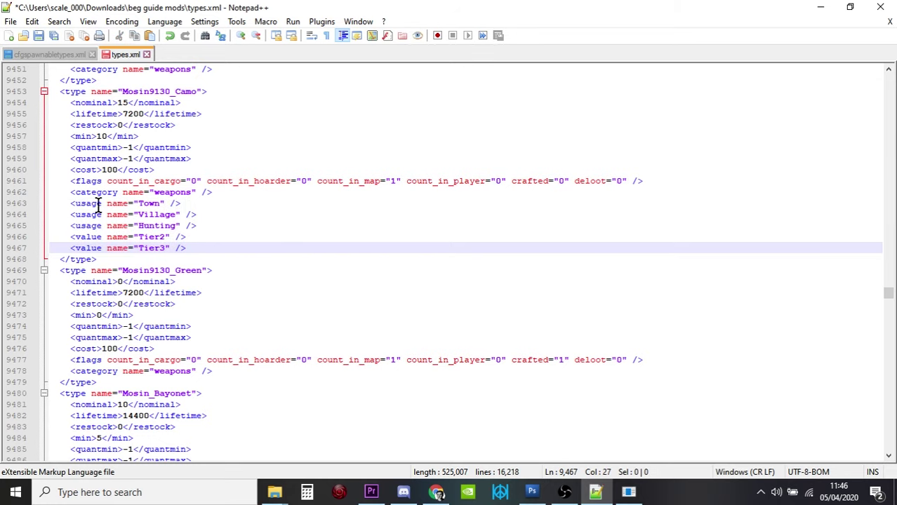
left_click_drag(70, 204, 198, 246)
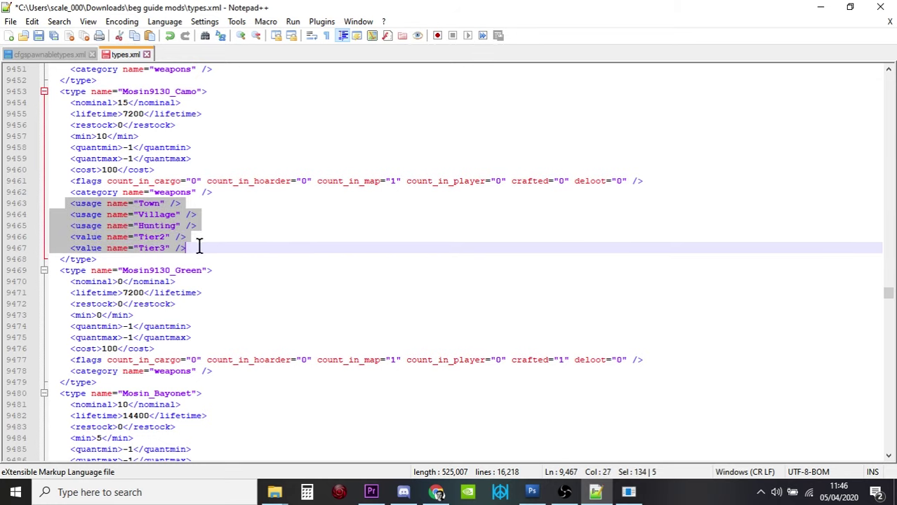
left_click(260, 242)
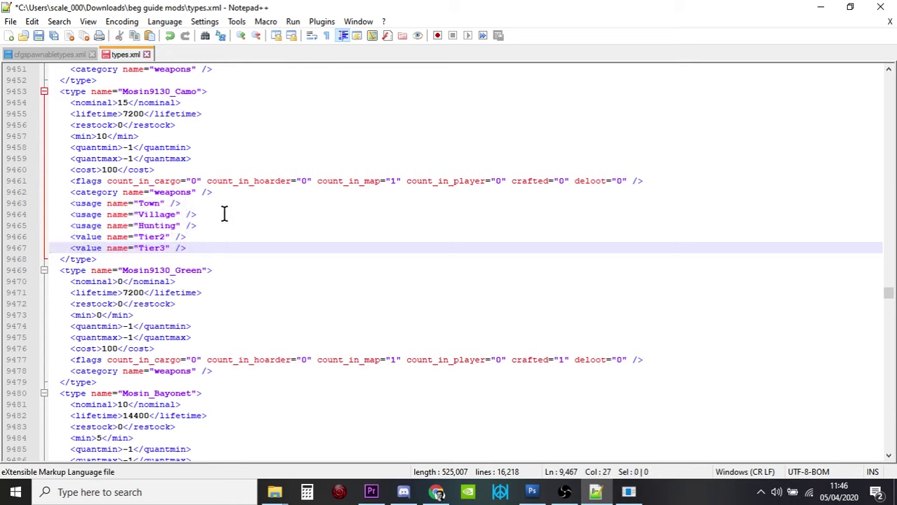
left_click_drag(219, 193, 218, 201)
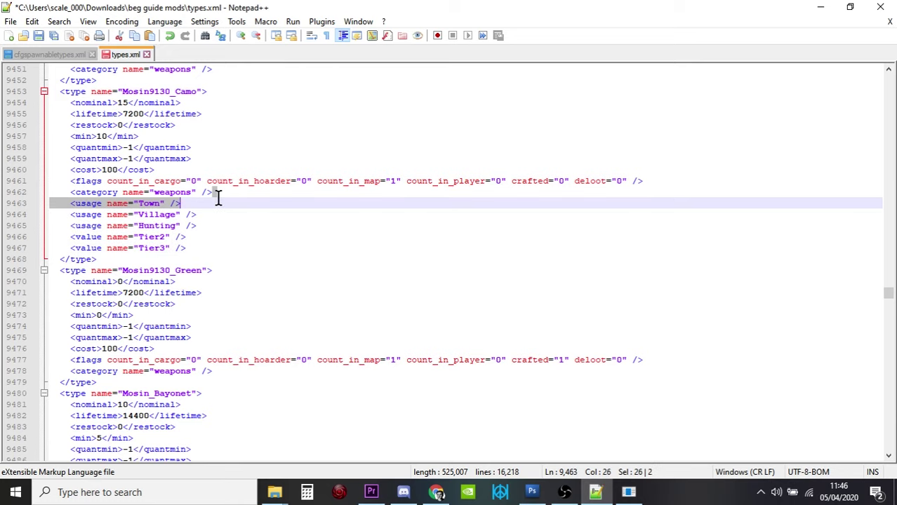
left_click(222, 217)
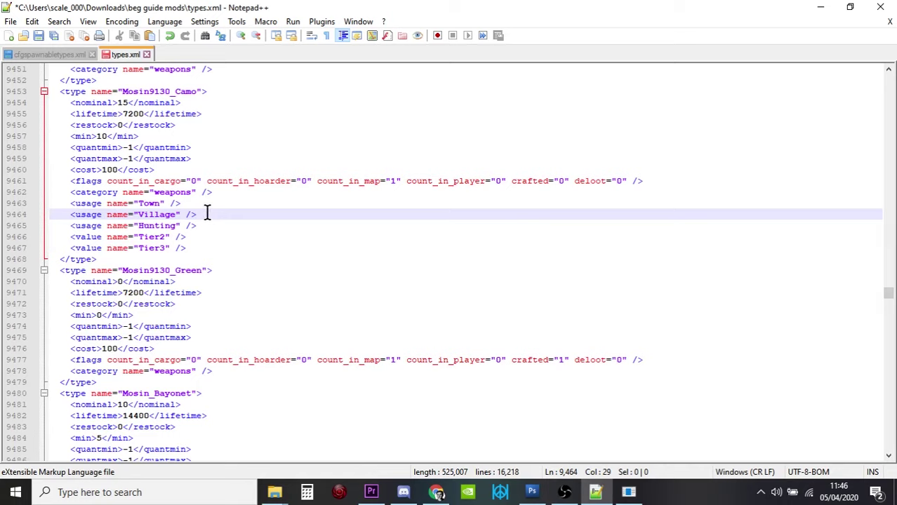
left_click(207, 205)
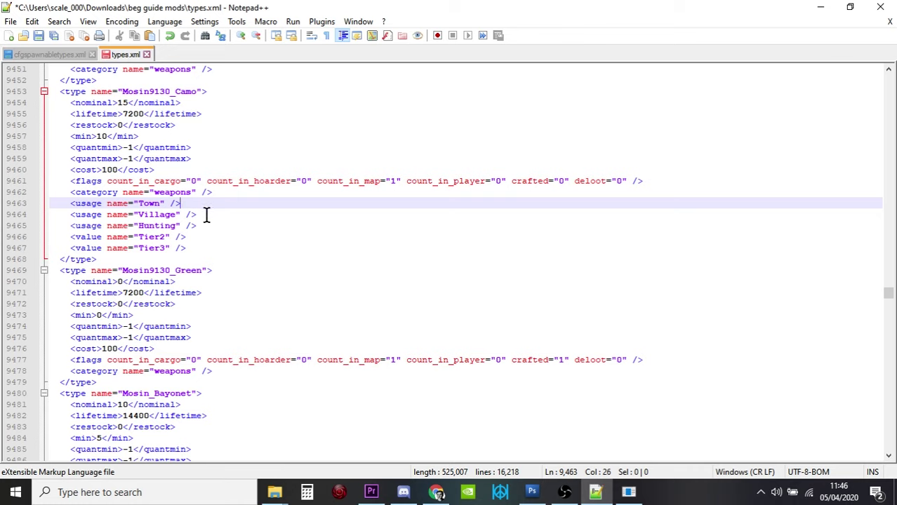
left_click(206, 214)
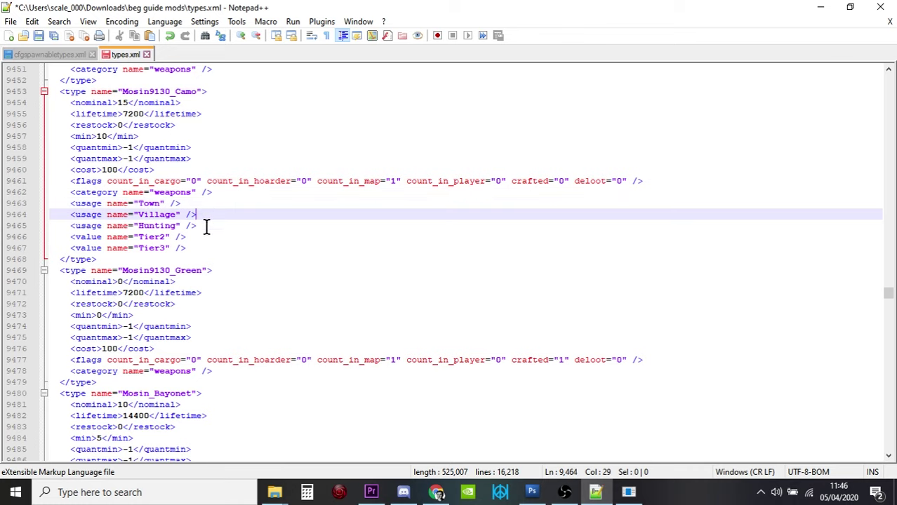
left_click(207, 225)
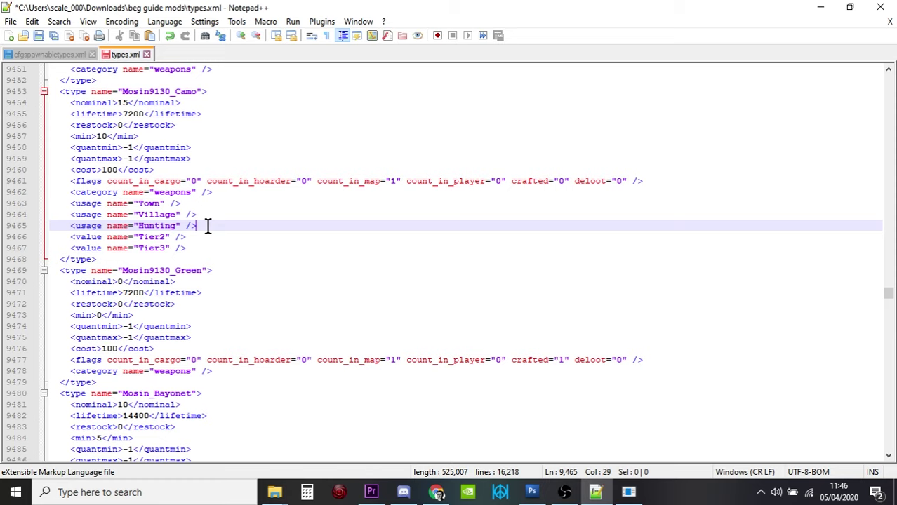
left_click(191, 235)
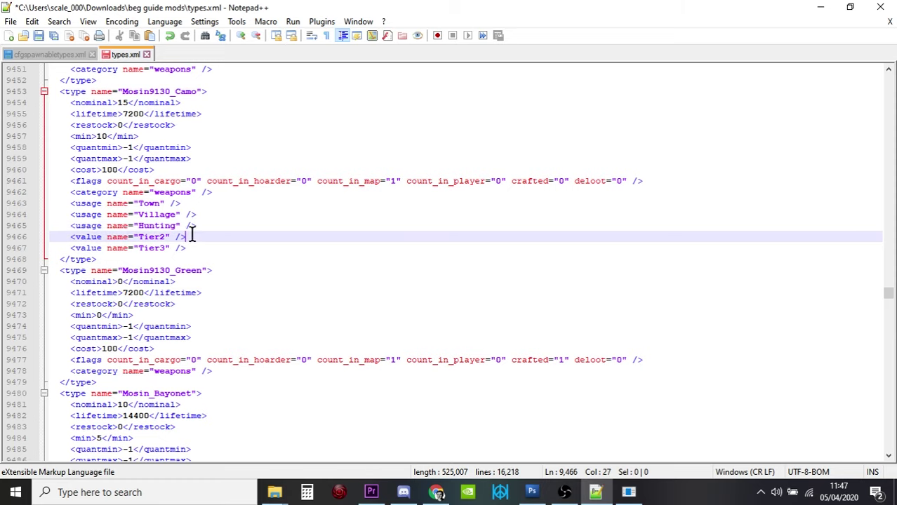
left_click(197, 246)
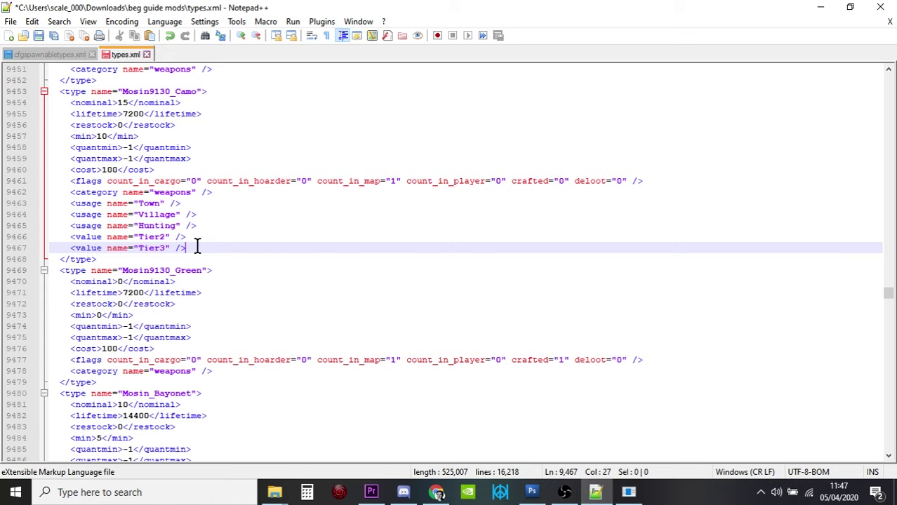